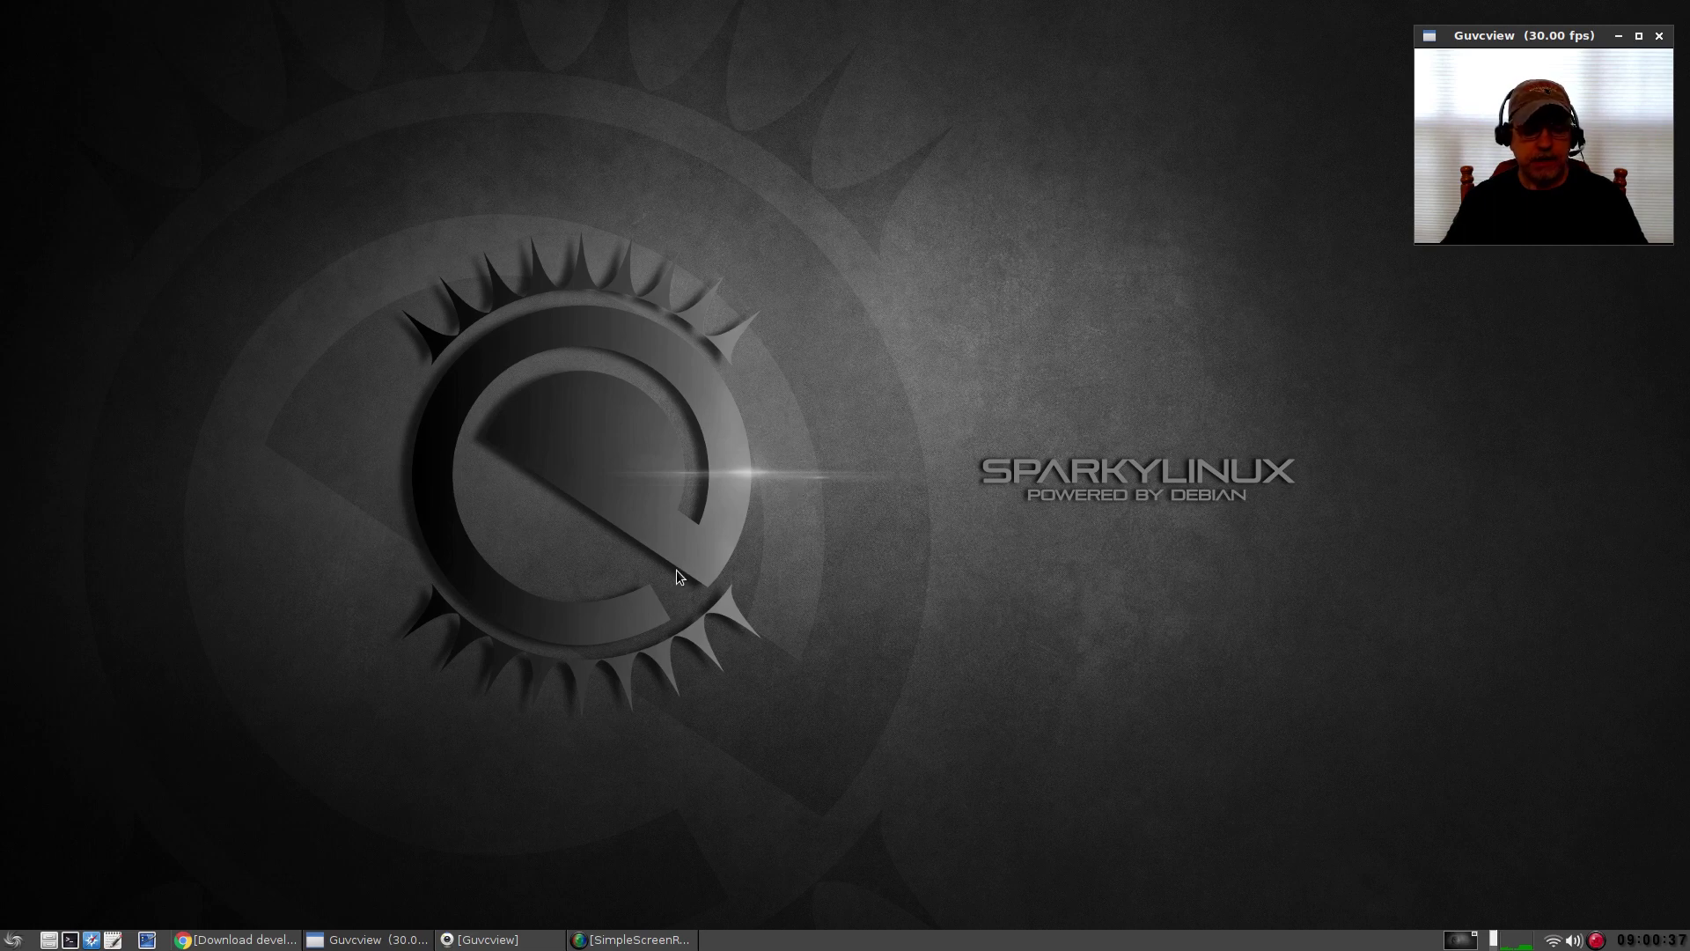
- Restore Chrome, glance at the DistroWatch tab, and return to the SparkyLinux development download page
click(254, 940)
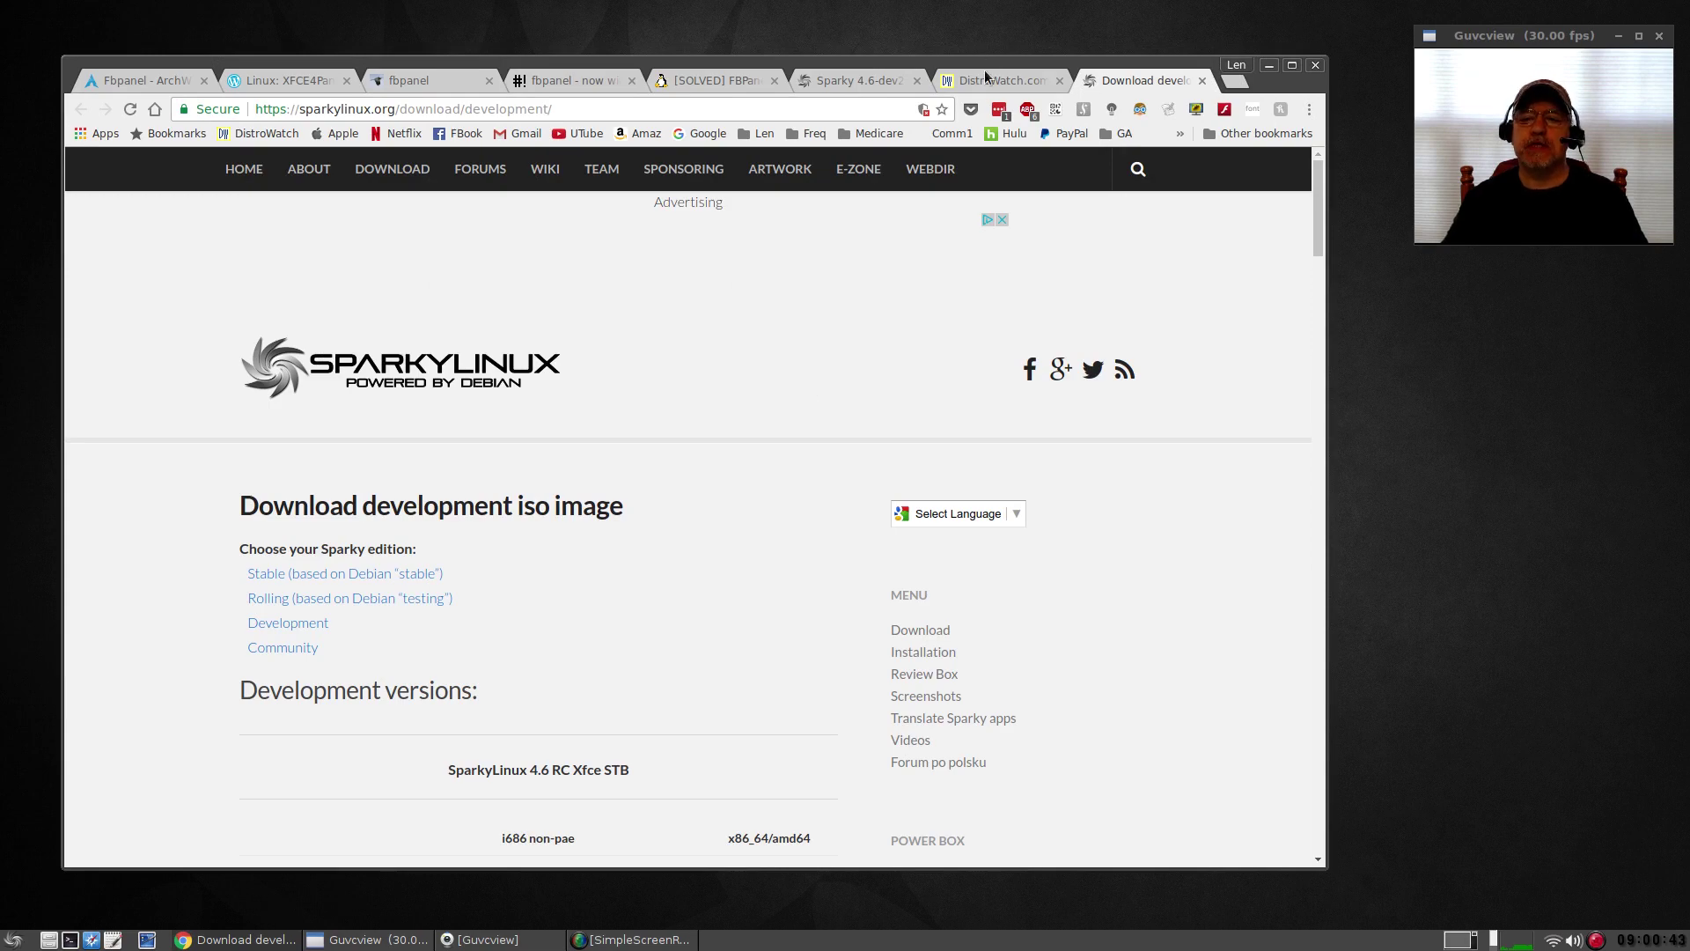
click(979, 84)
scroll(517, 727, down, 5)
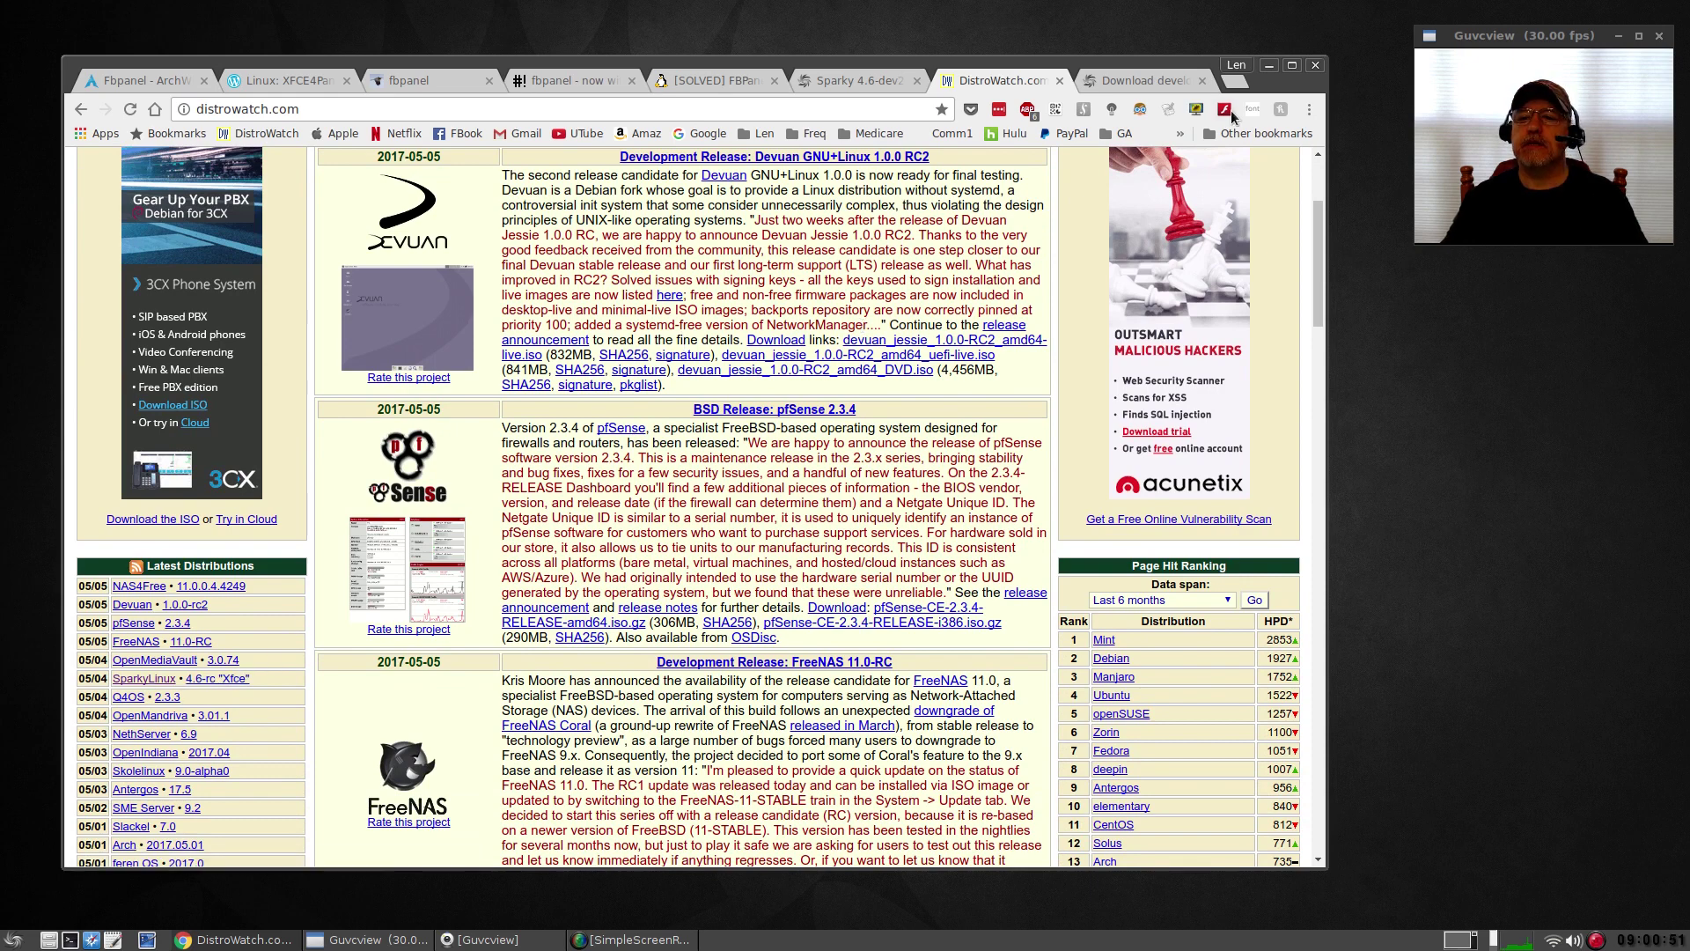
click(1160, 75)
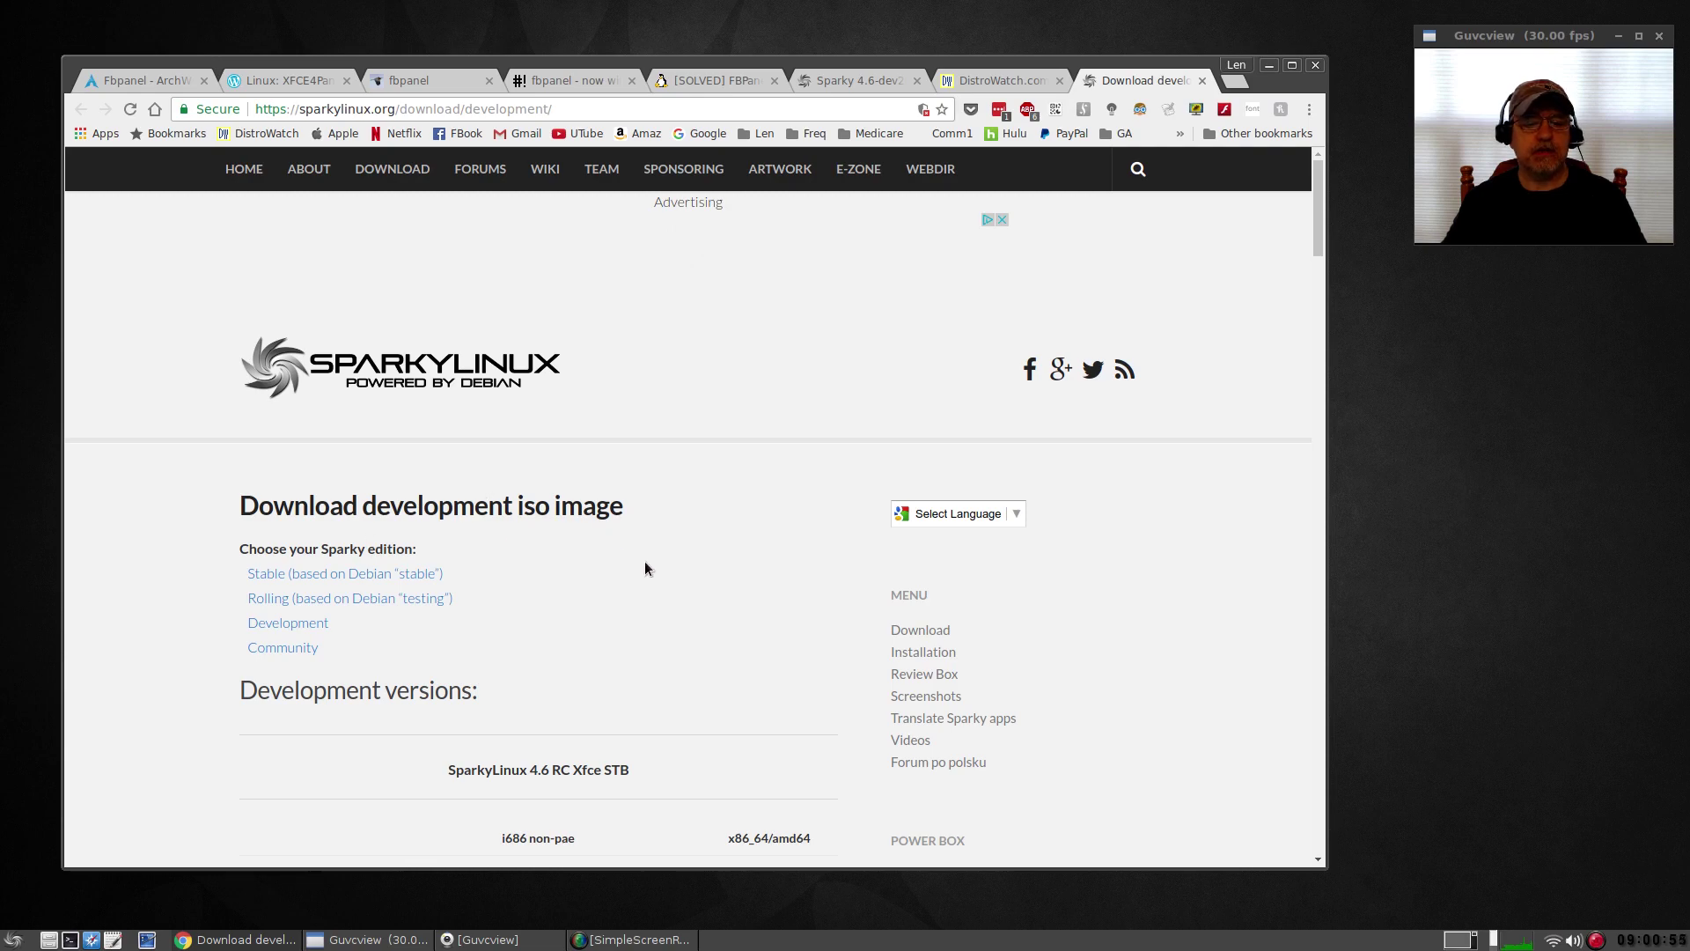
scroll(736, 562, down, 5)
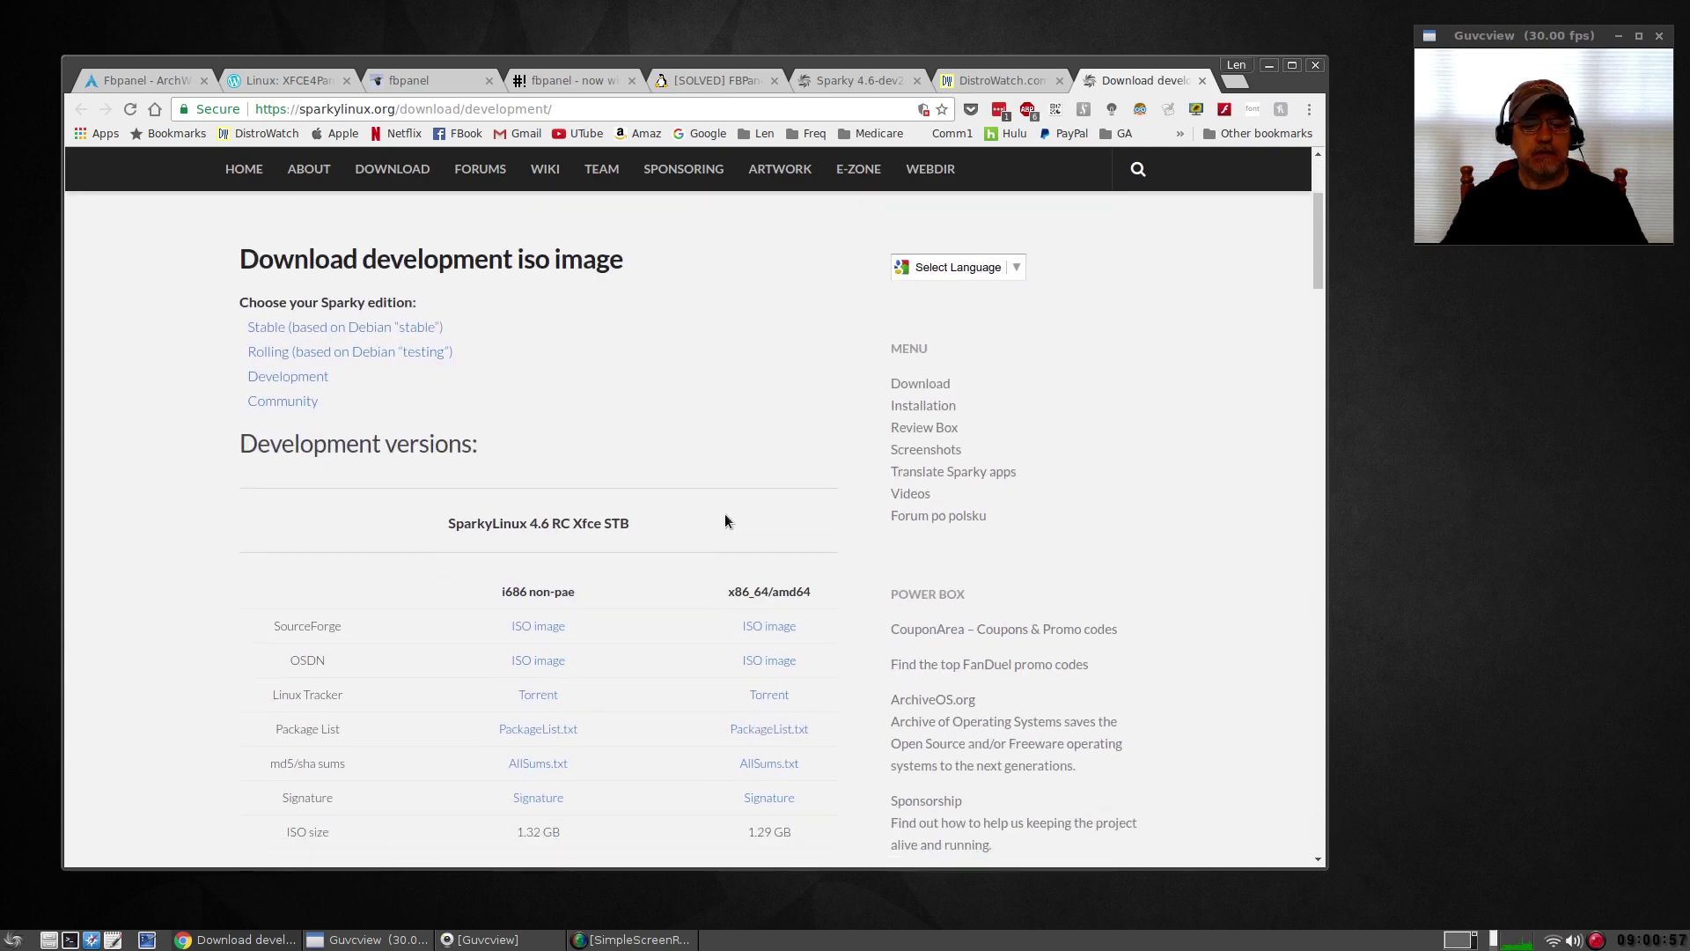
scroll(705, 487, down, 1)
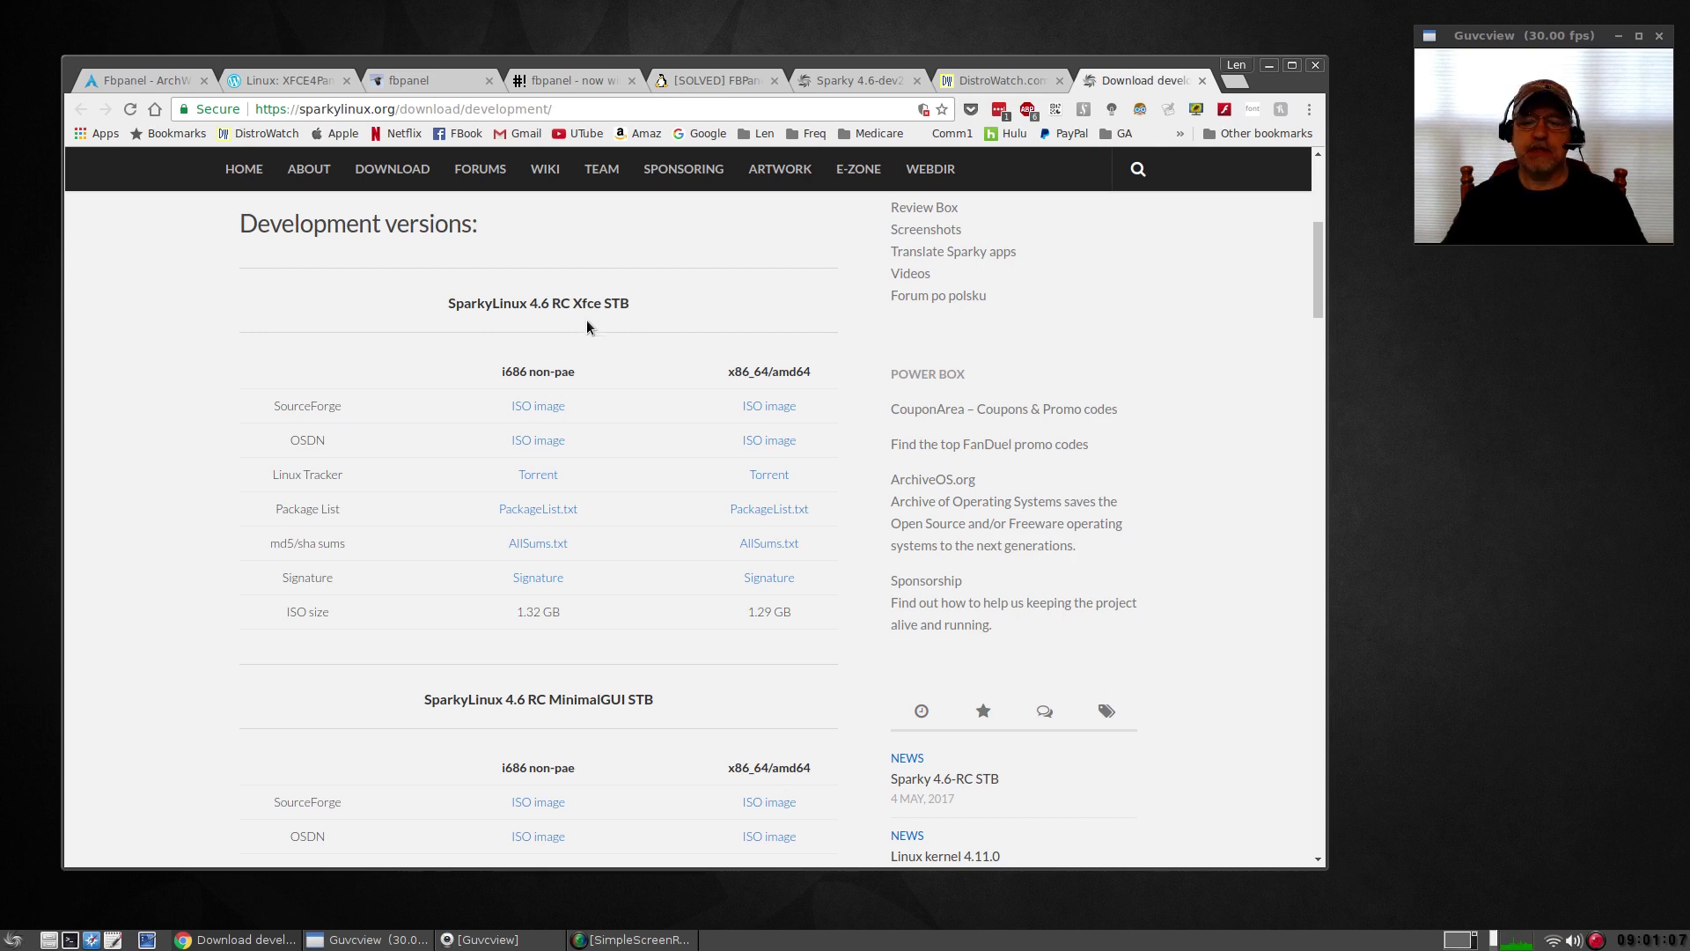
scroll(667, 451, down, 4)
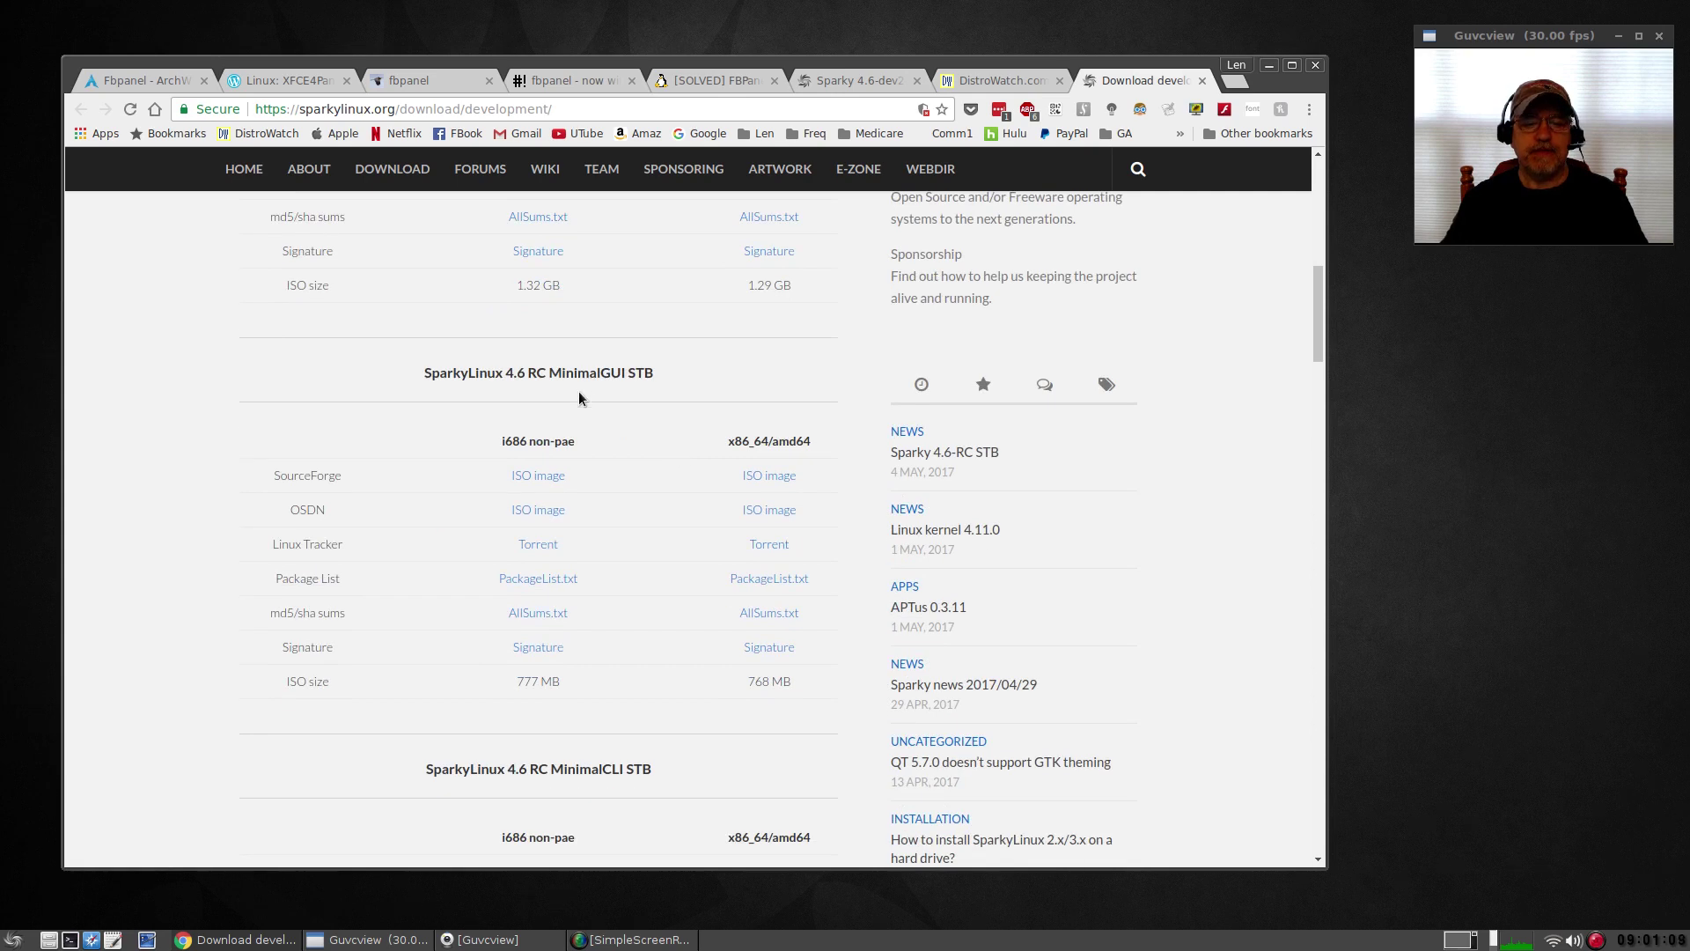
scroll(564, 396, up, 3)
scroll(625, 417, down, 2)
scroll(609, 473, down, 1)
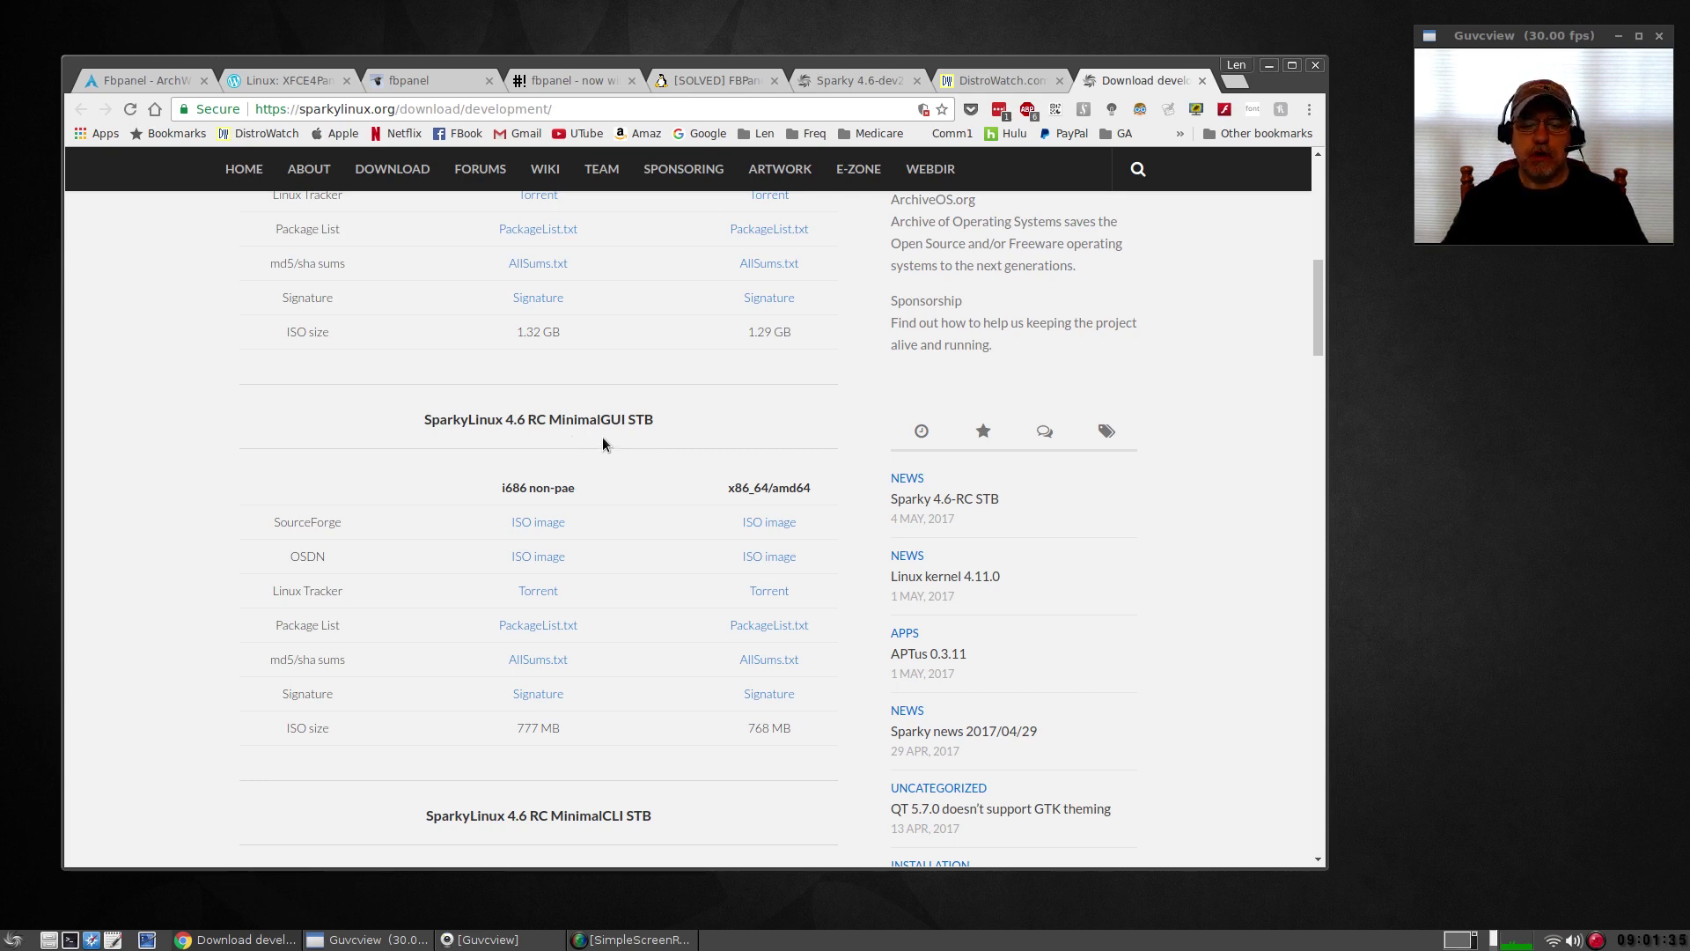
scroll(662, 519, down, 4)
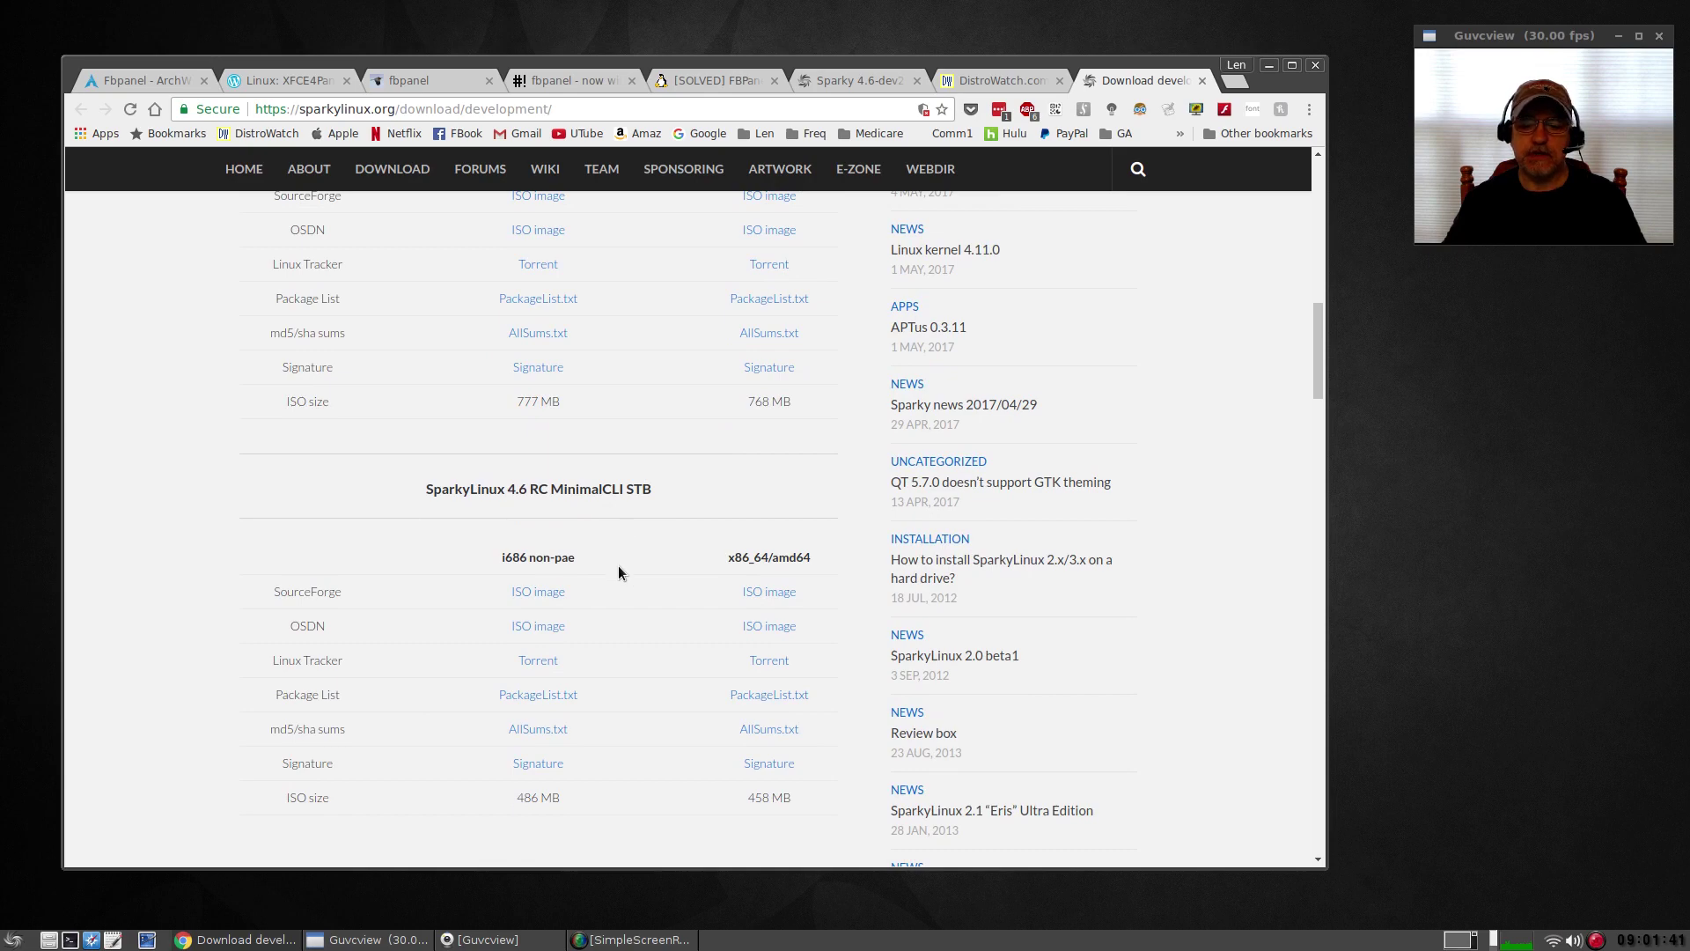
scroll(614, 598, up, 7)
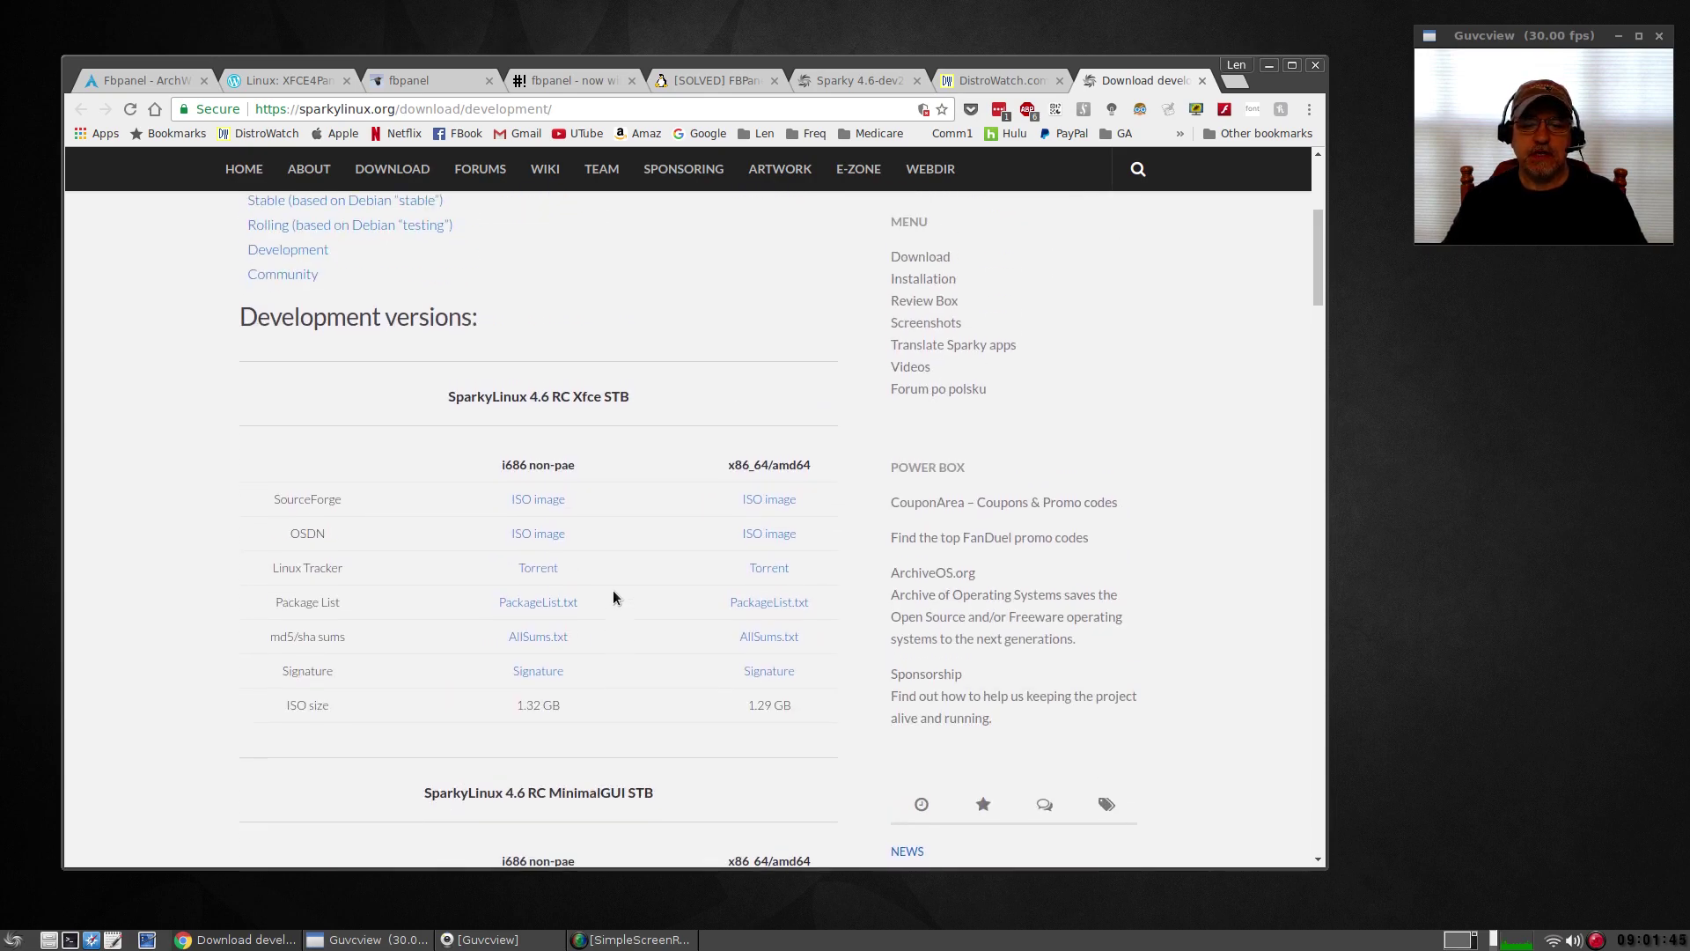
scroll(615, 572, down, 4)
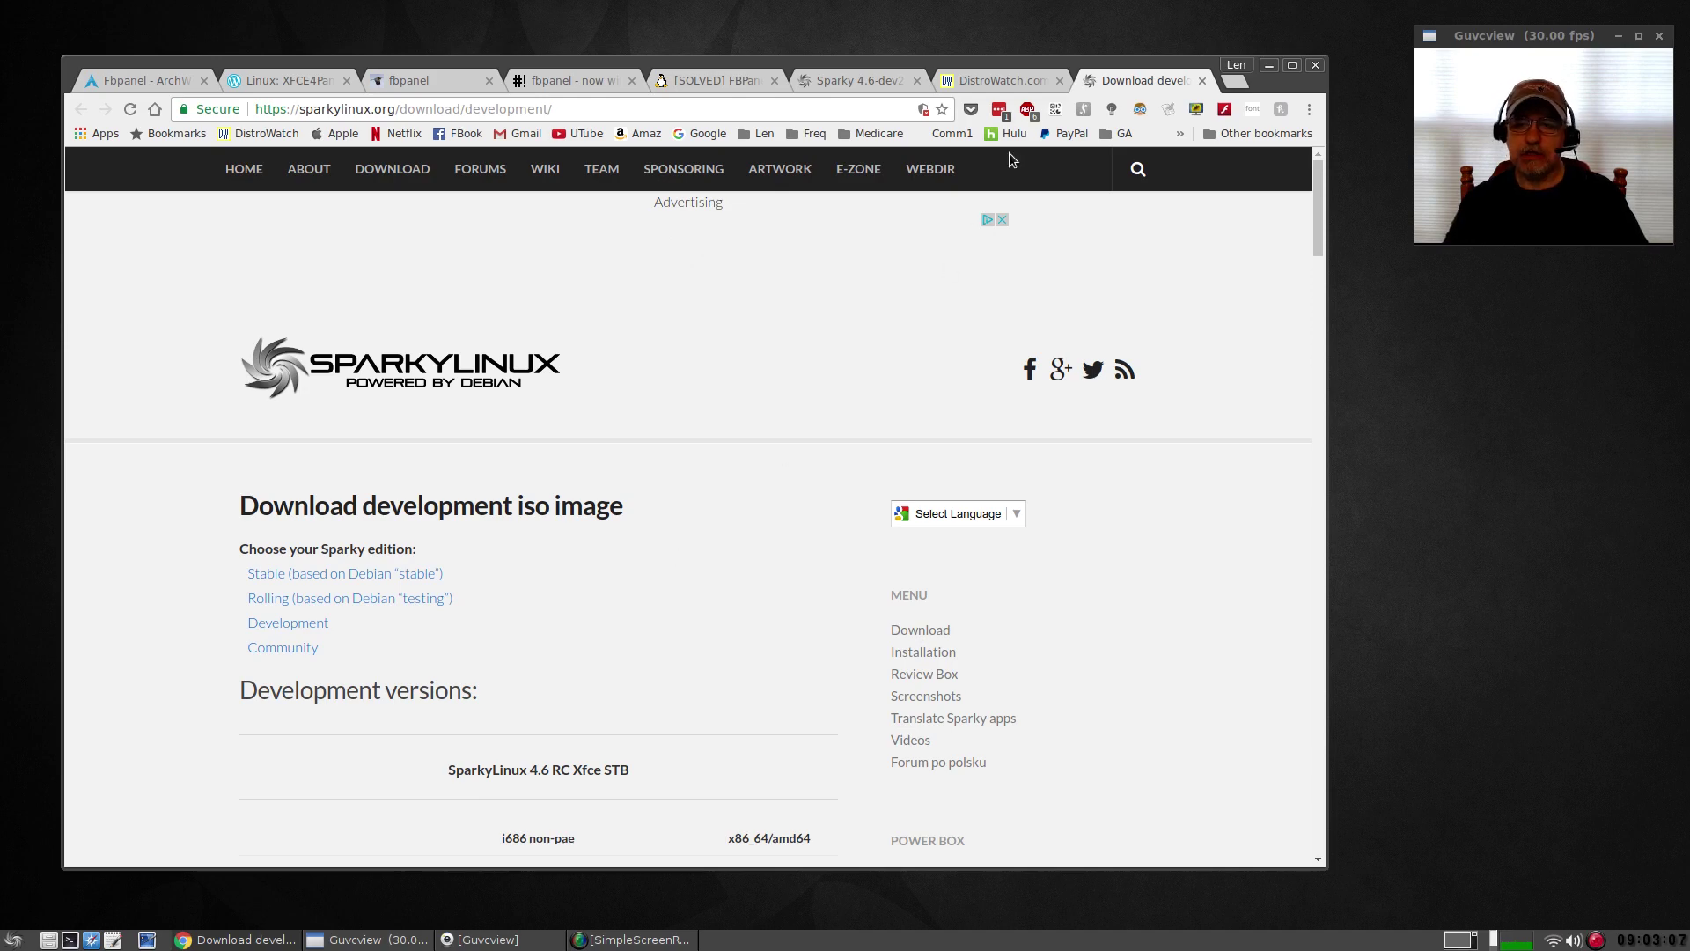
- Minimize Chrome to reveal the bare Openbox desktop
click(1268, 66)
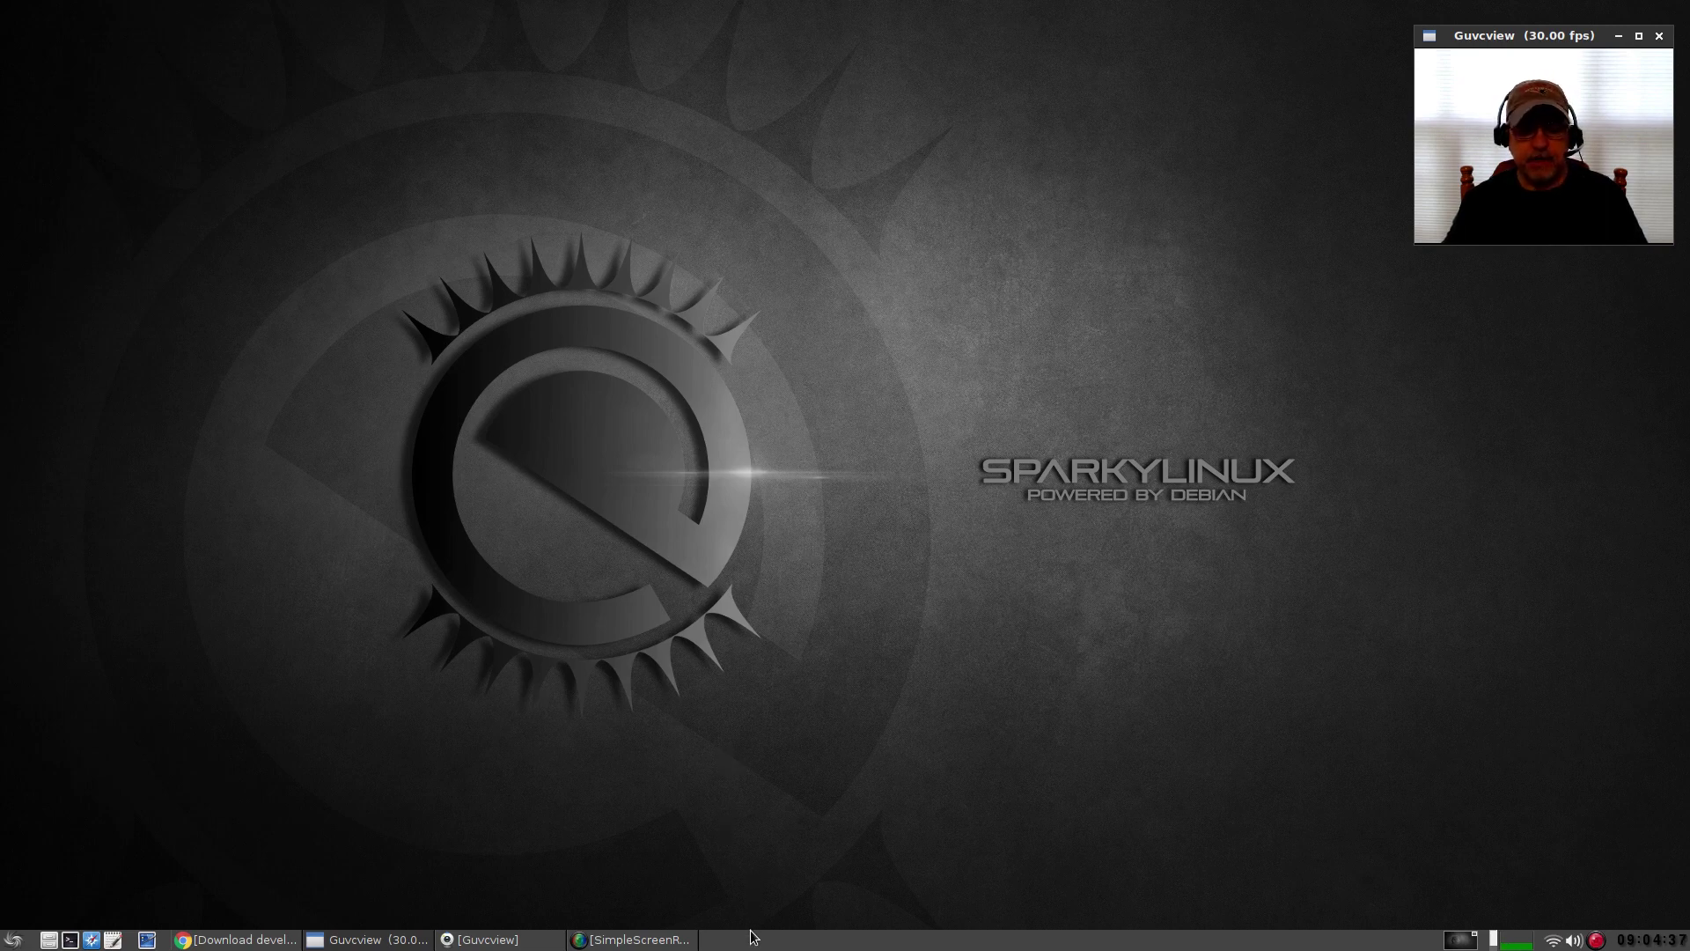
- Restore Chrome and go from the Arch Wiki Fbpanel tab to the Tux Review panel comparison
click(228, 942)
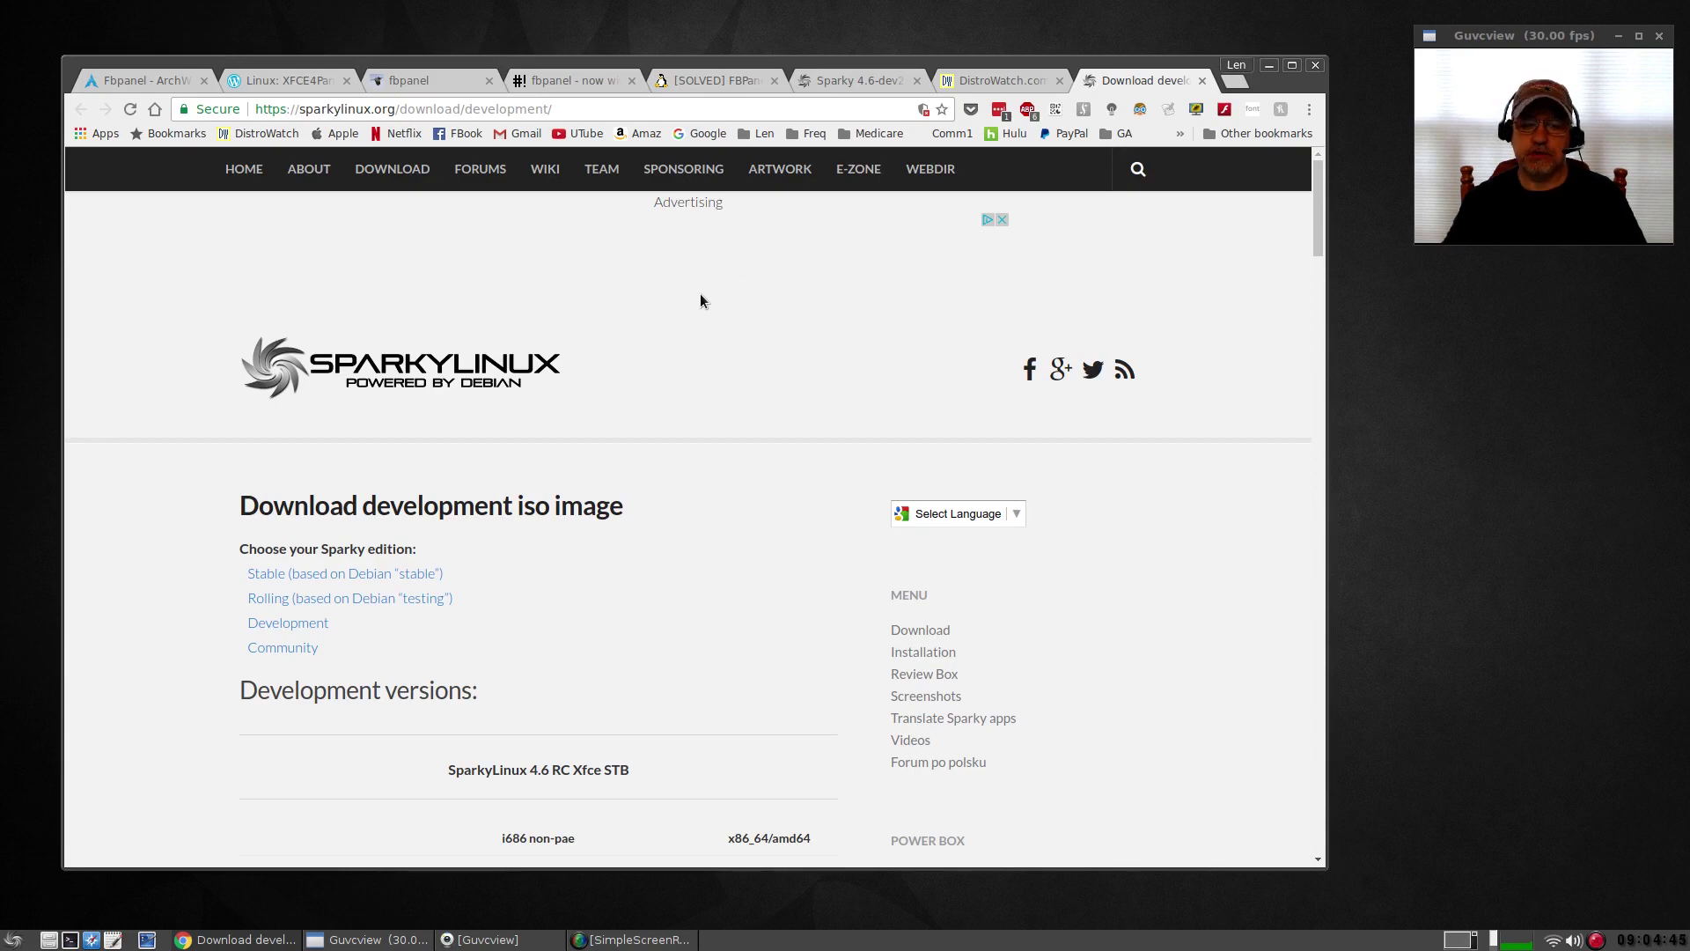
click(145, 88)
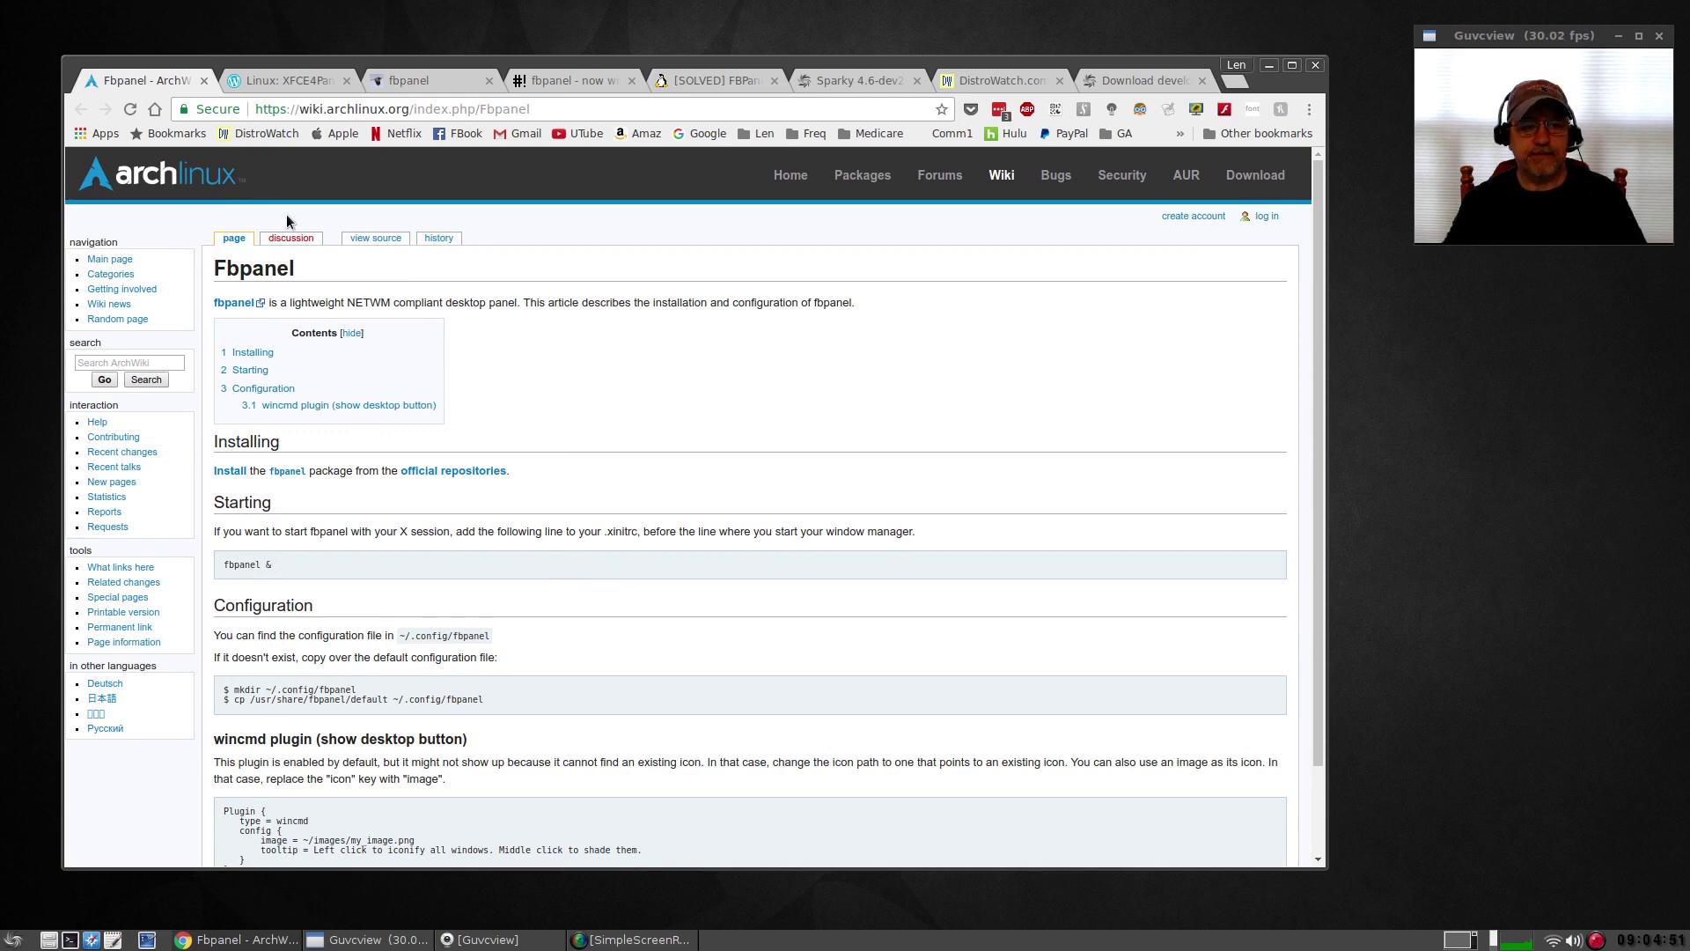
click(284, 82)
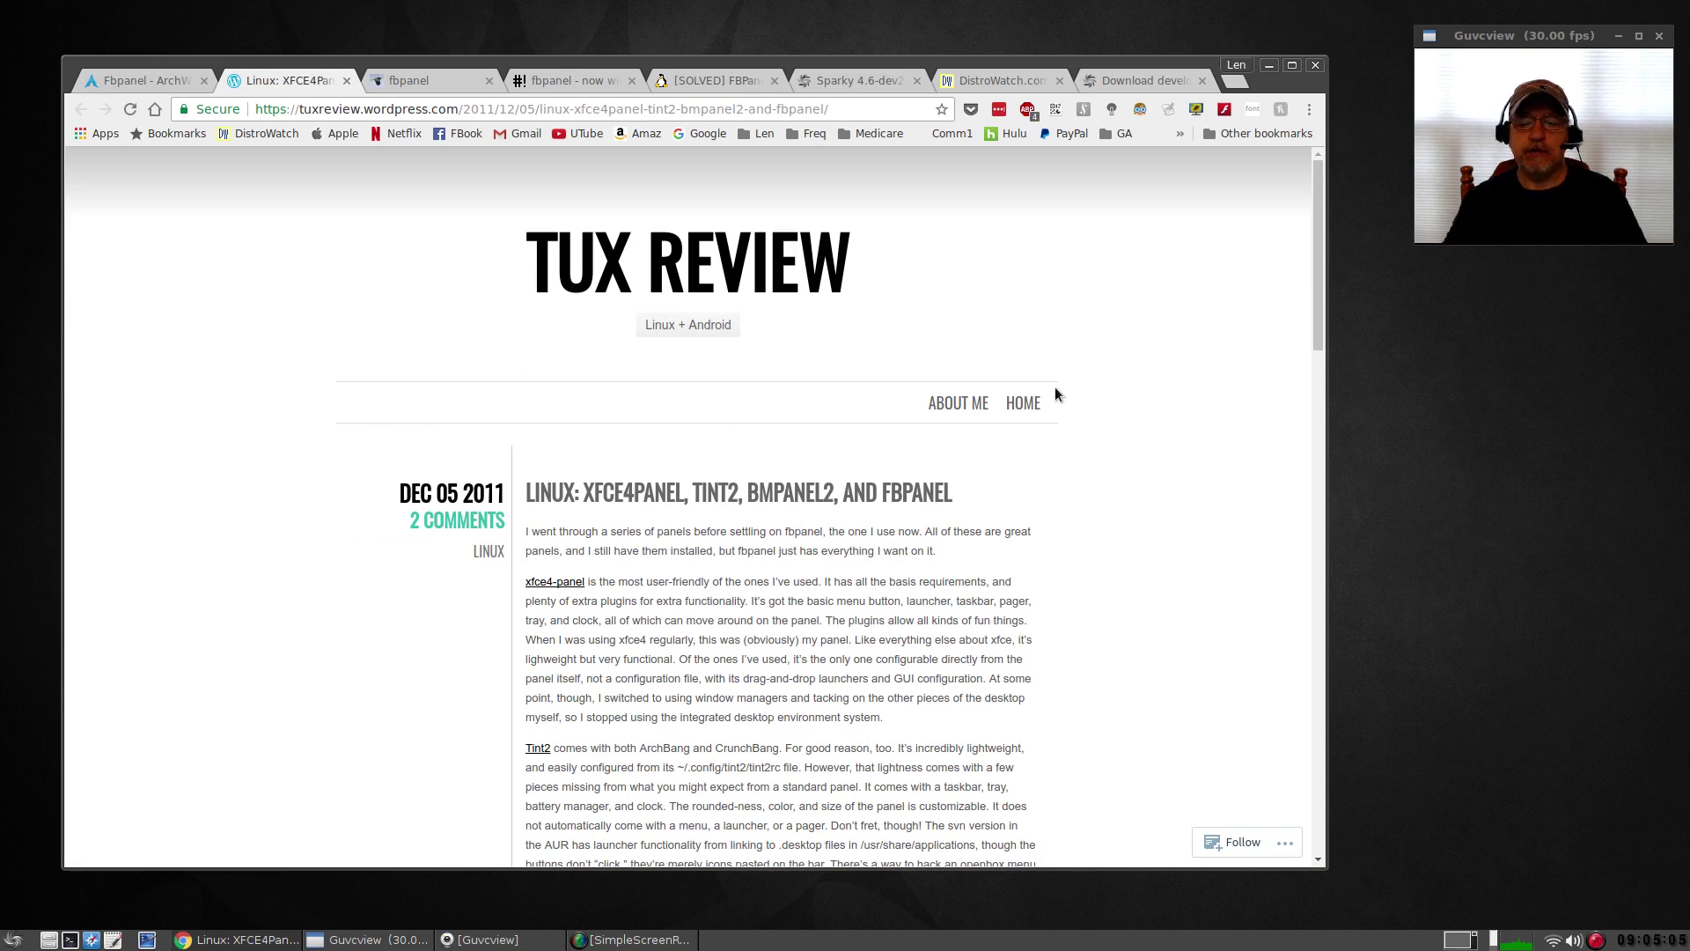
- Open the lxlinux.com fbpanel guide and scroll through its genmon plugin examples and screenshots
click(430, 87)
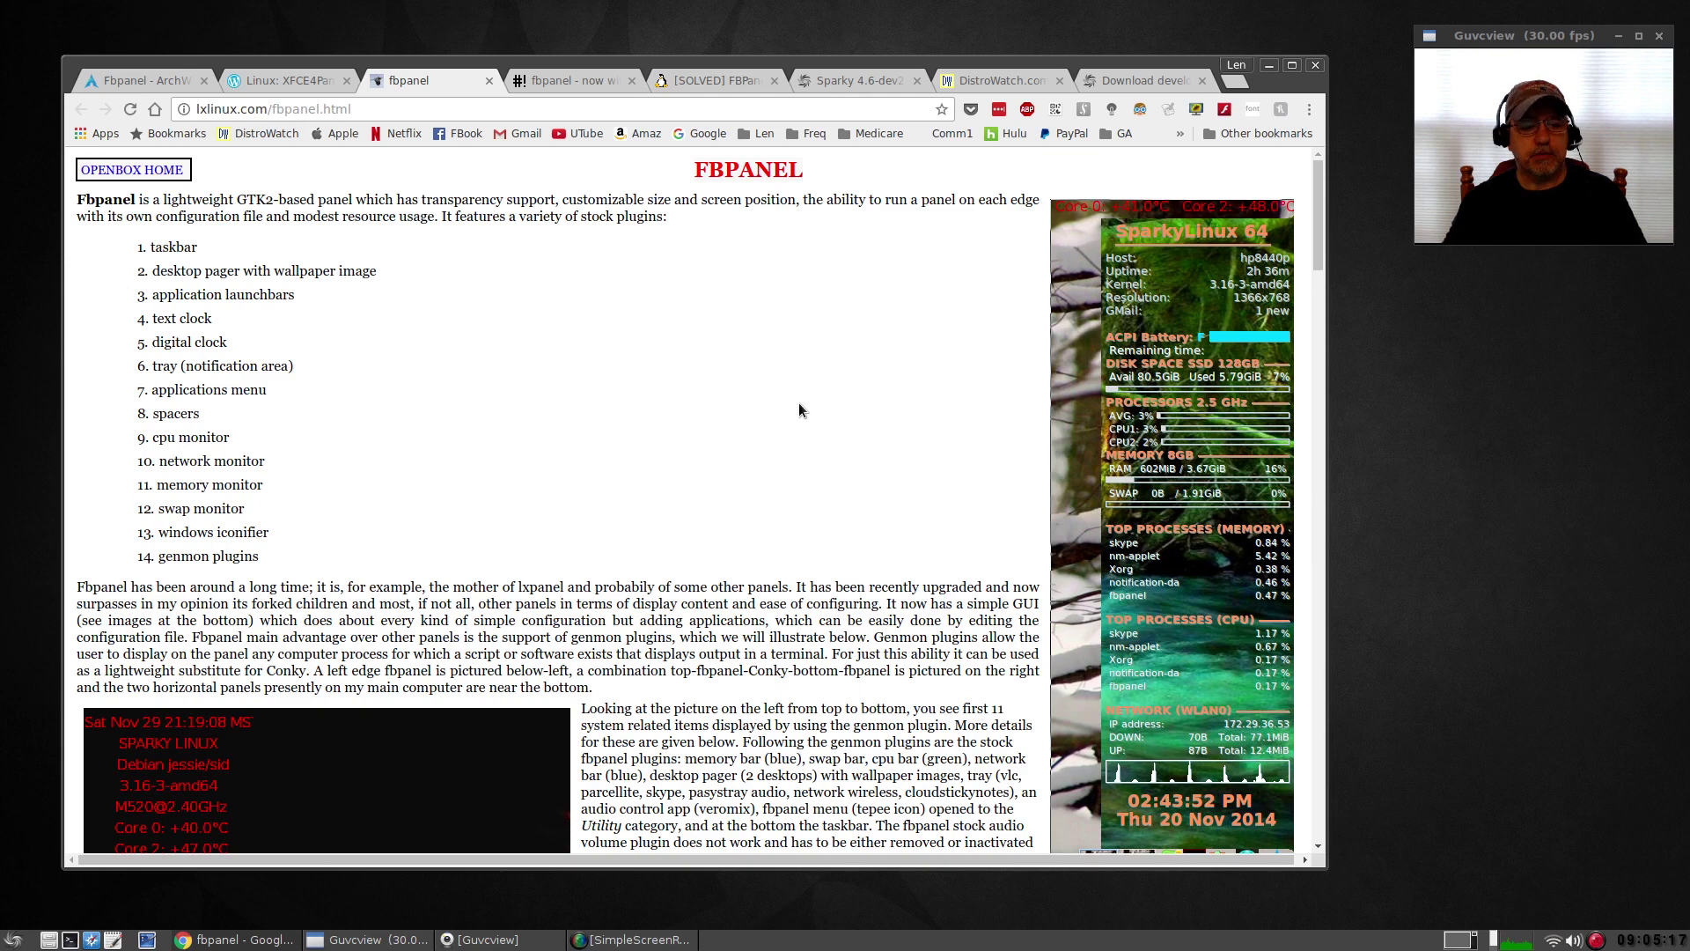
scroll(799, 403, down, 5)
scroll(800, 404, down, 10)
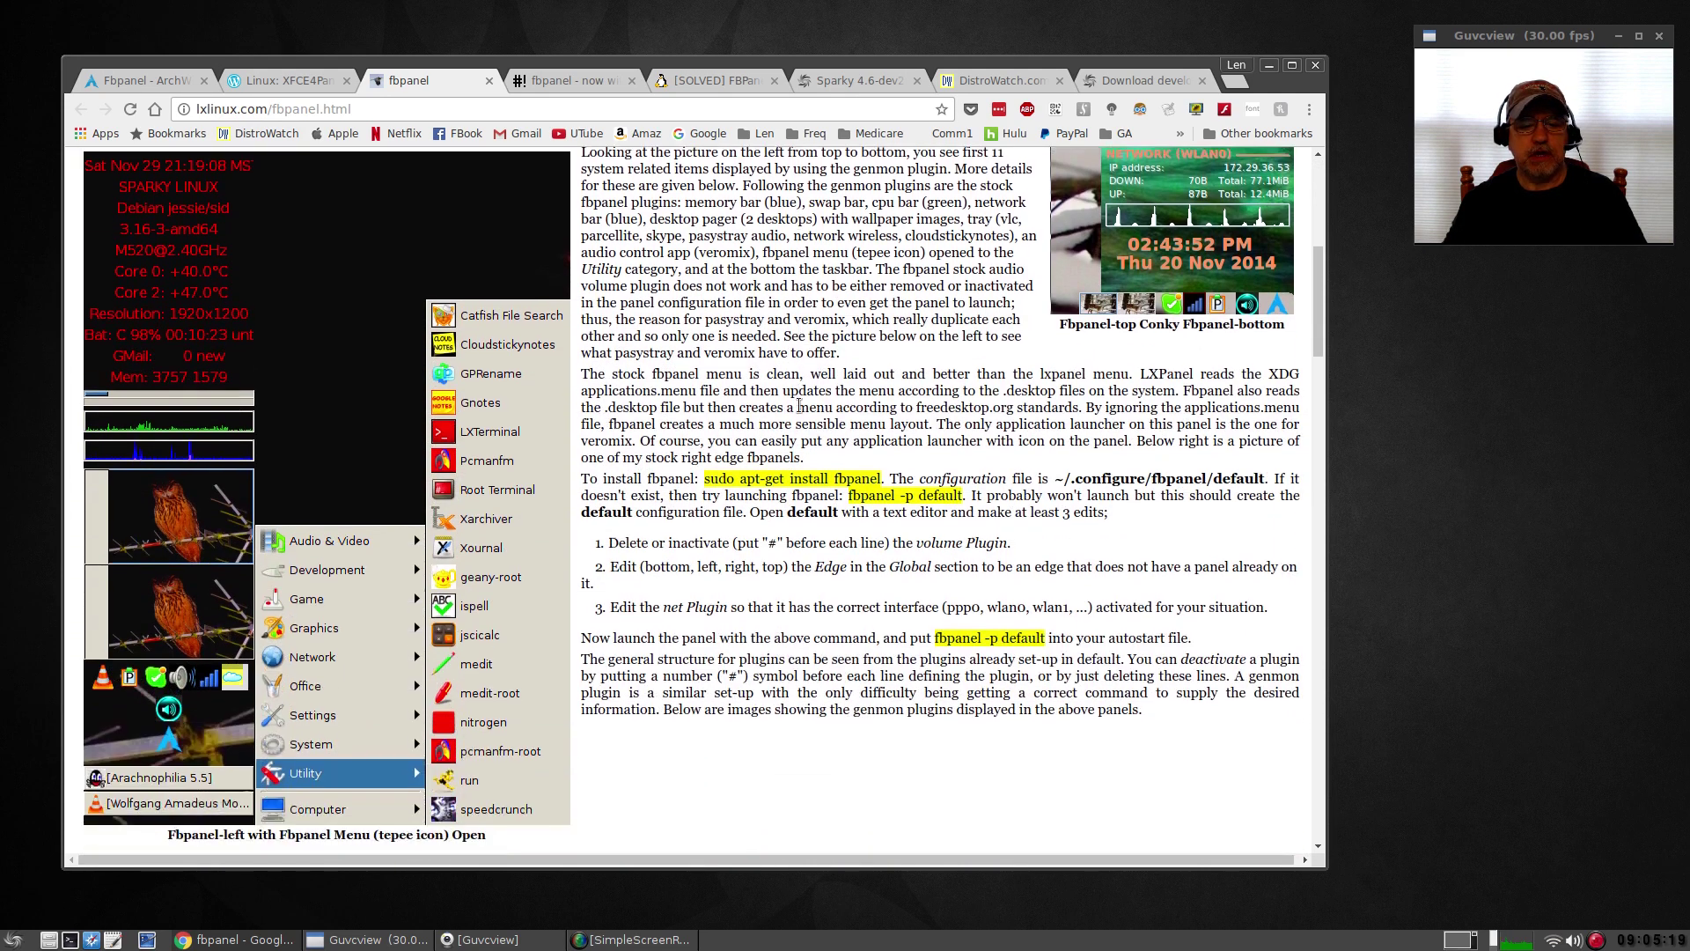
scroll(799, 405, down, 11)
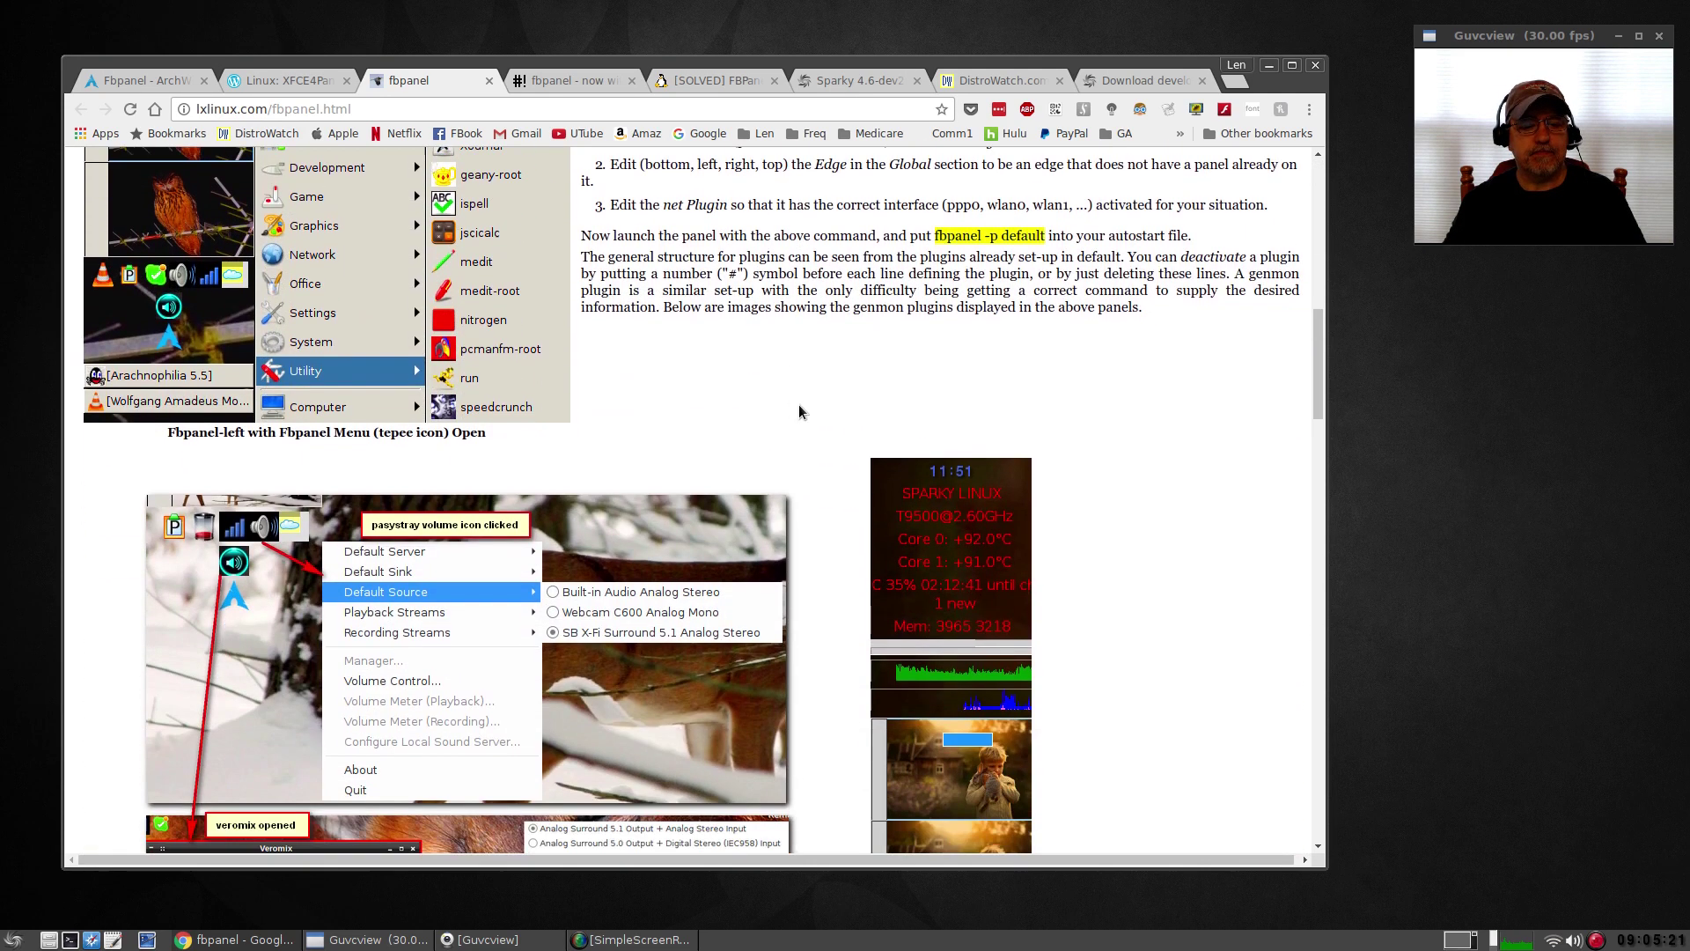
scroll(799, 410, down, 16)
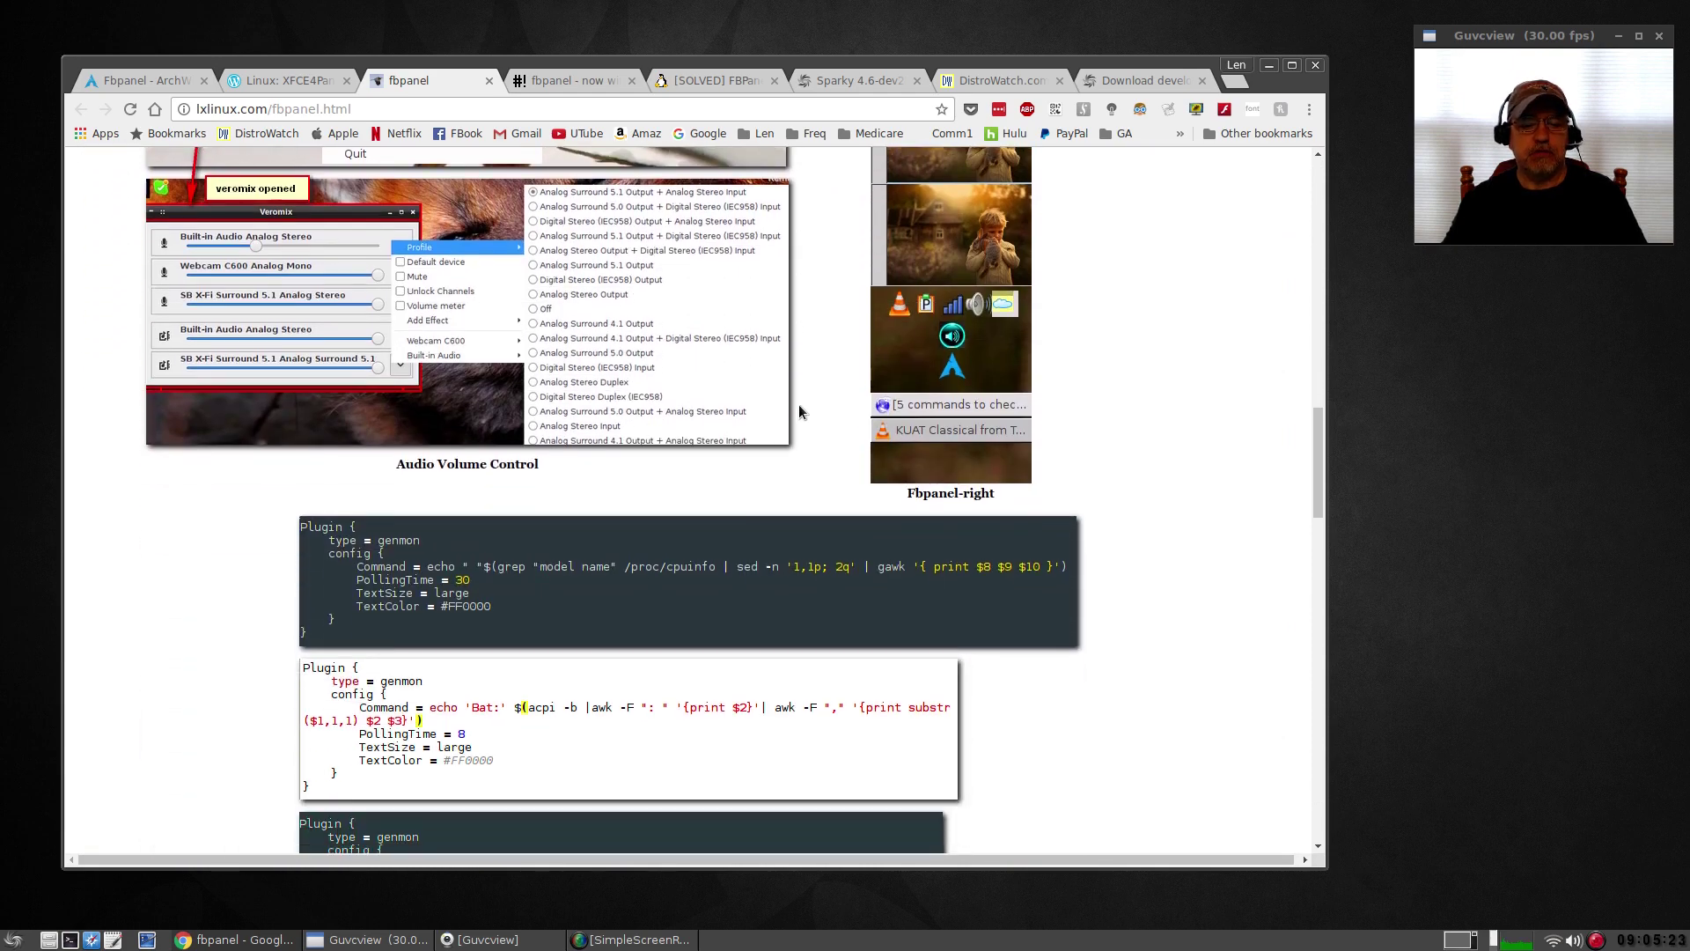
scroll(799, 411, down, 16)
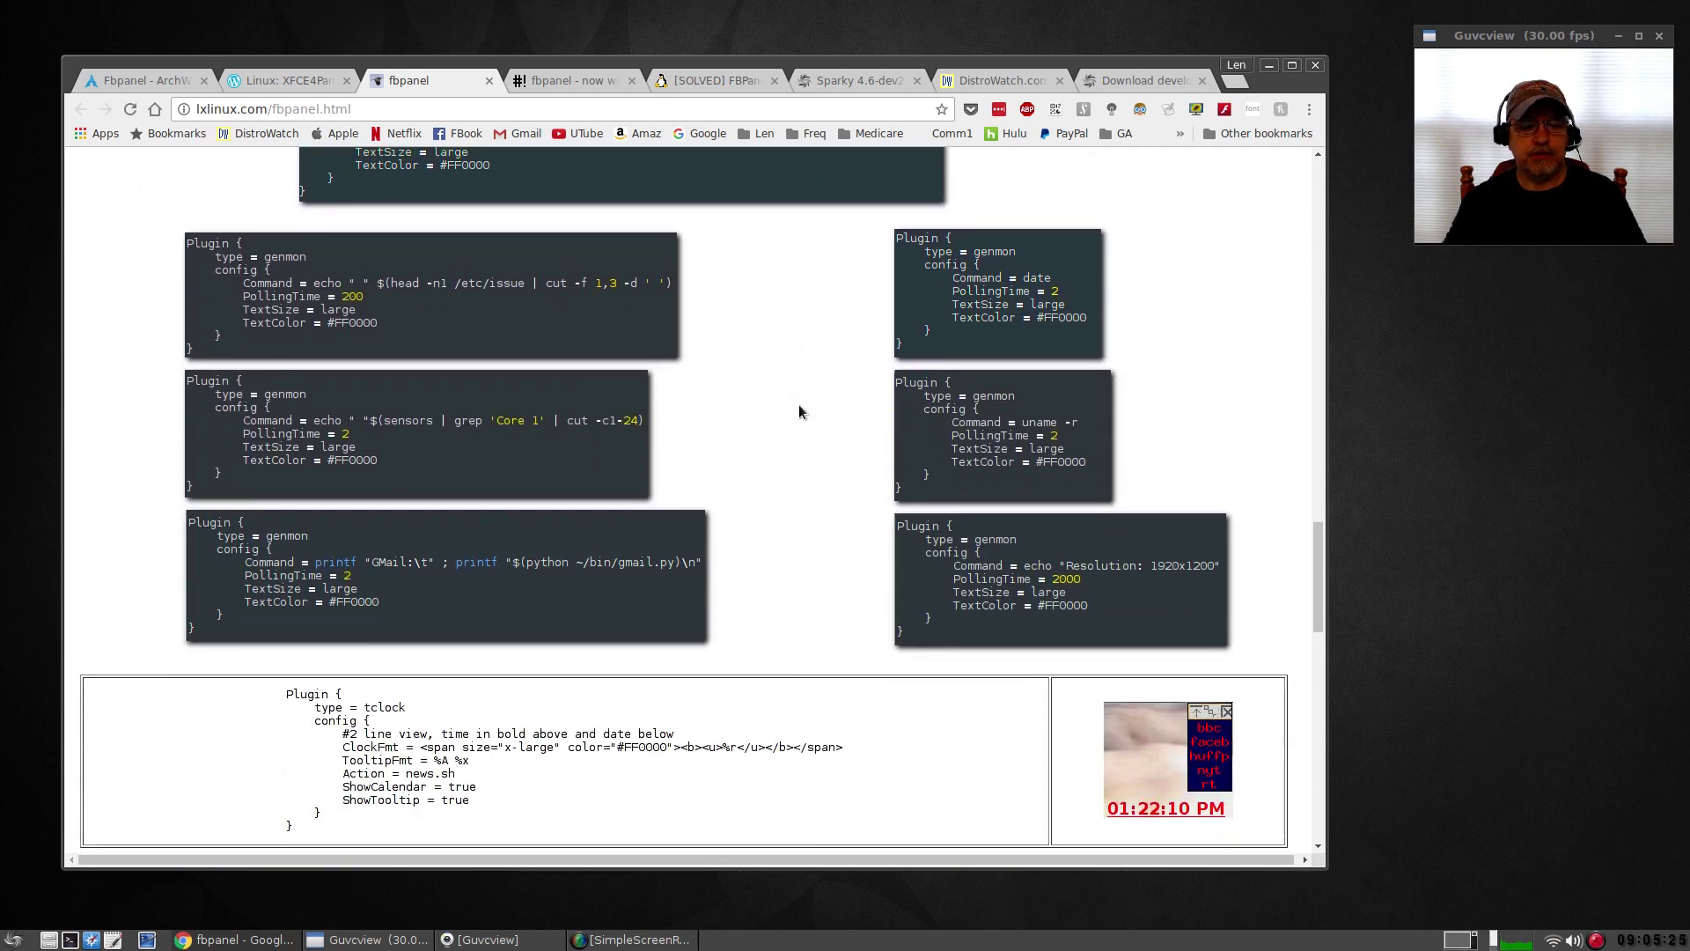
scroll(799, 410, down, 12)
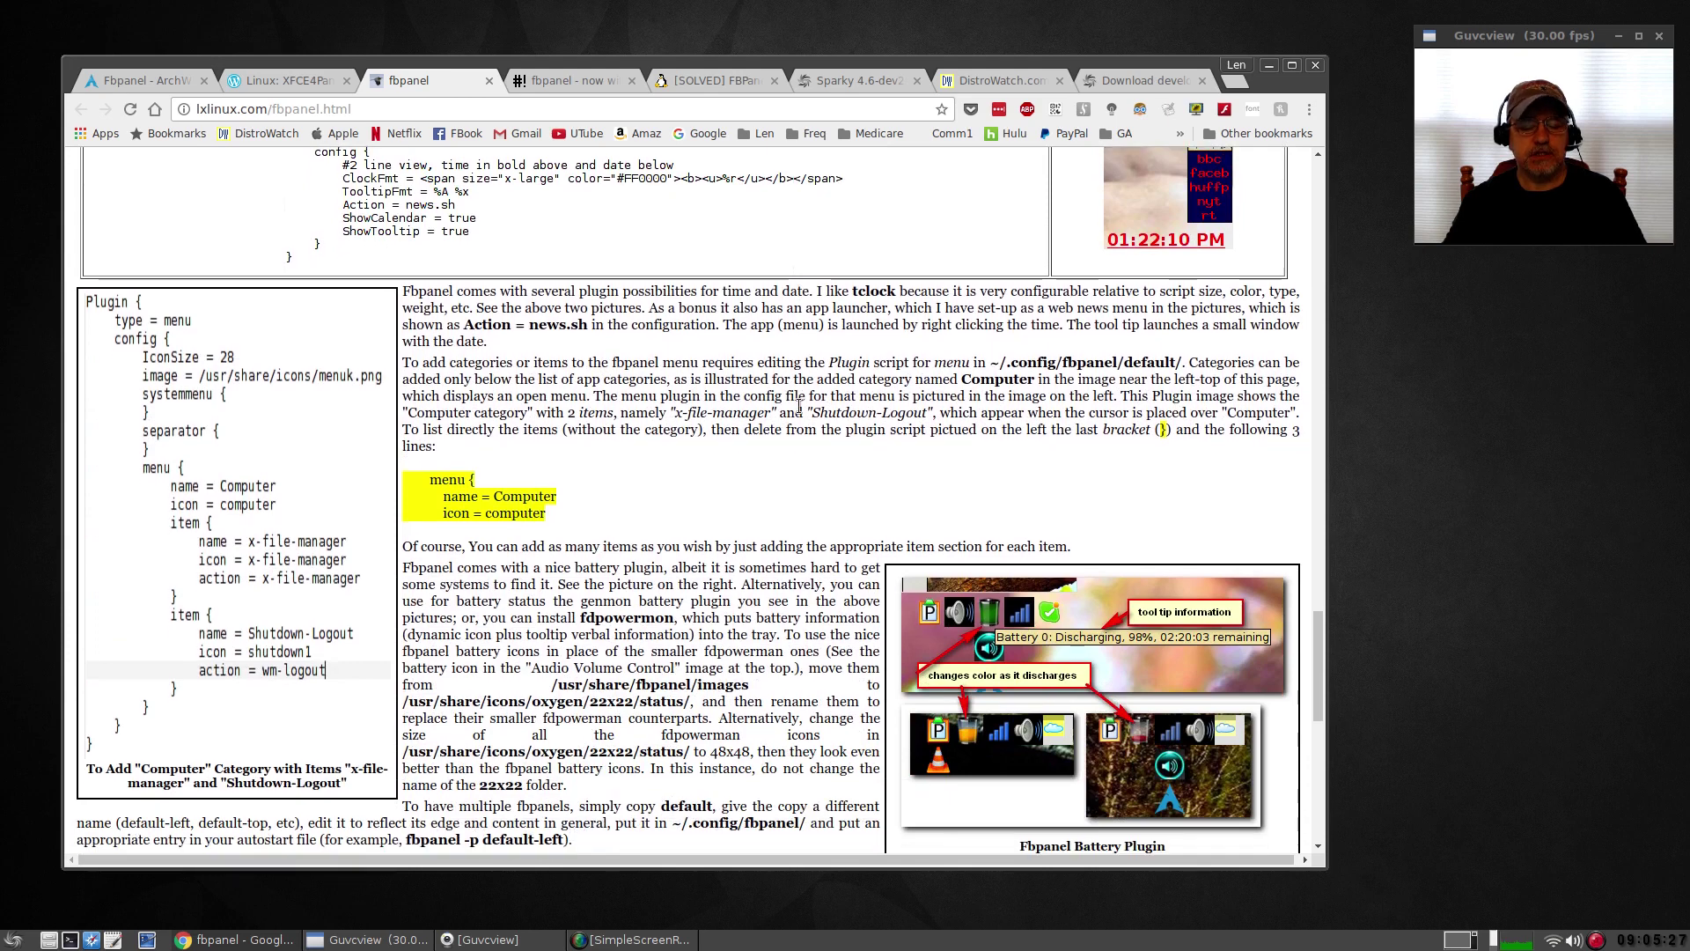
scroll(800, 406, down, 9)
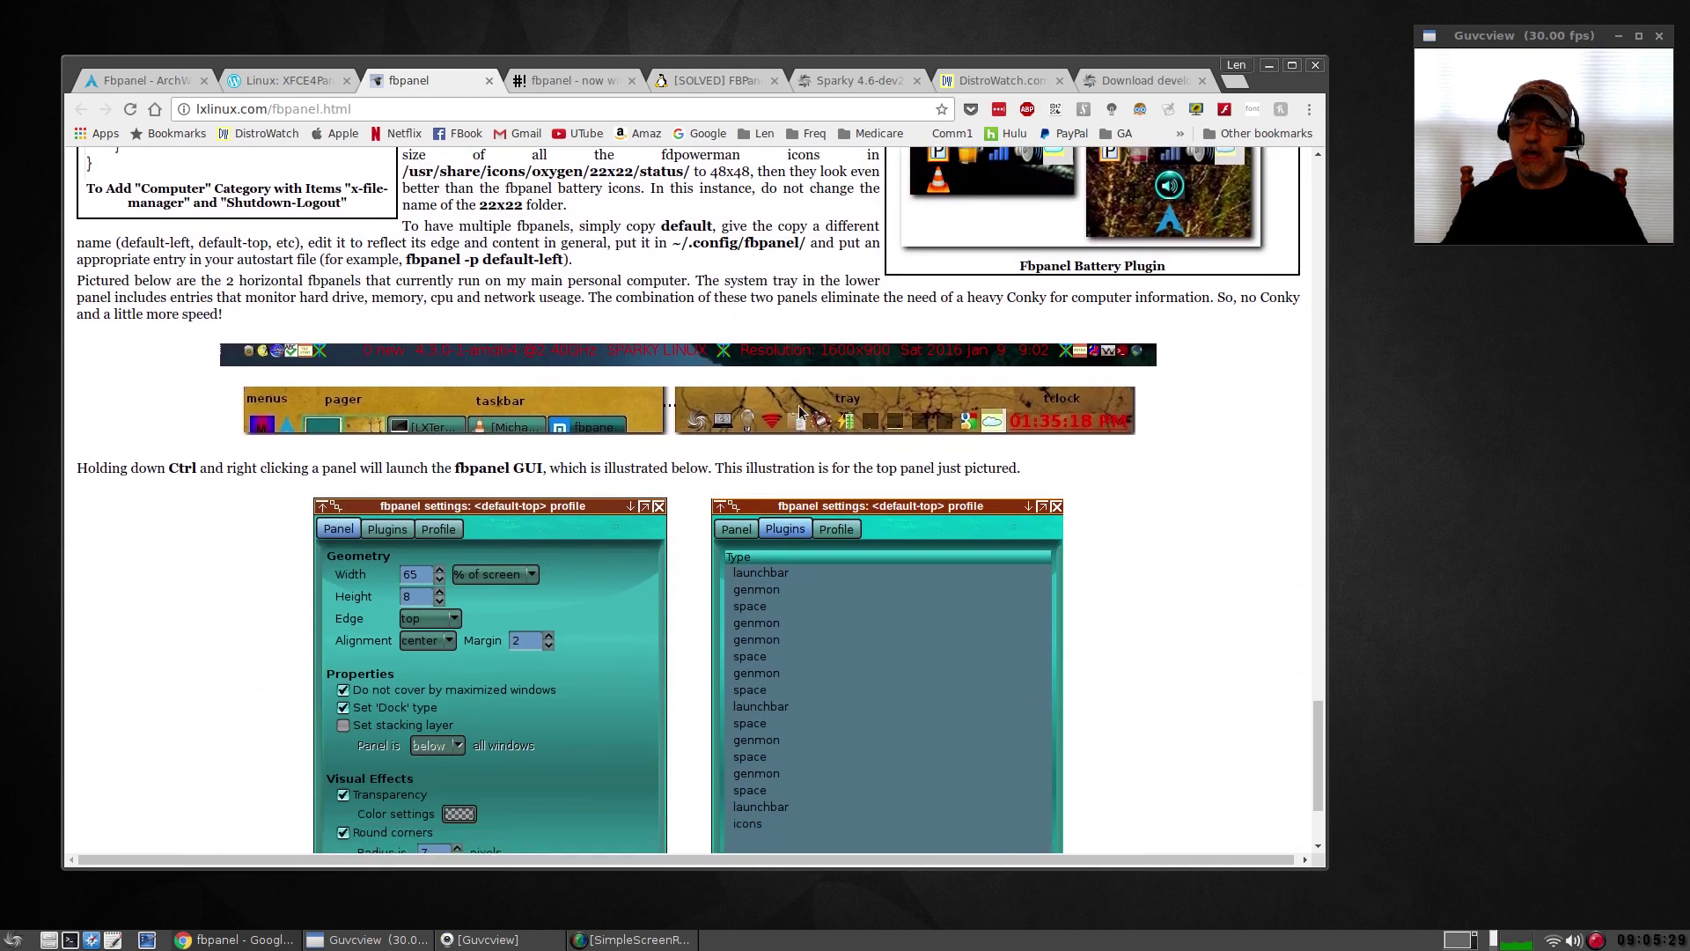
scroll(799, 410, up, 20)
scroll(799, 412, up, 15)
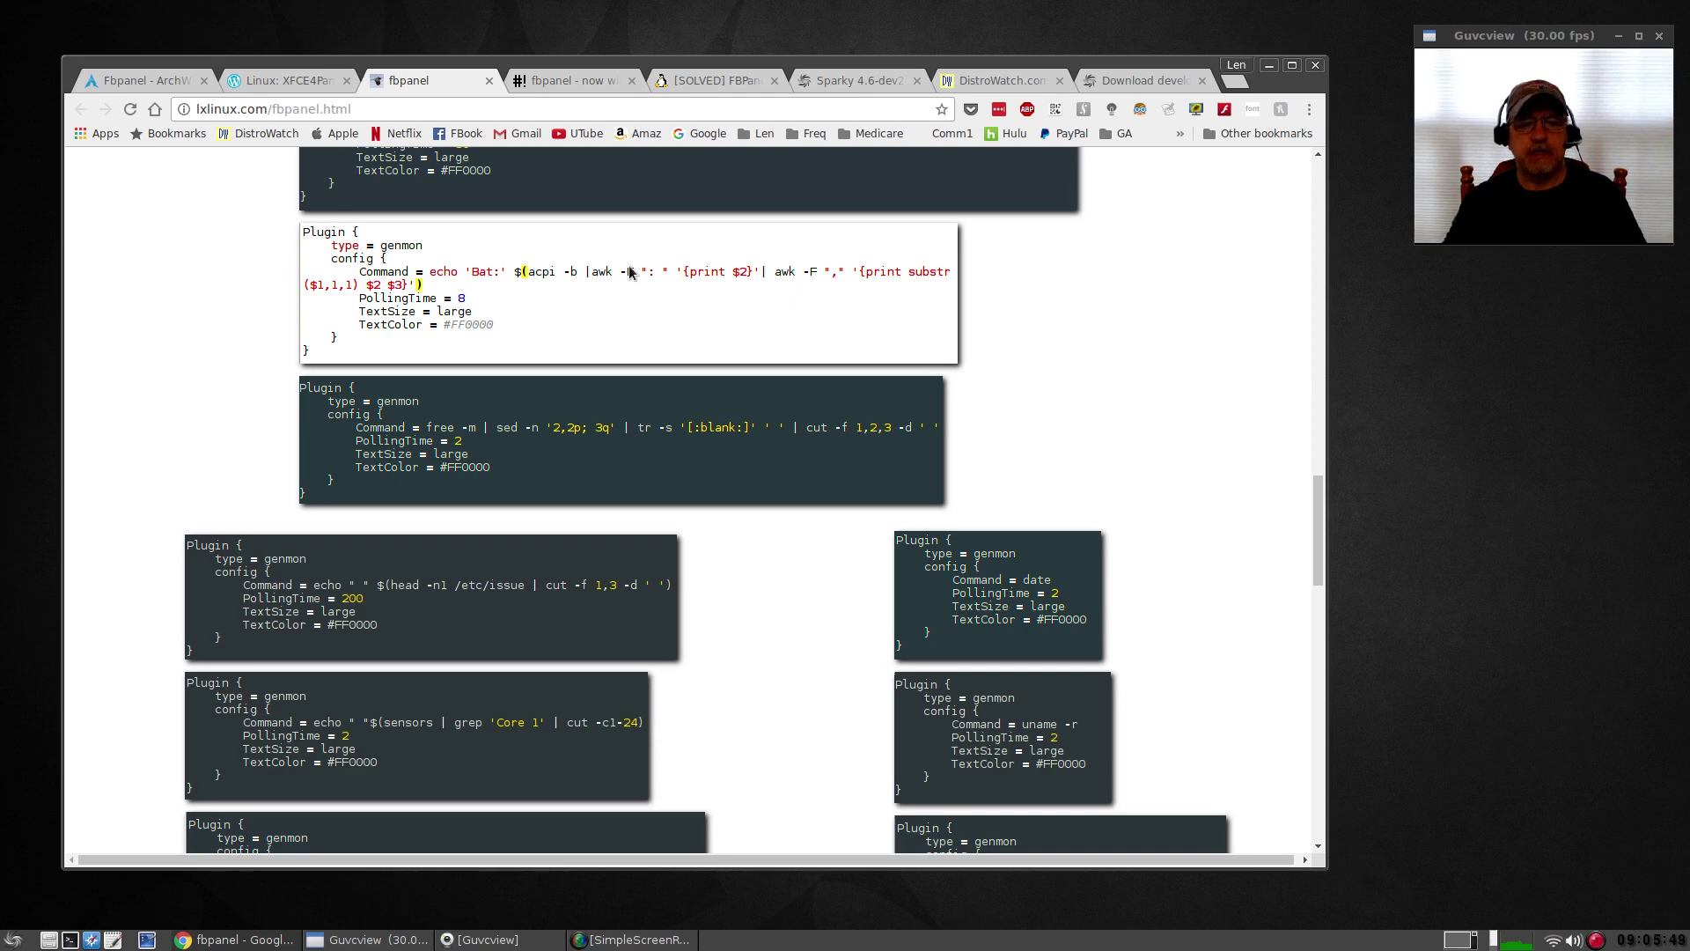
- Minimize Chrome and bring up the Openbox root menu with its Advanced Settings entries
click(1269, 66)
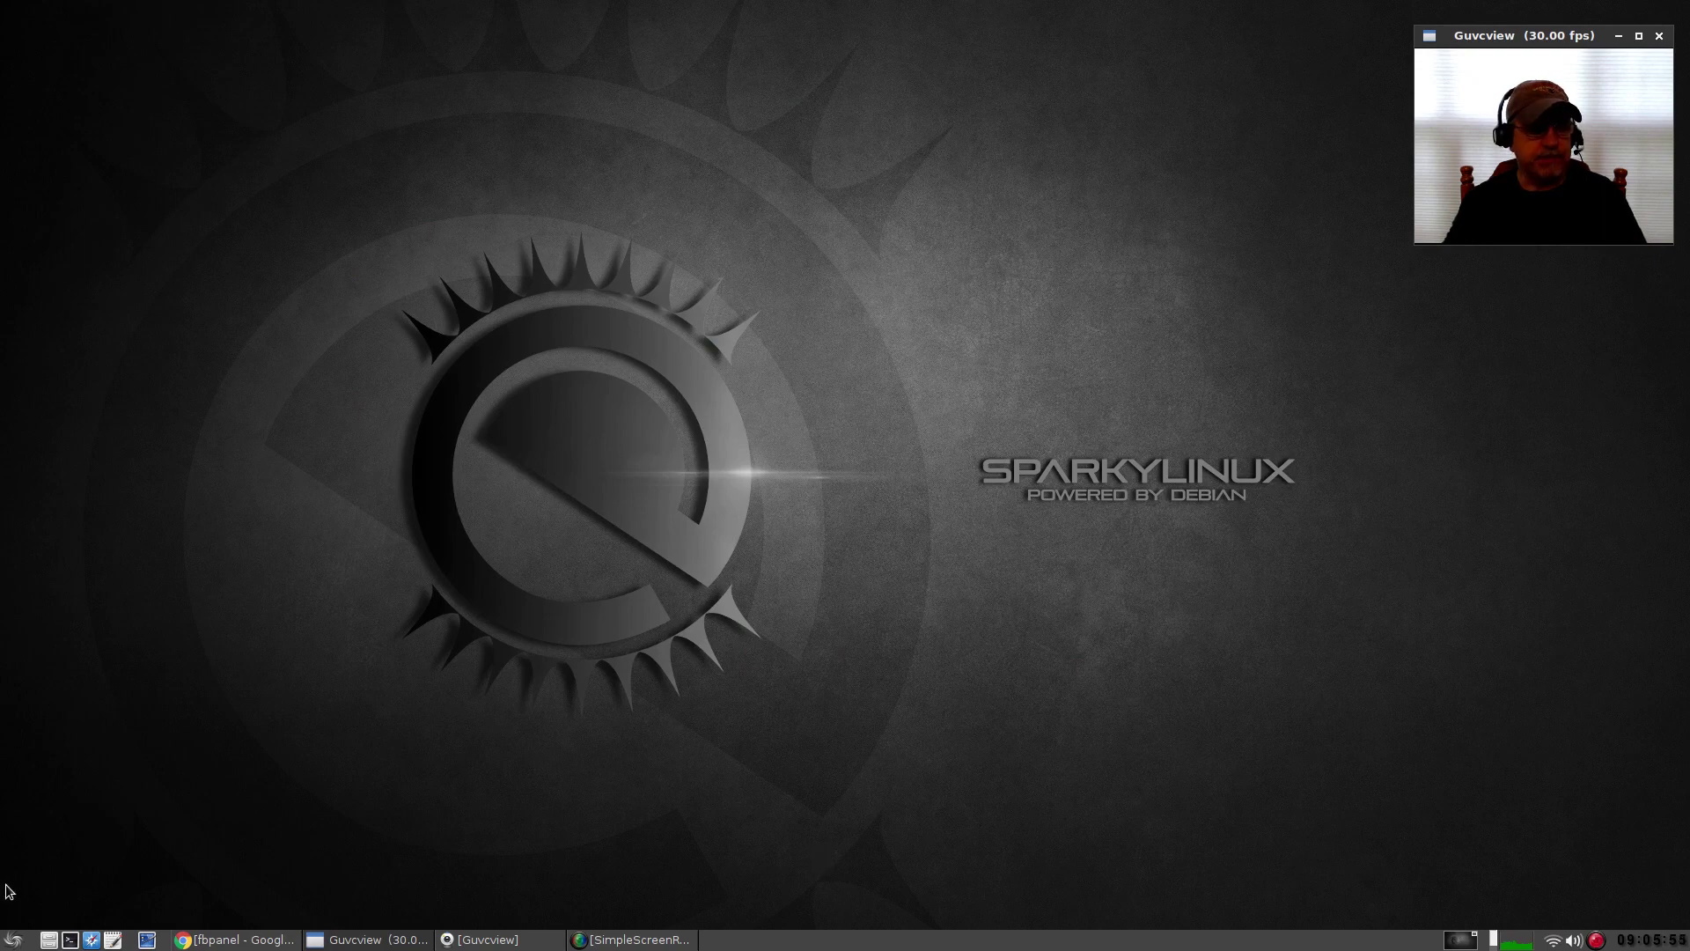
click(11, 941)
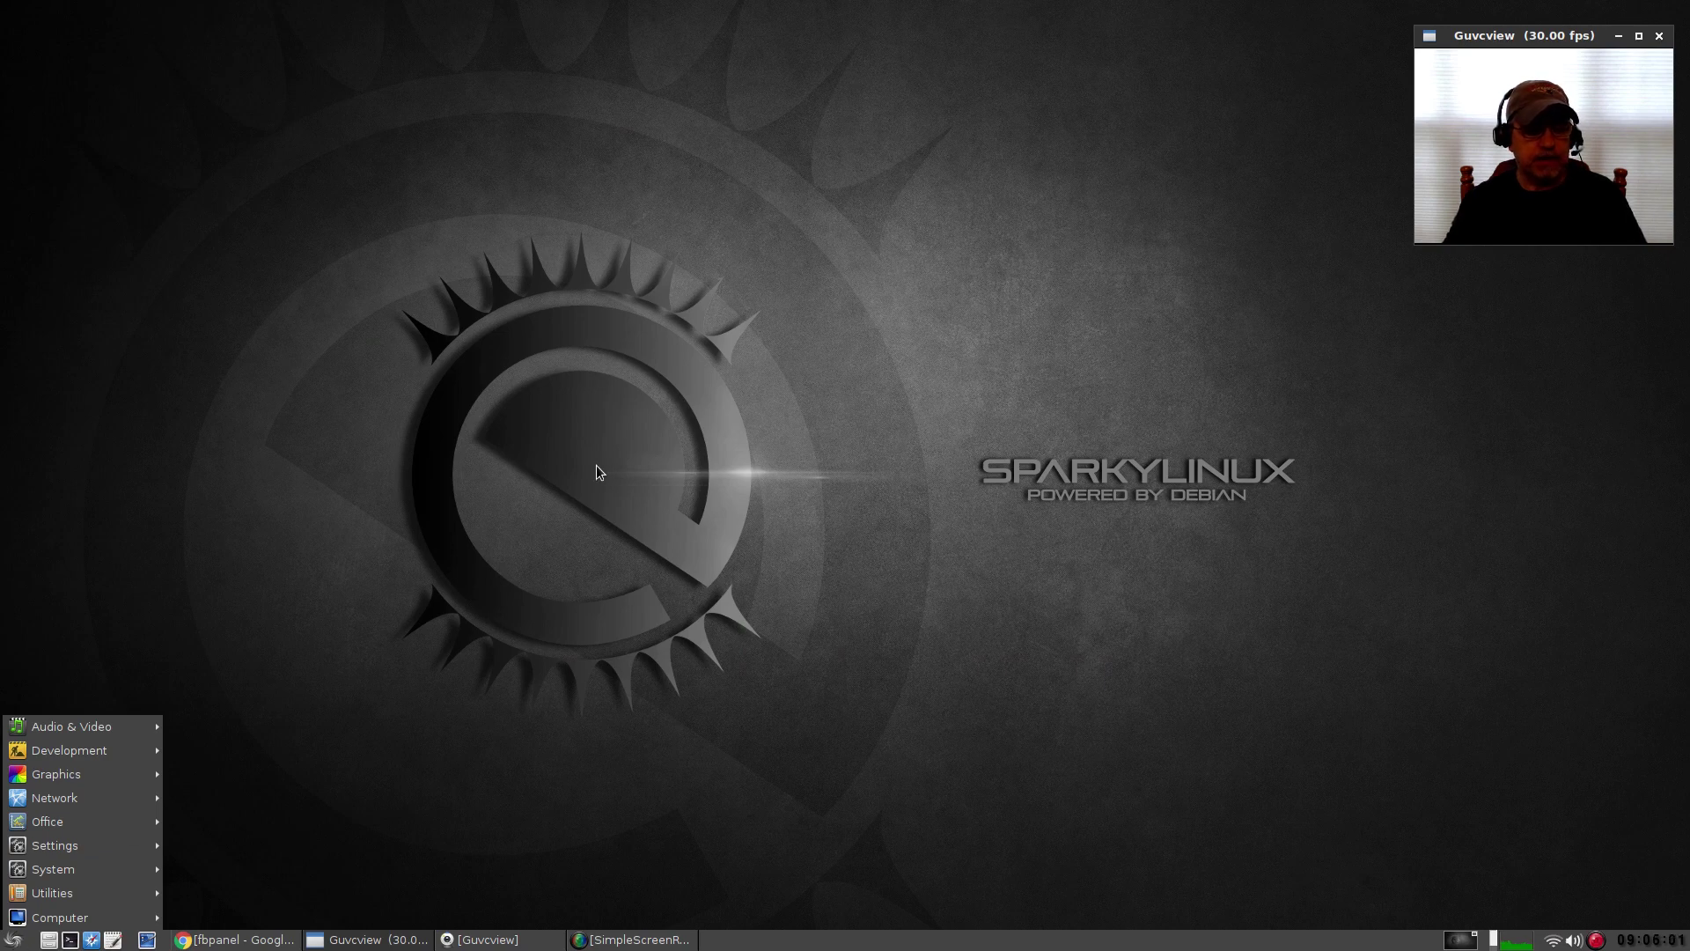
click(495, 479)
right_click(491, 479)
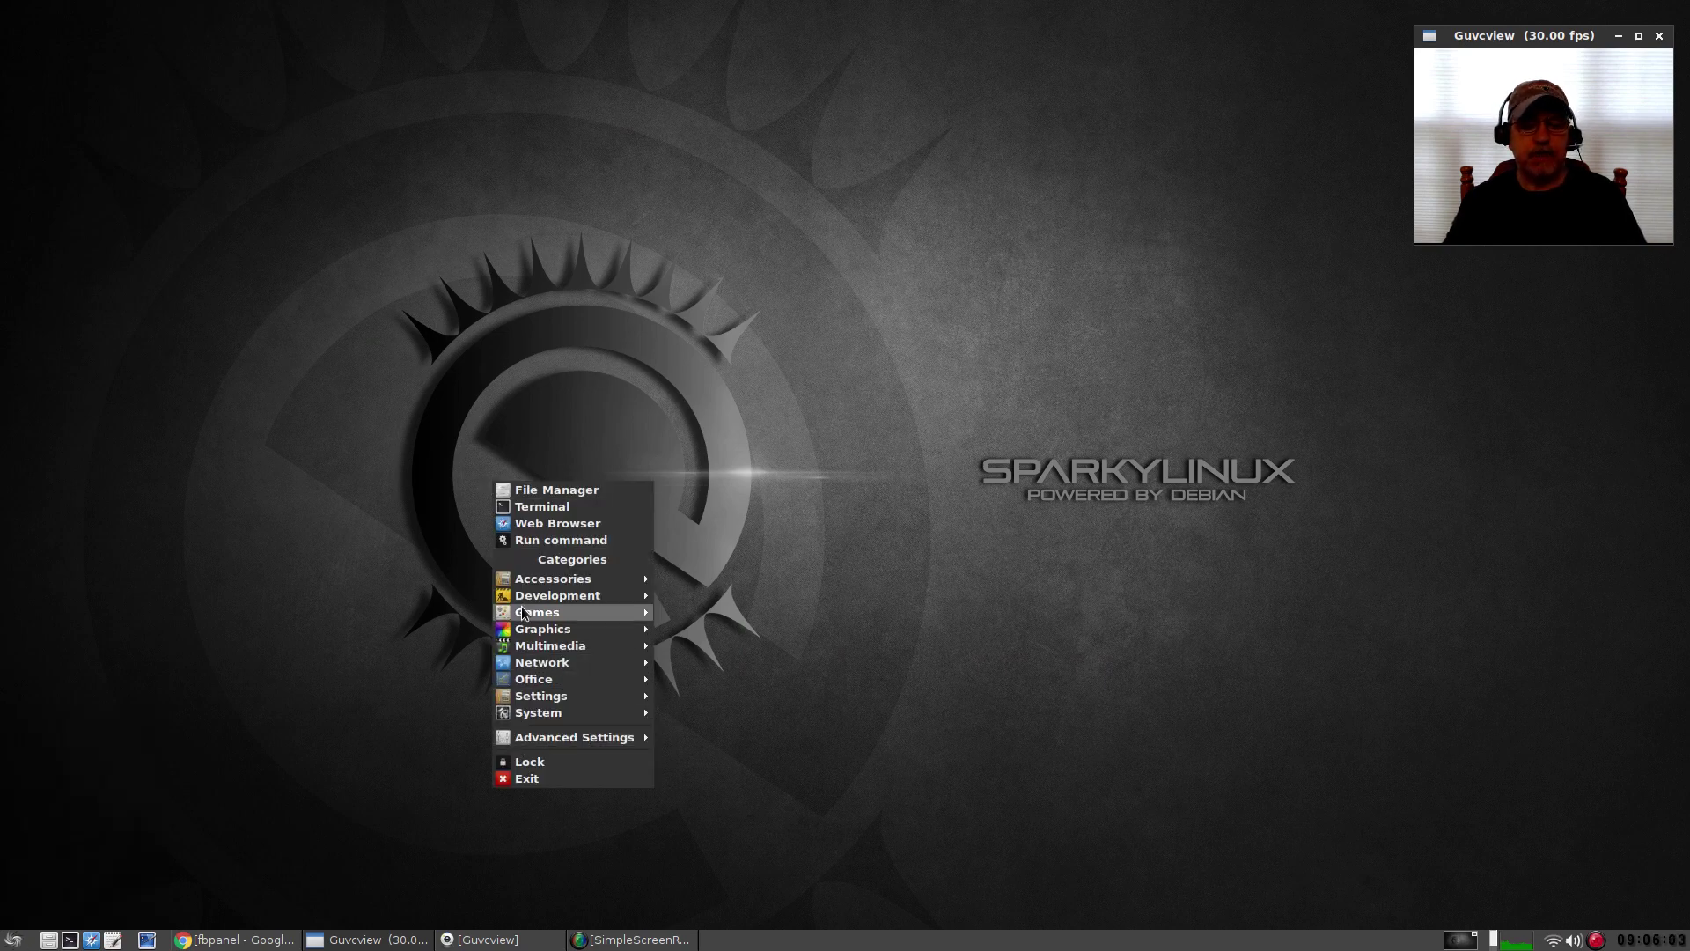
mouse_move(541, 702)
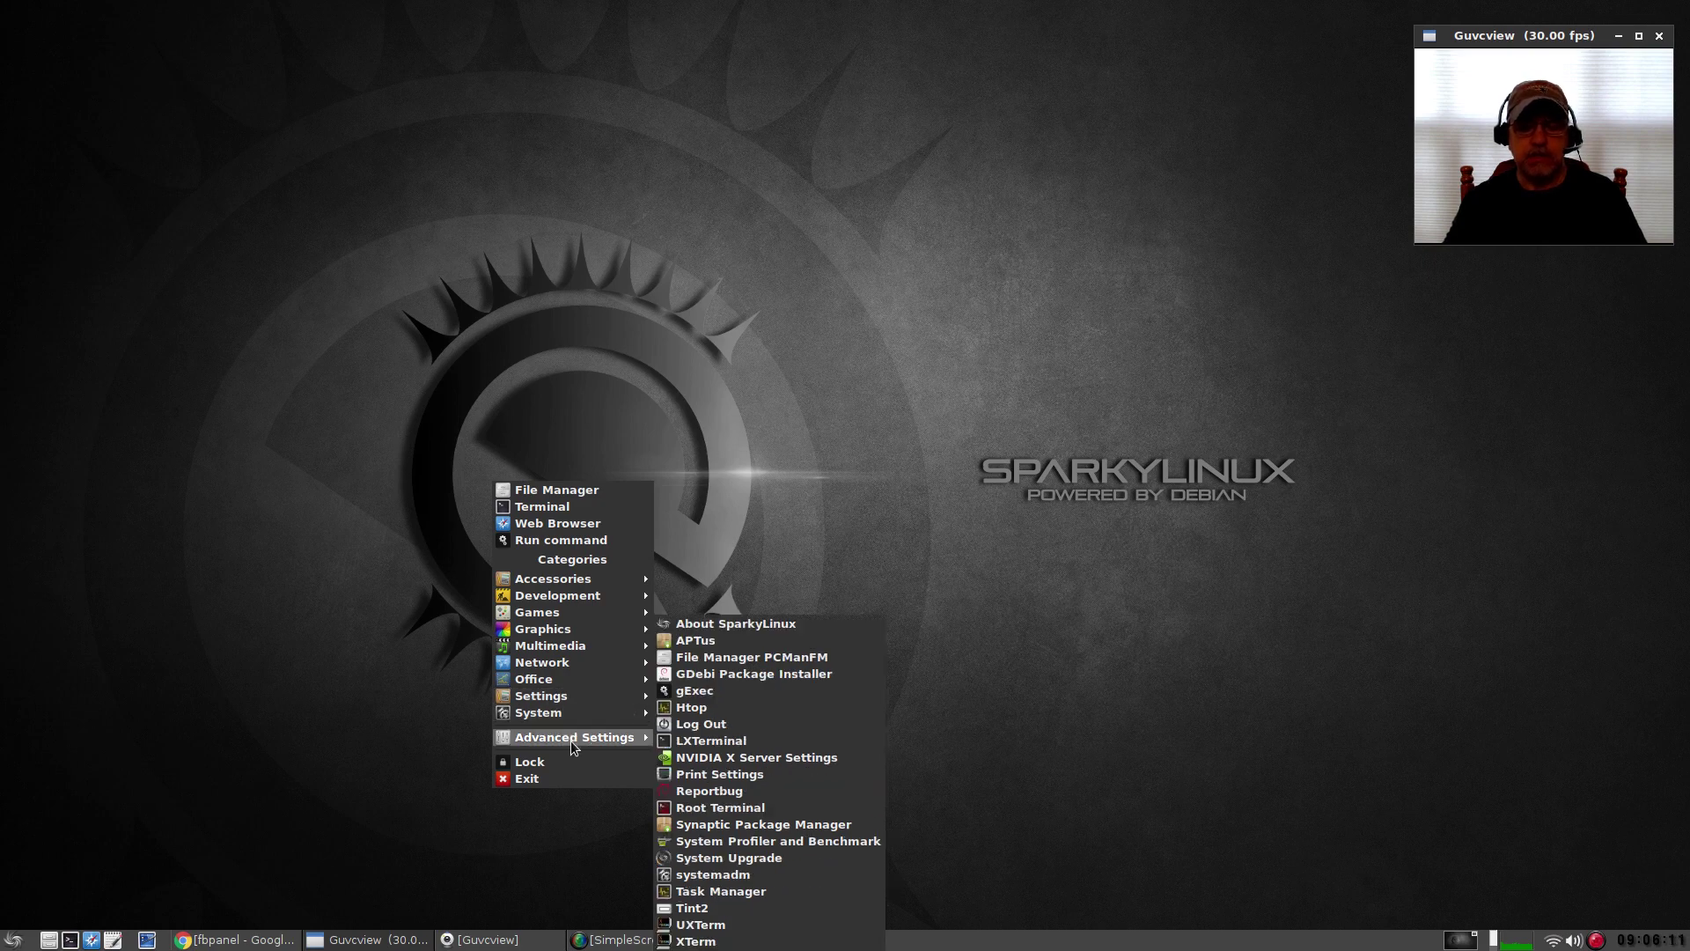
- Browse the Advanced Settings, Settings and Development submenus, then dismiss the root menu
mouse_move(571, 741)
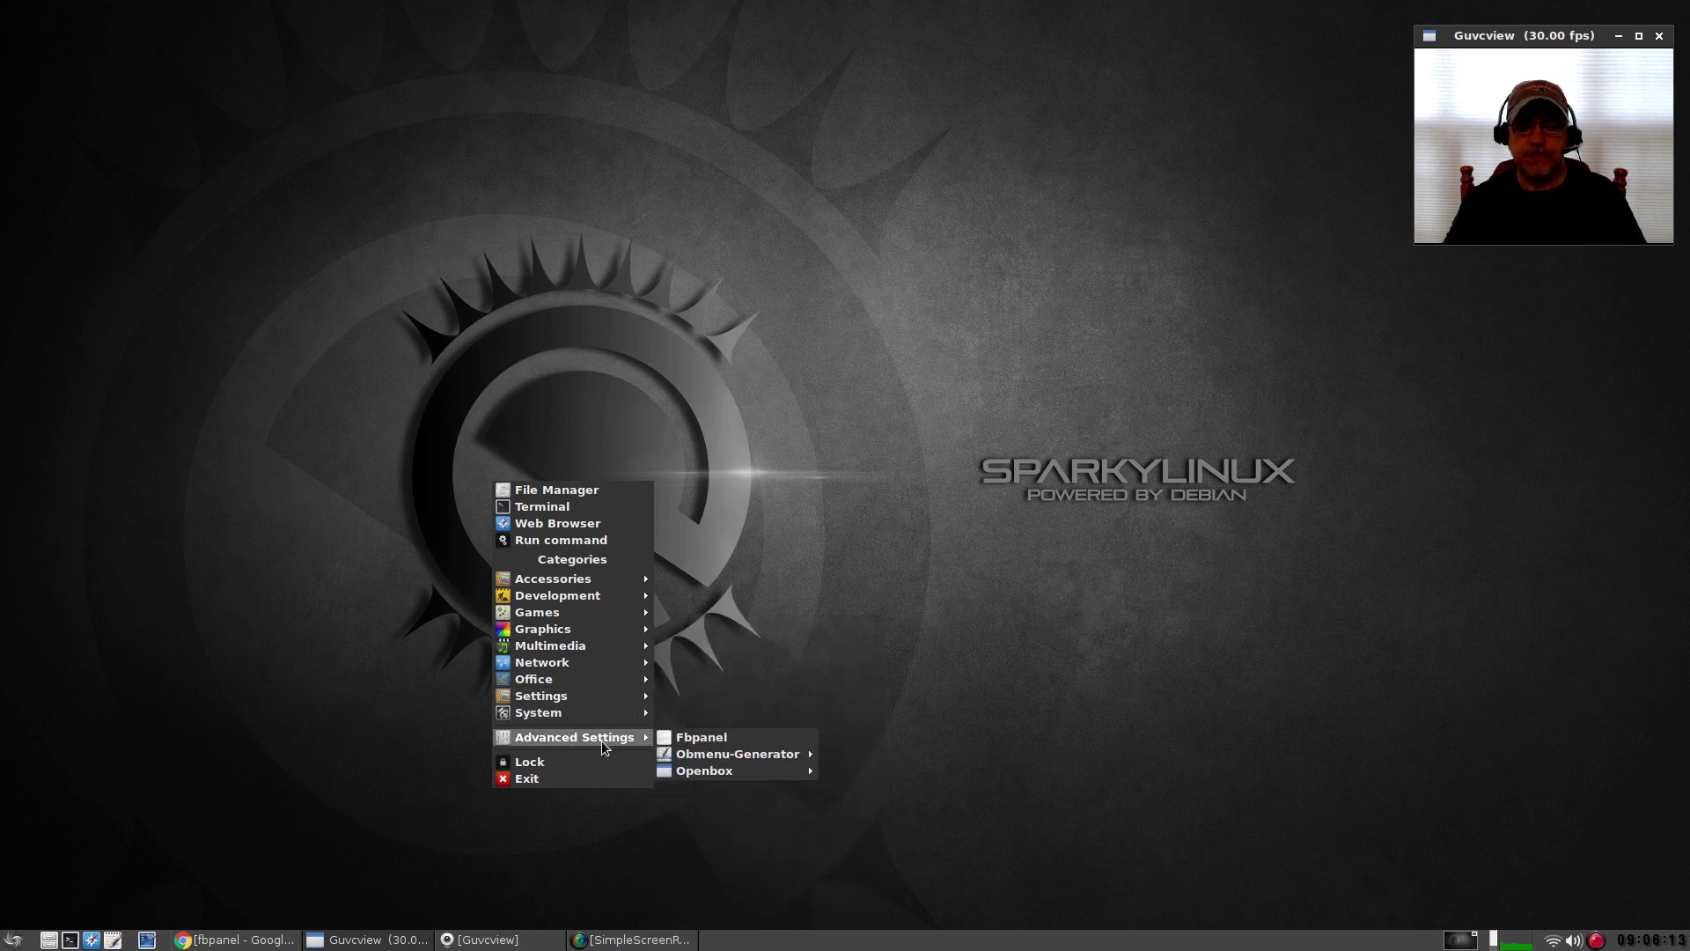
mouse_move(695, 762)
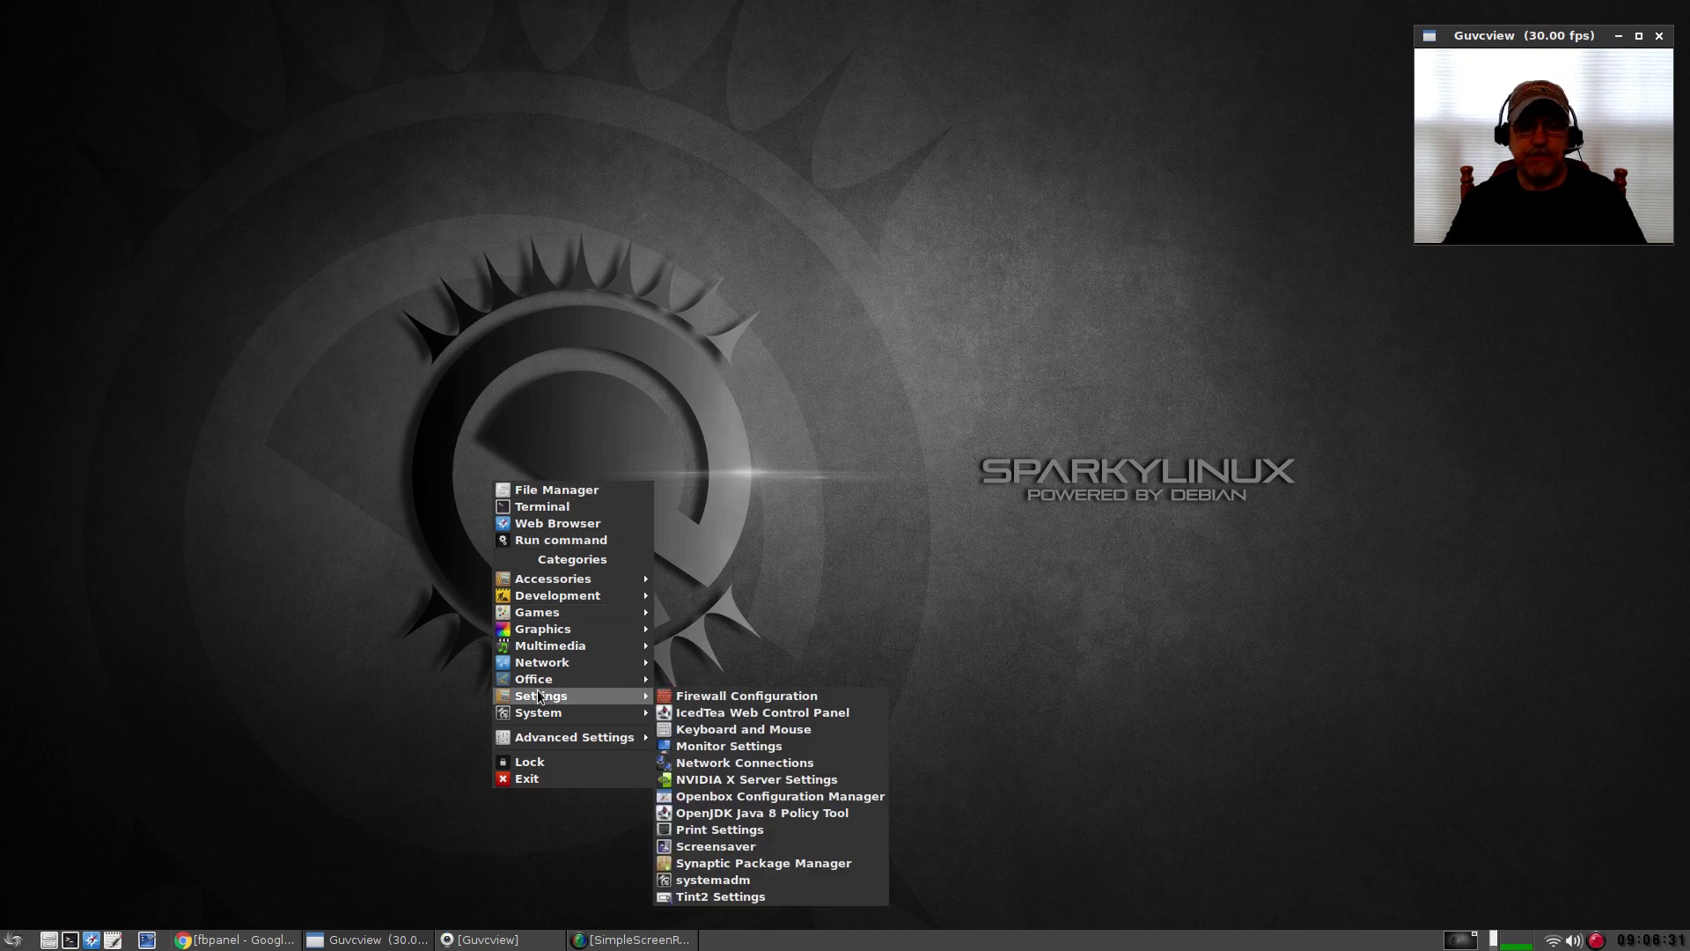
mouse_move(540, 630)
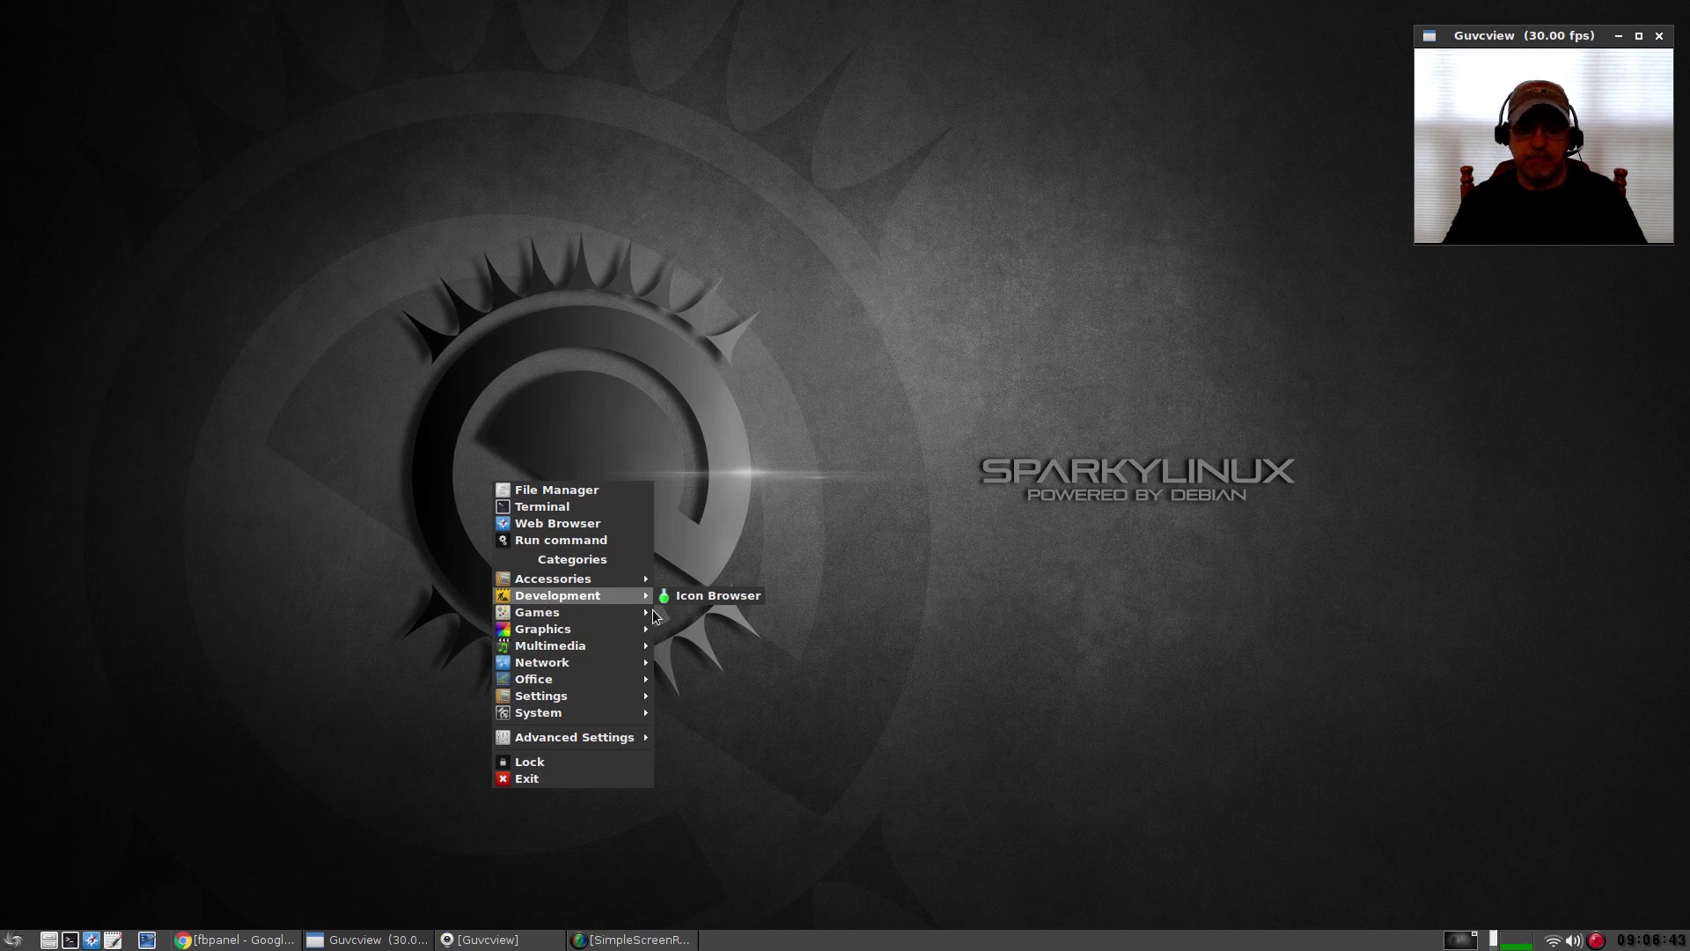
click(816, 648)
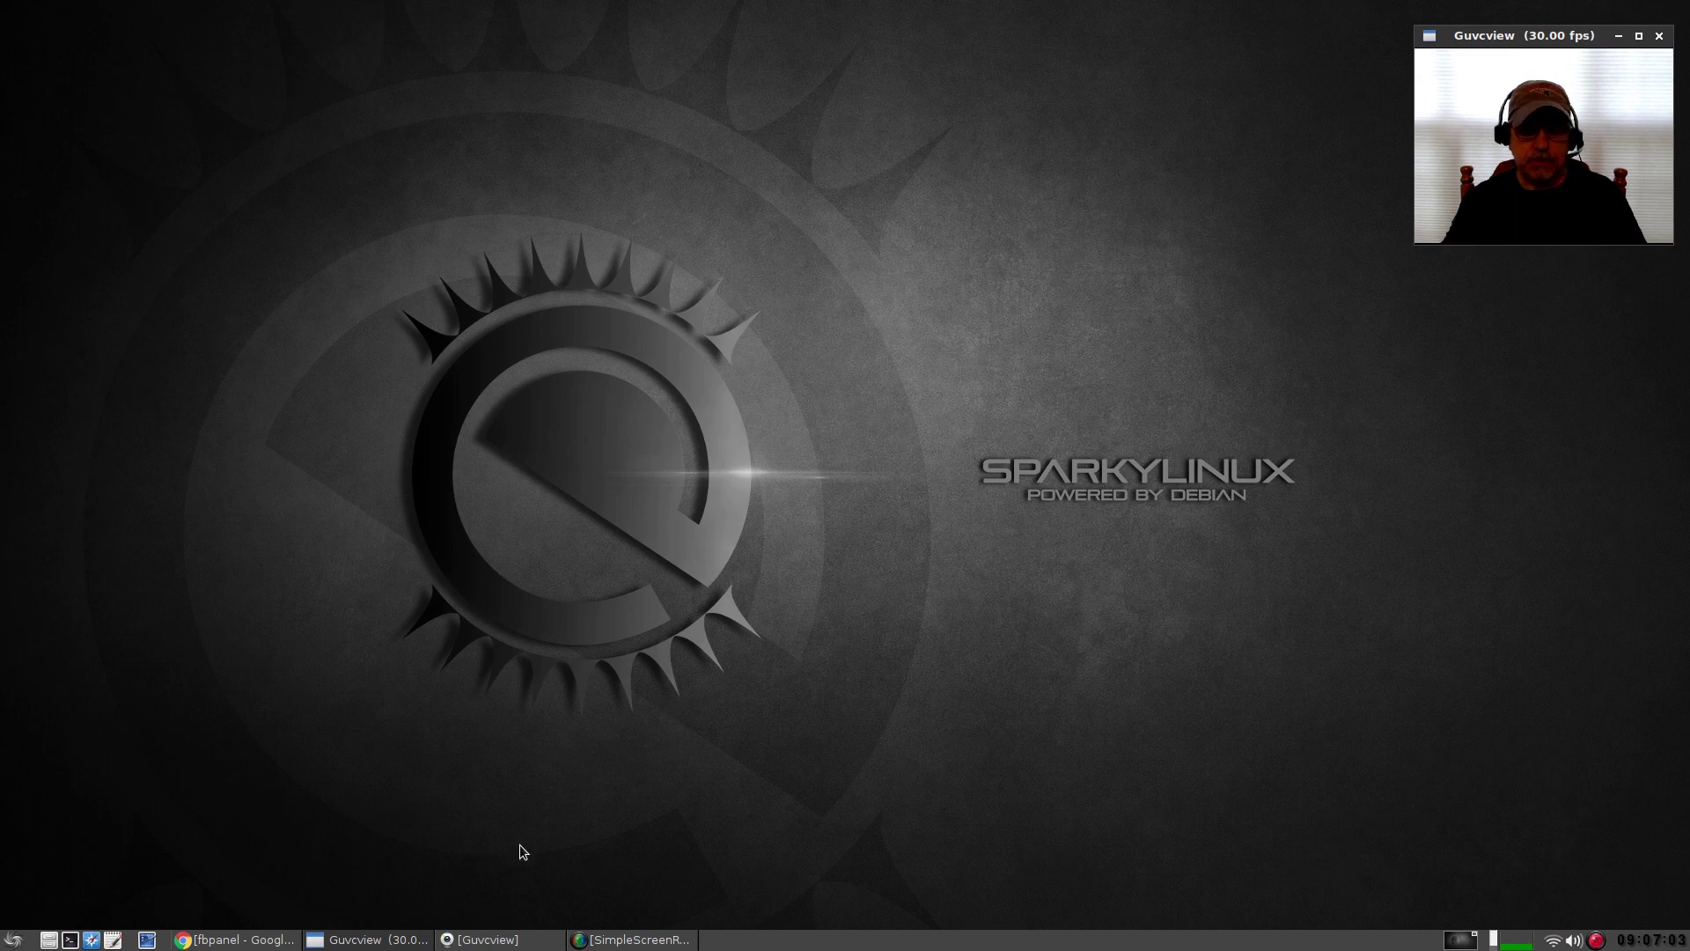
- Open the fbpanel application menu and expand System, listing APTus, Htop, Tint2 and Synaptic
click(16, 941)
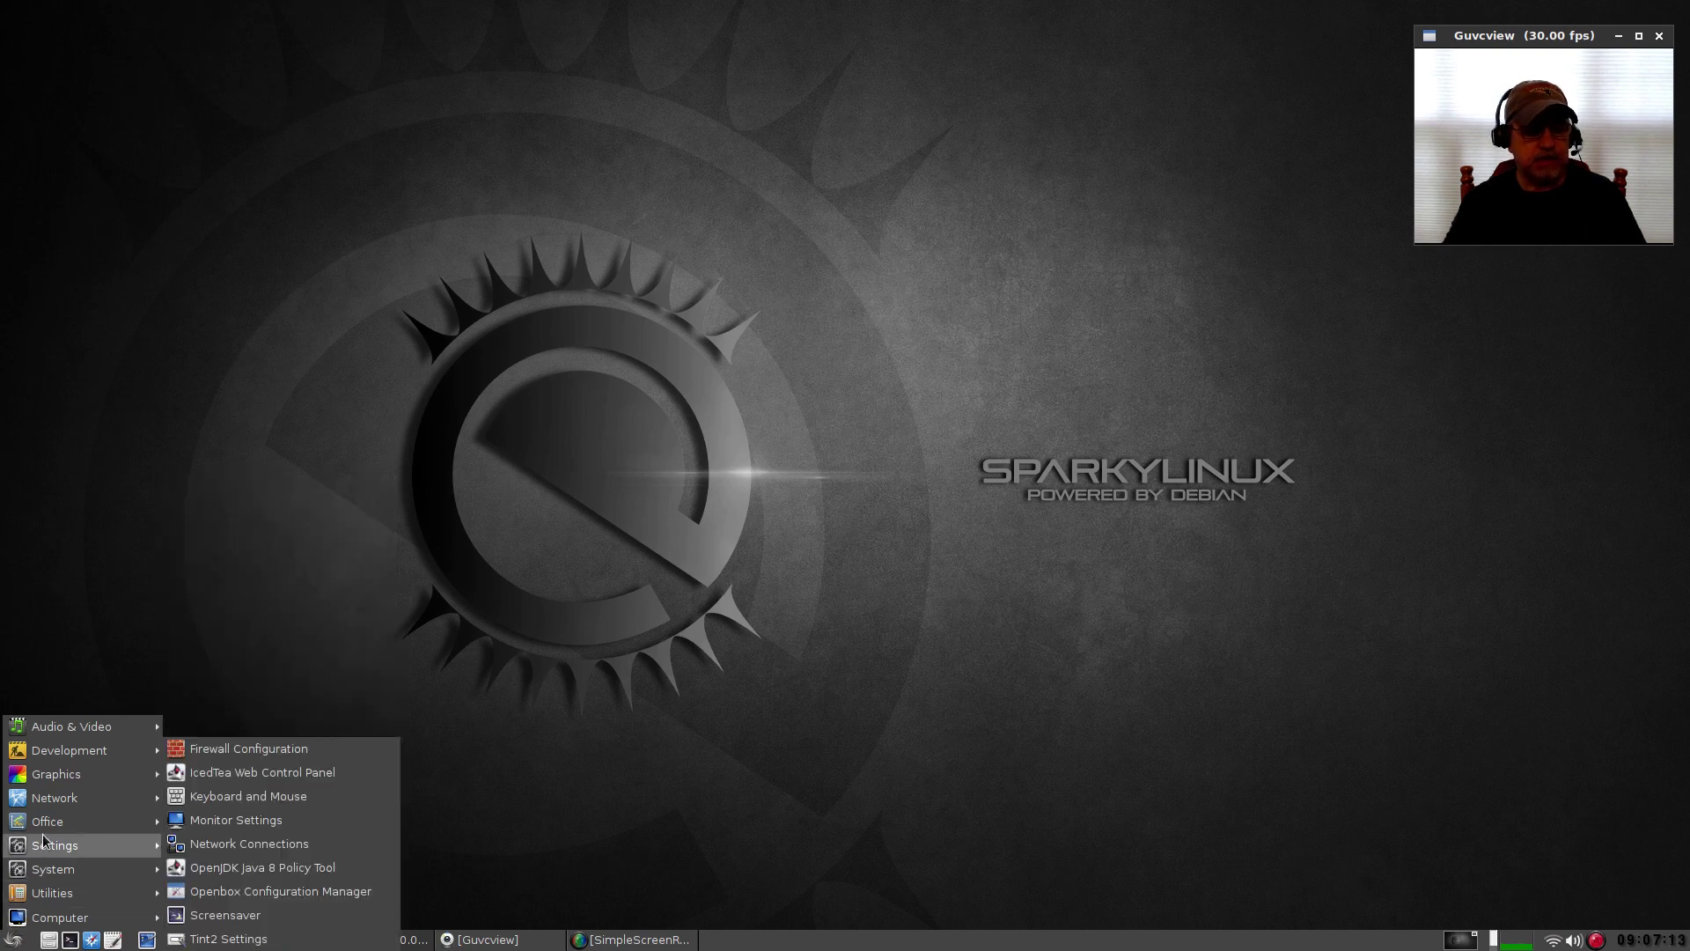
mouse_move(44, 801)
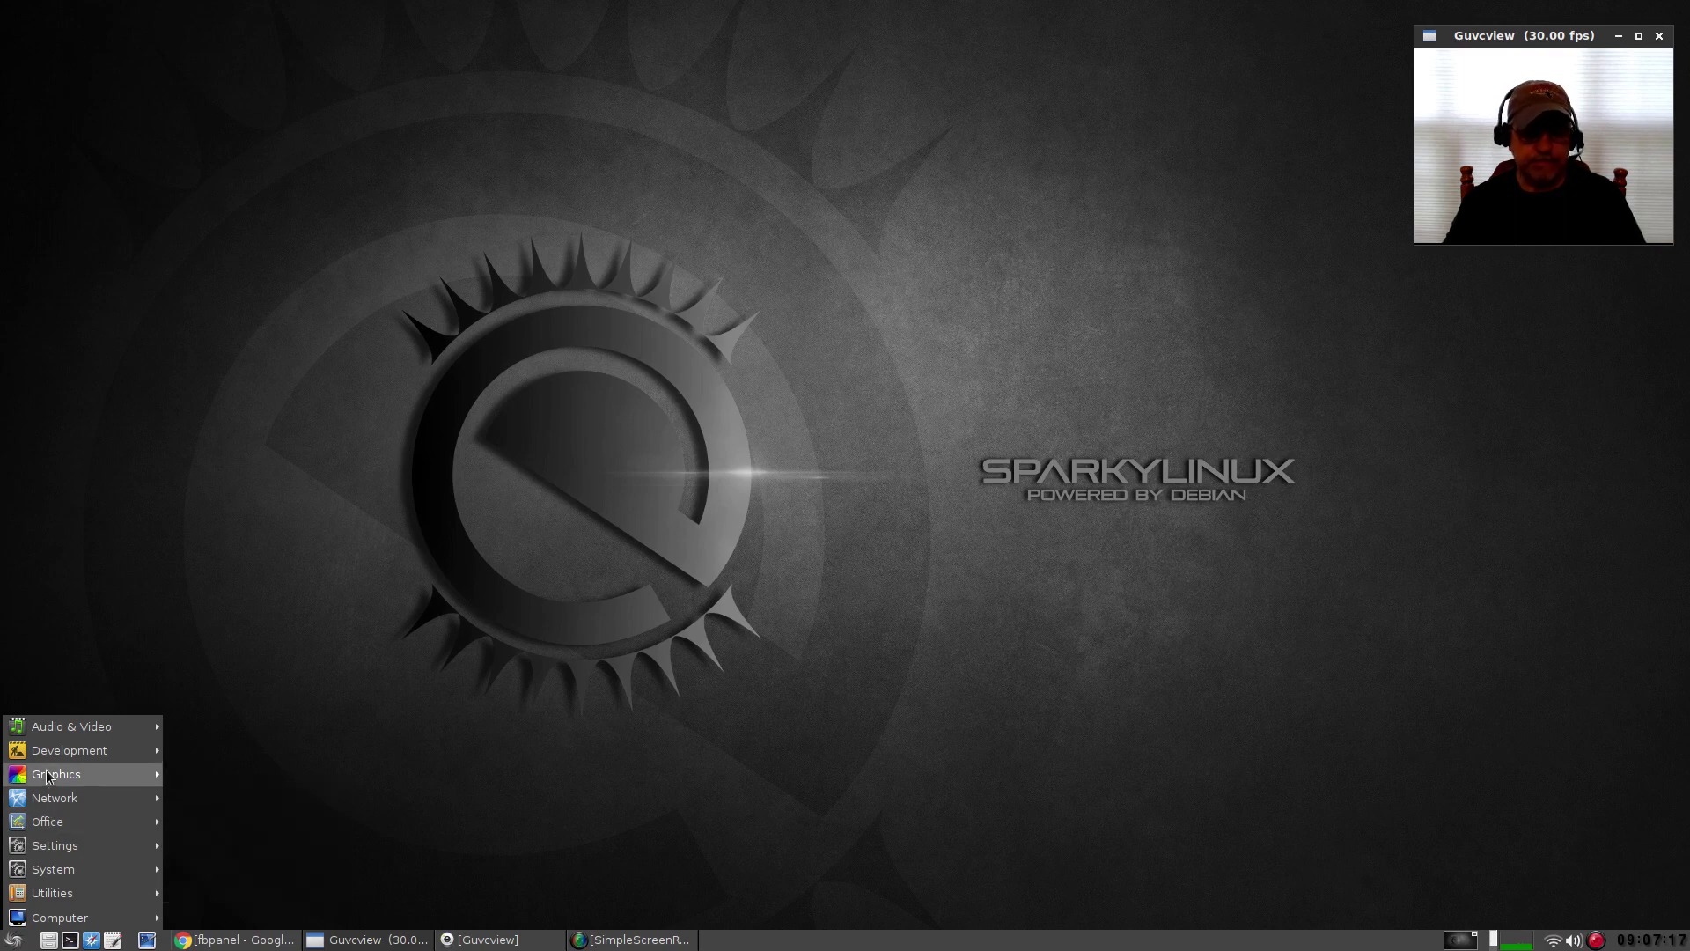
mouse_move(106, 727)
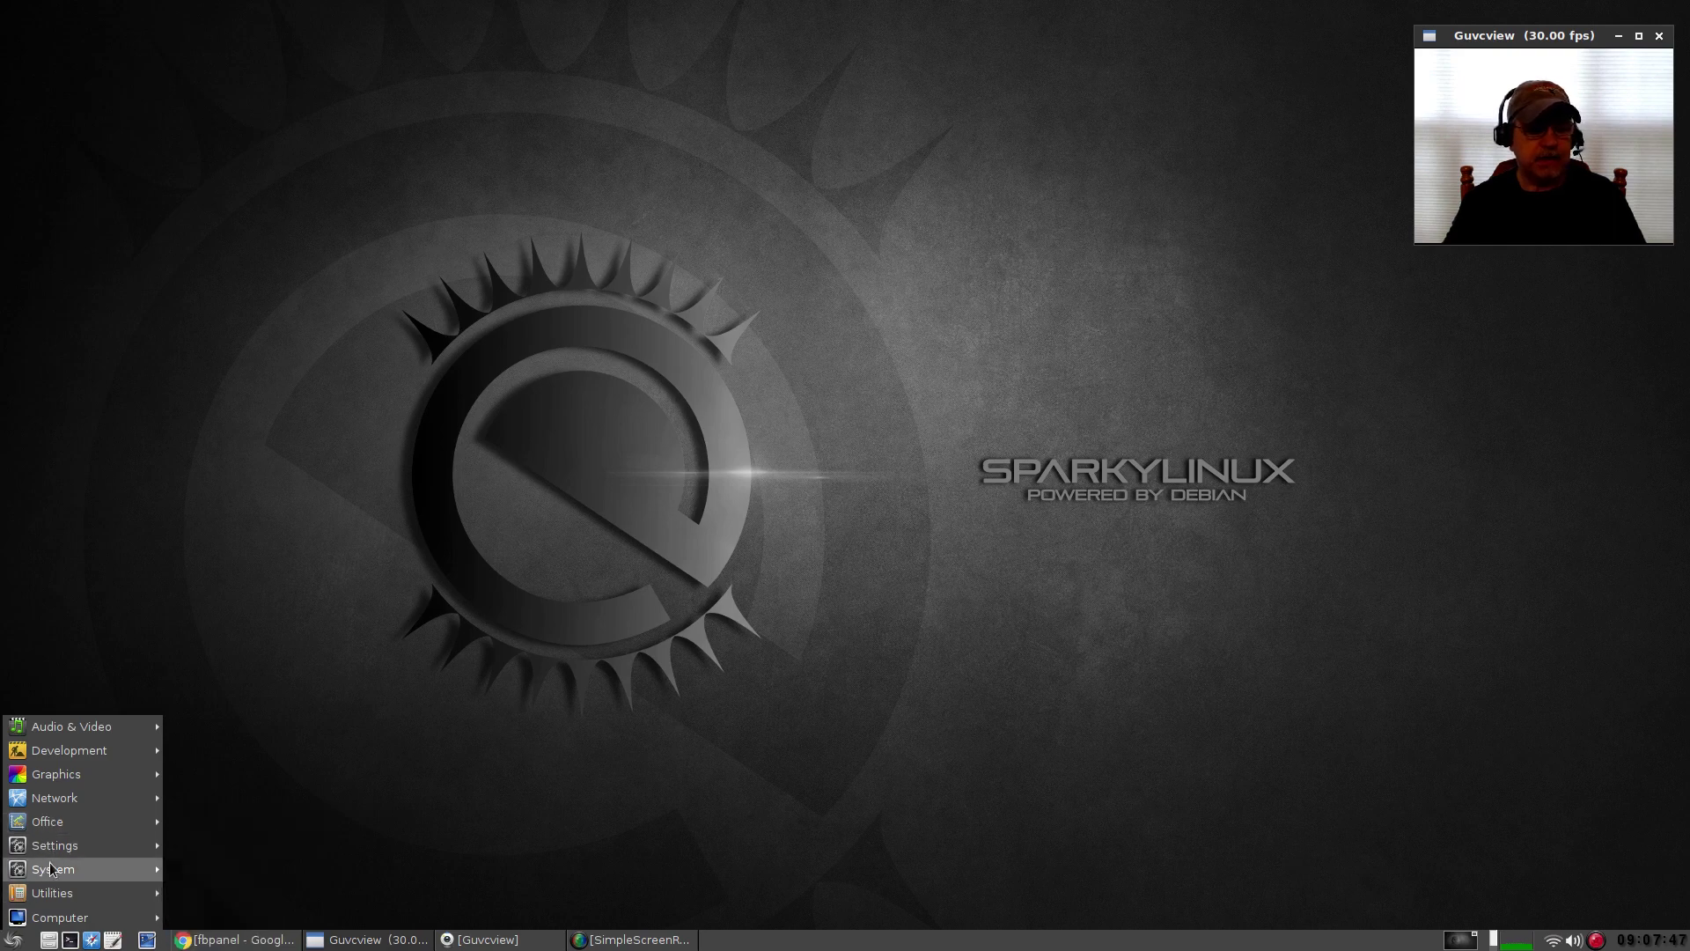
mouse_move(51, 868)
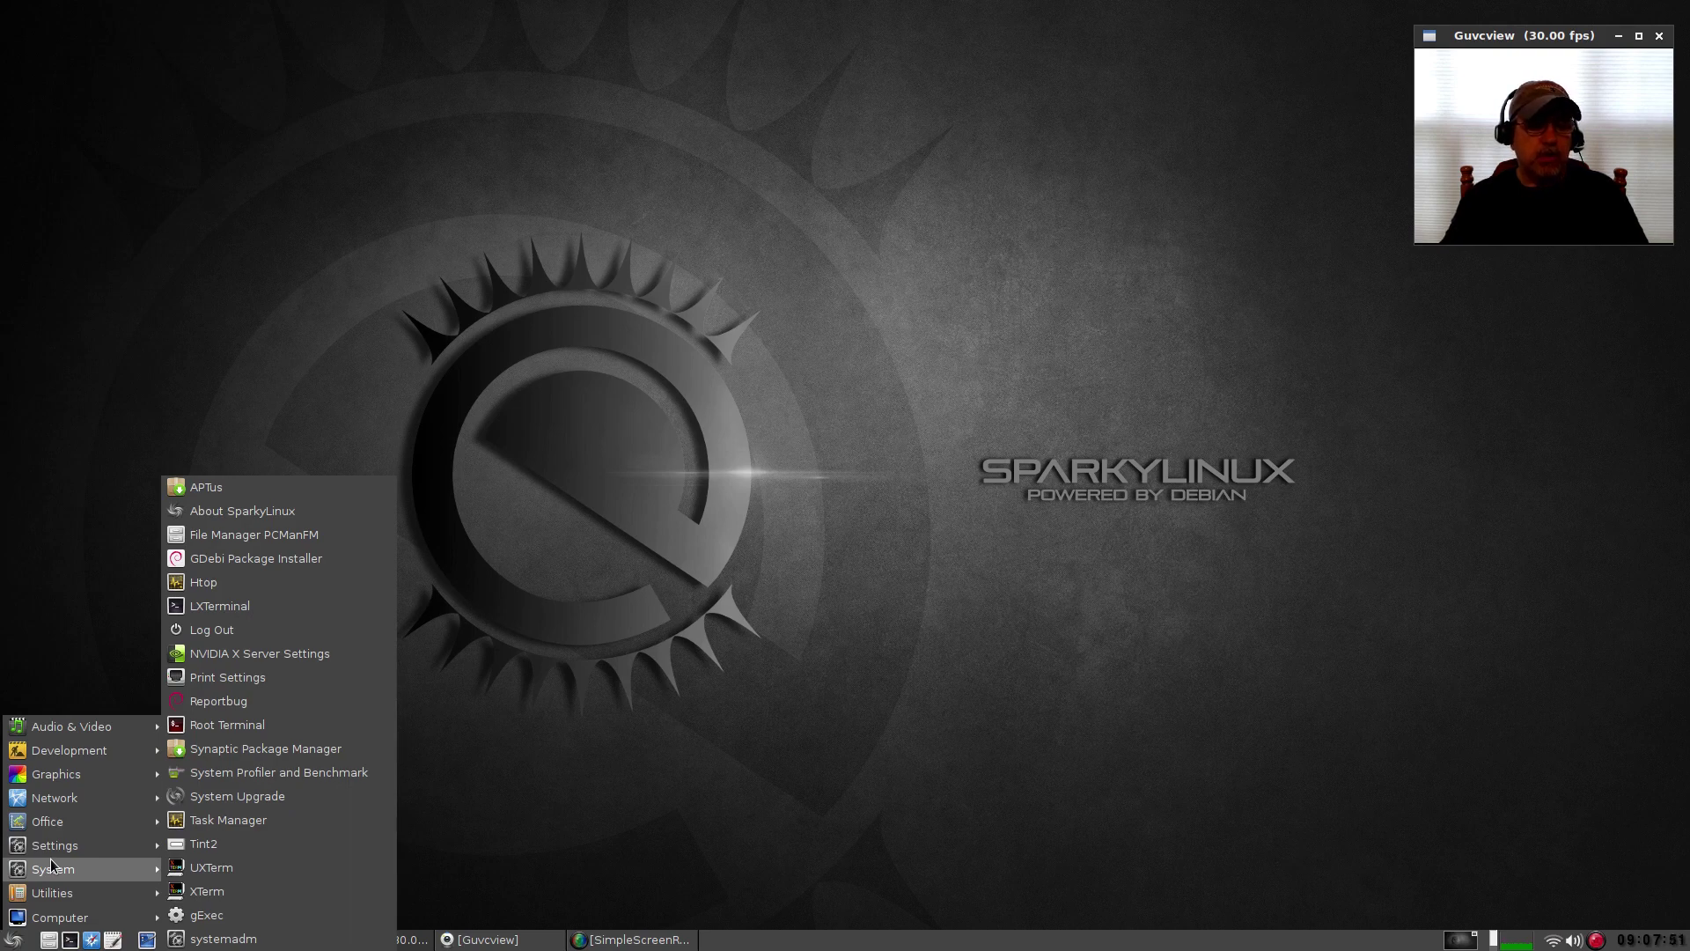
- Launch APTus from the System submenu, authenticating with the administrator password
click(206, 490)
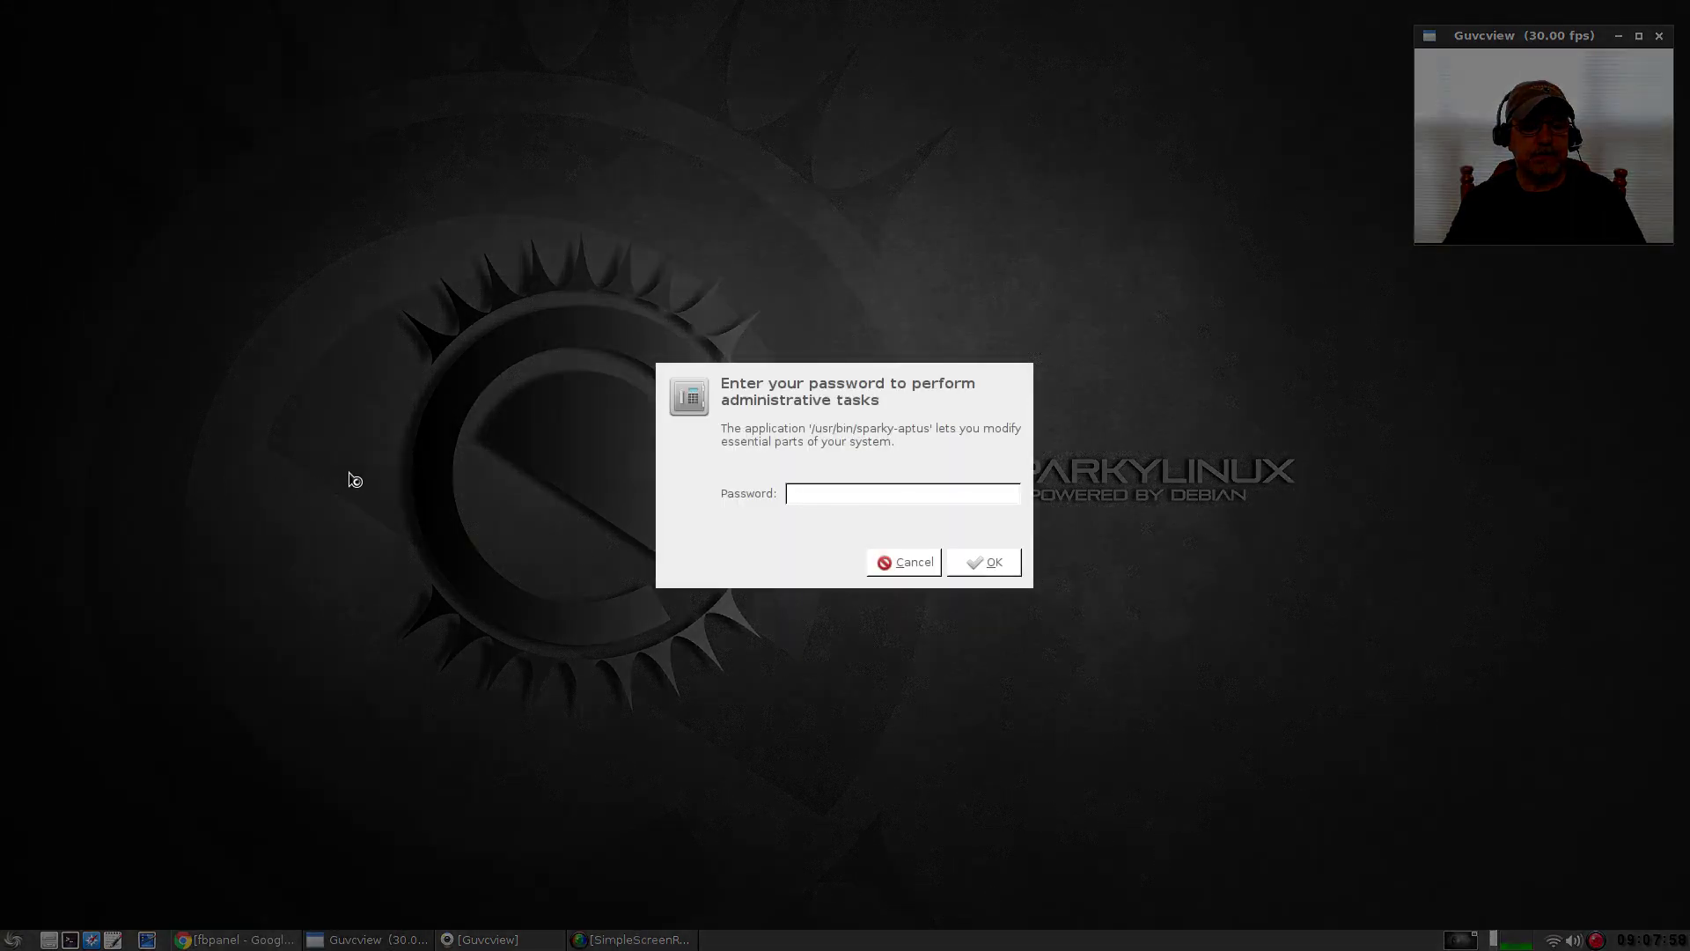
text(******)
key(Return)
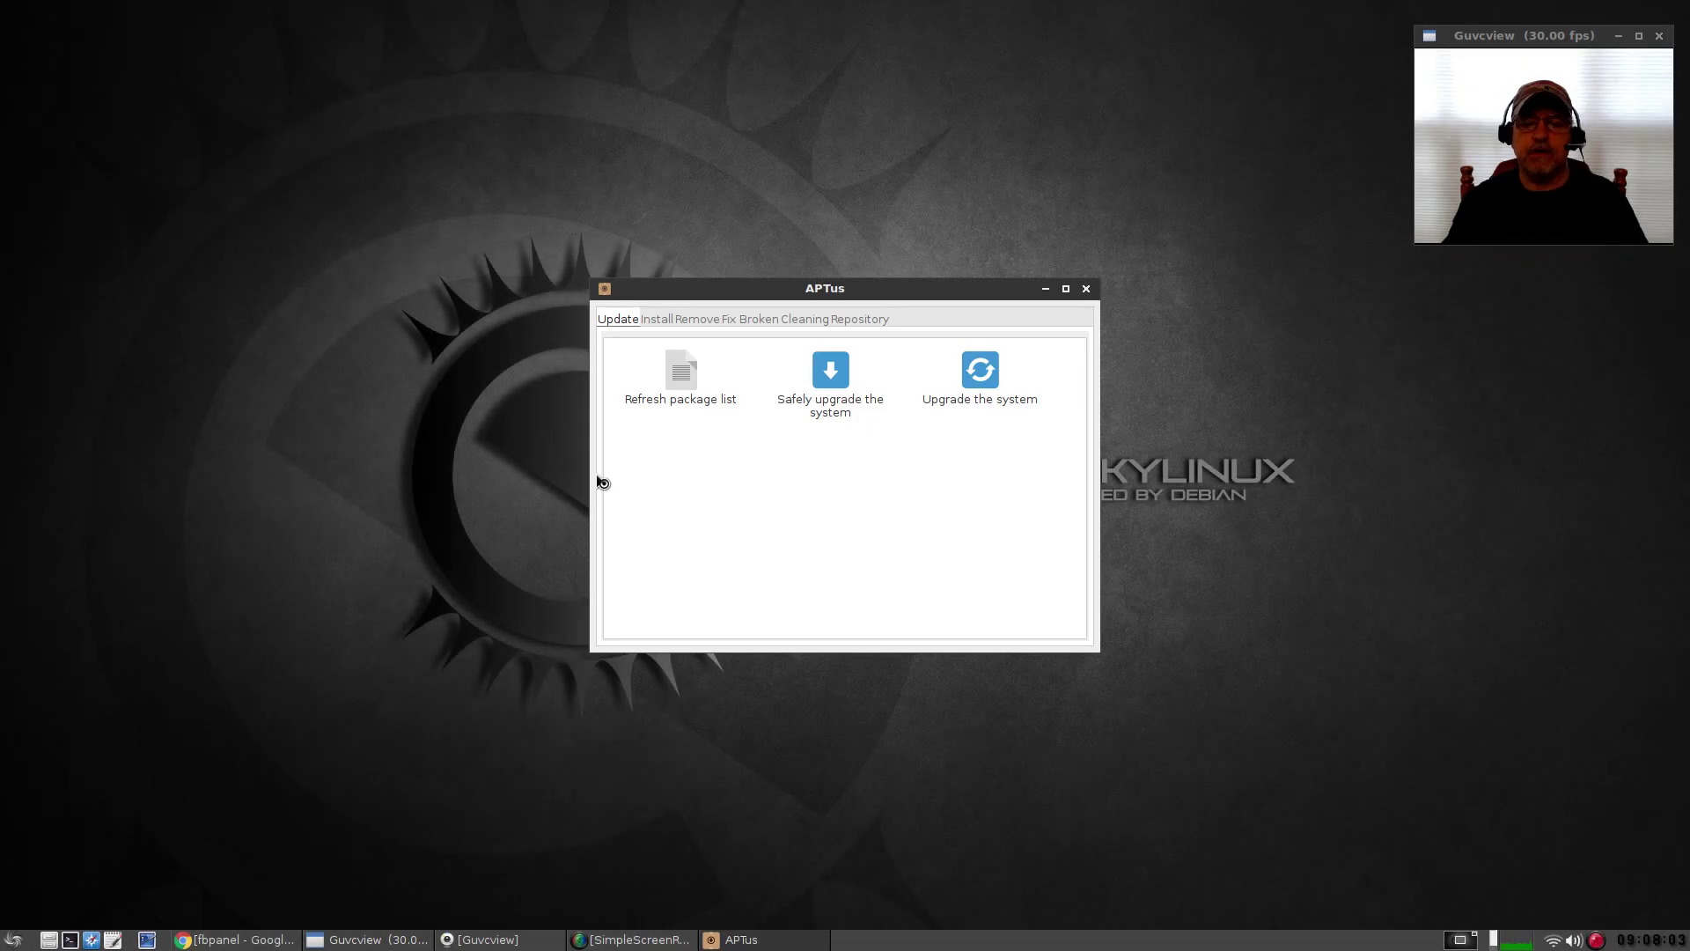
- Move the APTus window further left and show its Install tab
drag(733, 287, 604, 313)
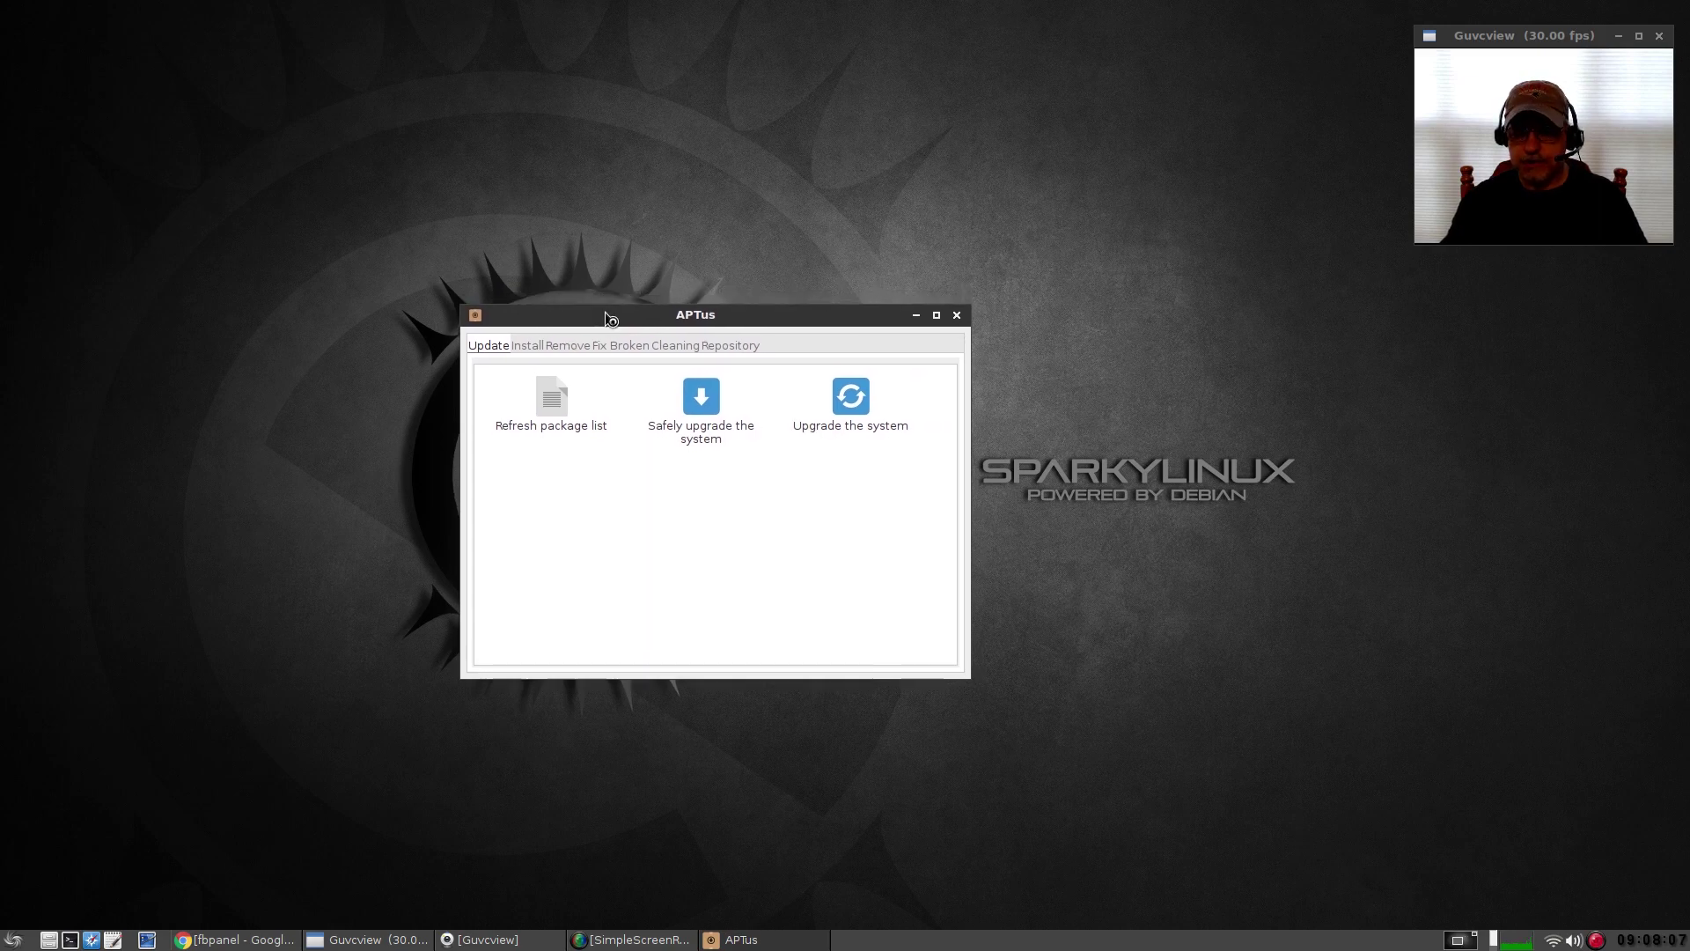
click(553, 392)
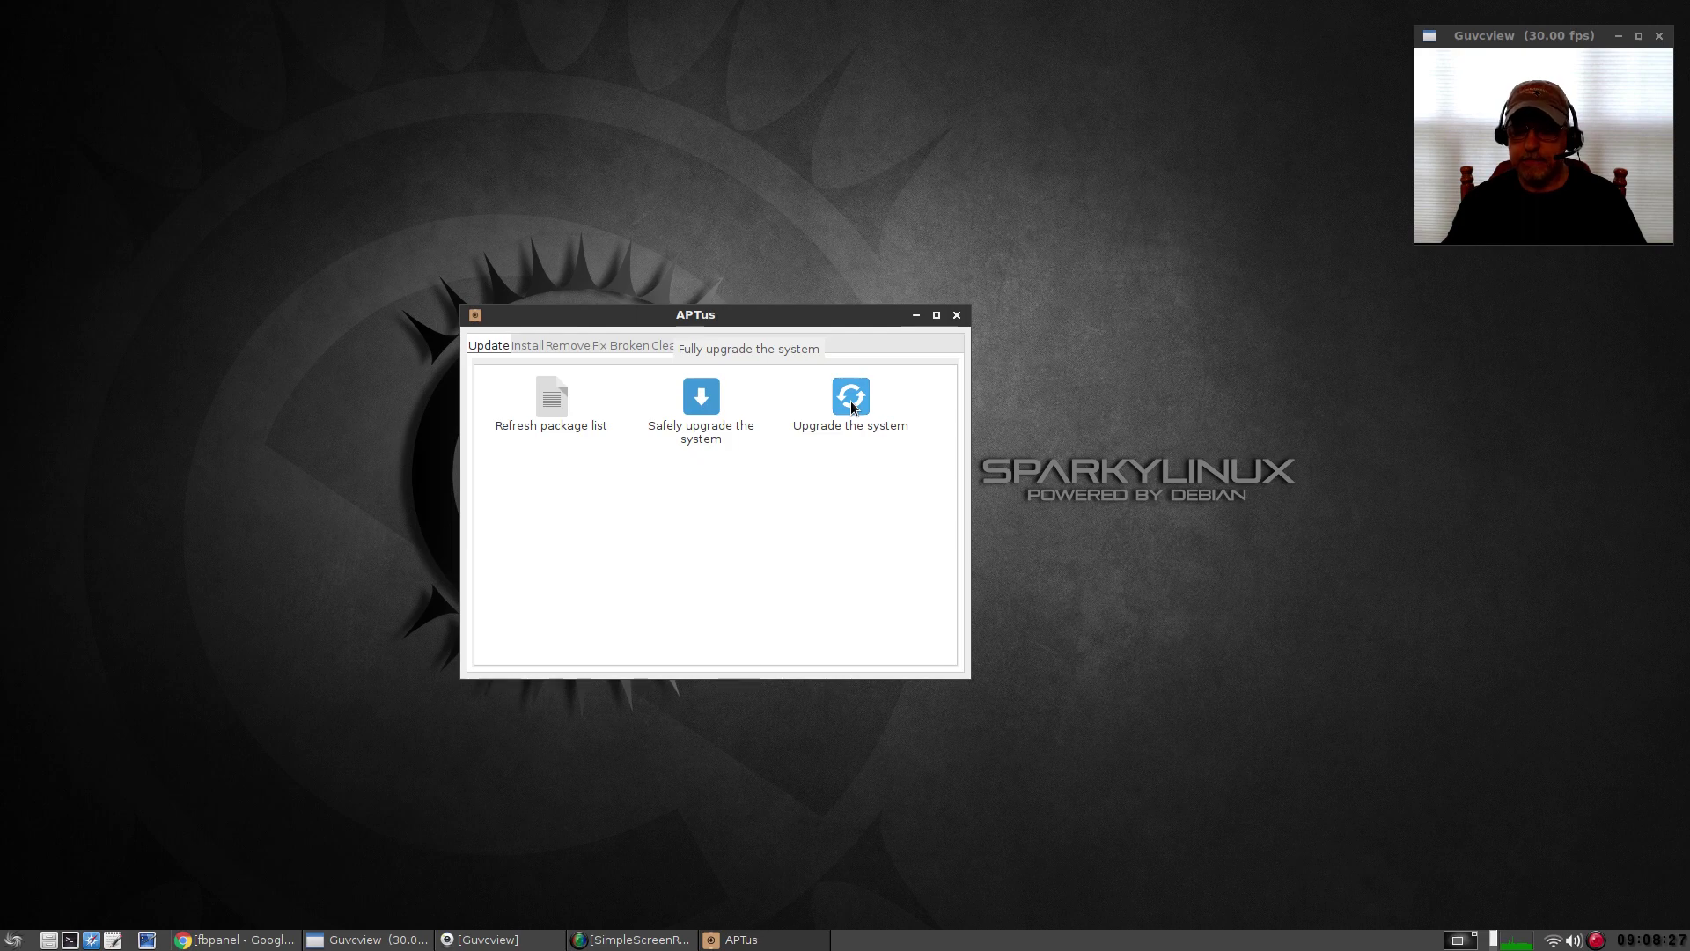
click(529, 346)
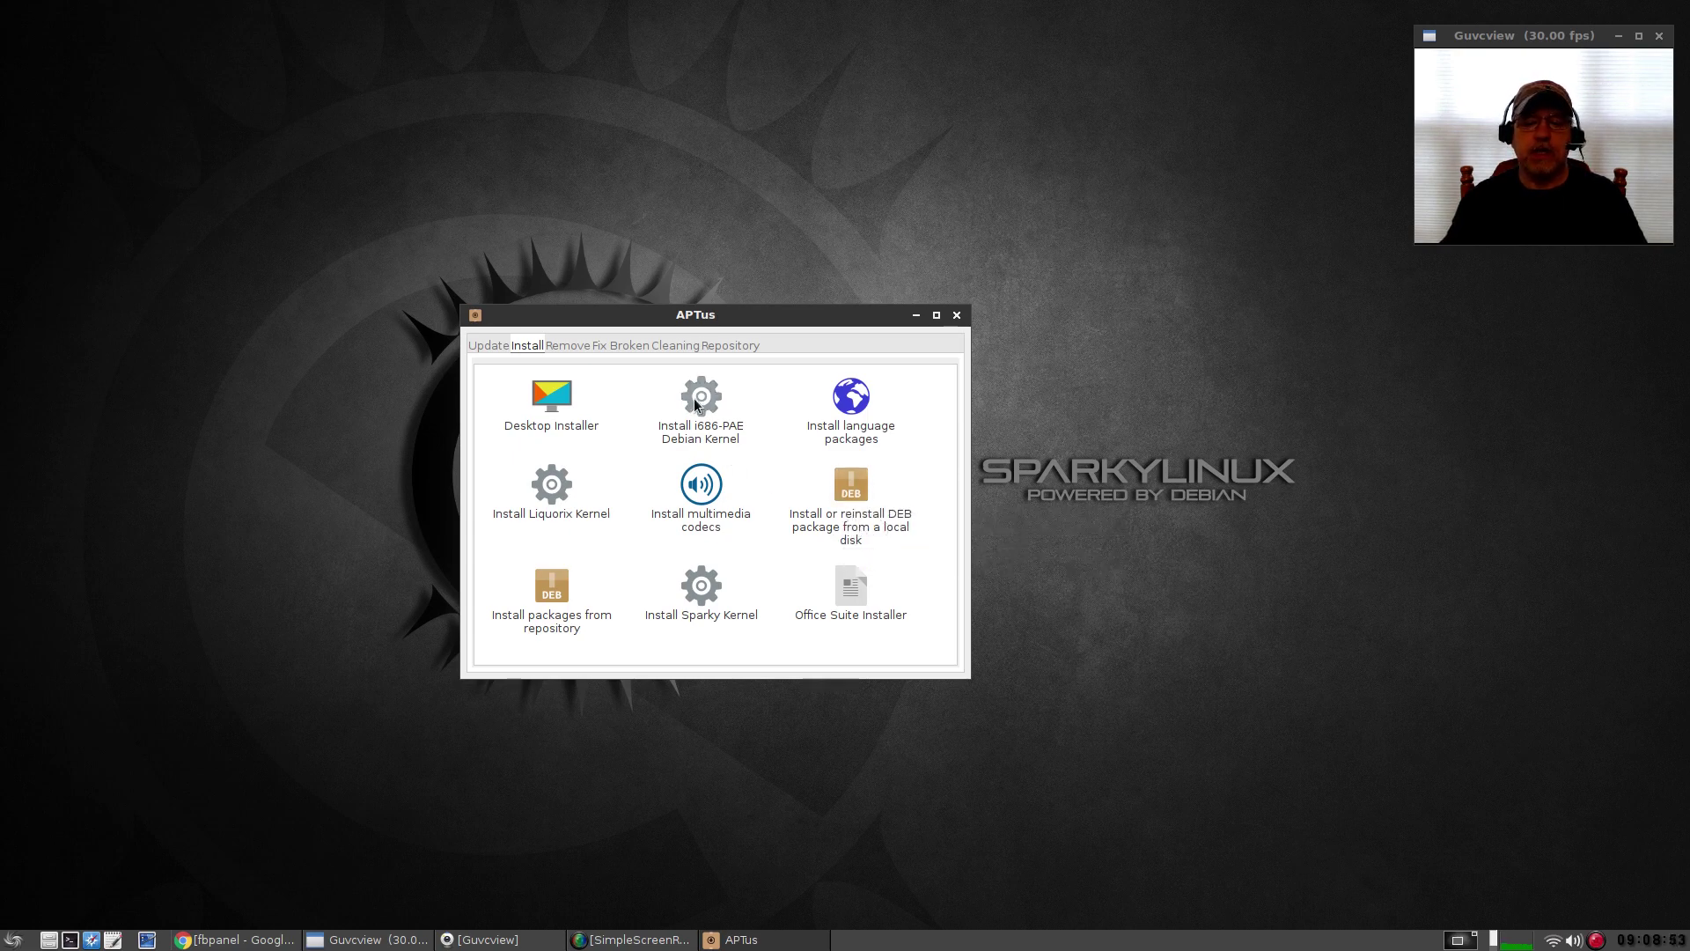
- Open and enlarge the Desktop Installer to view its desktops, close it, then show the Remove tab
click(551, 401)
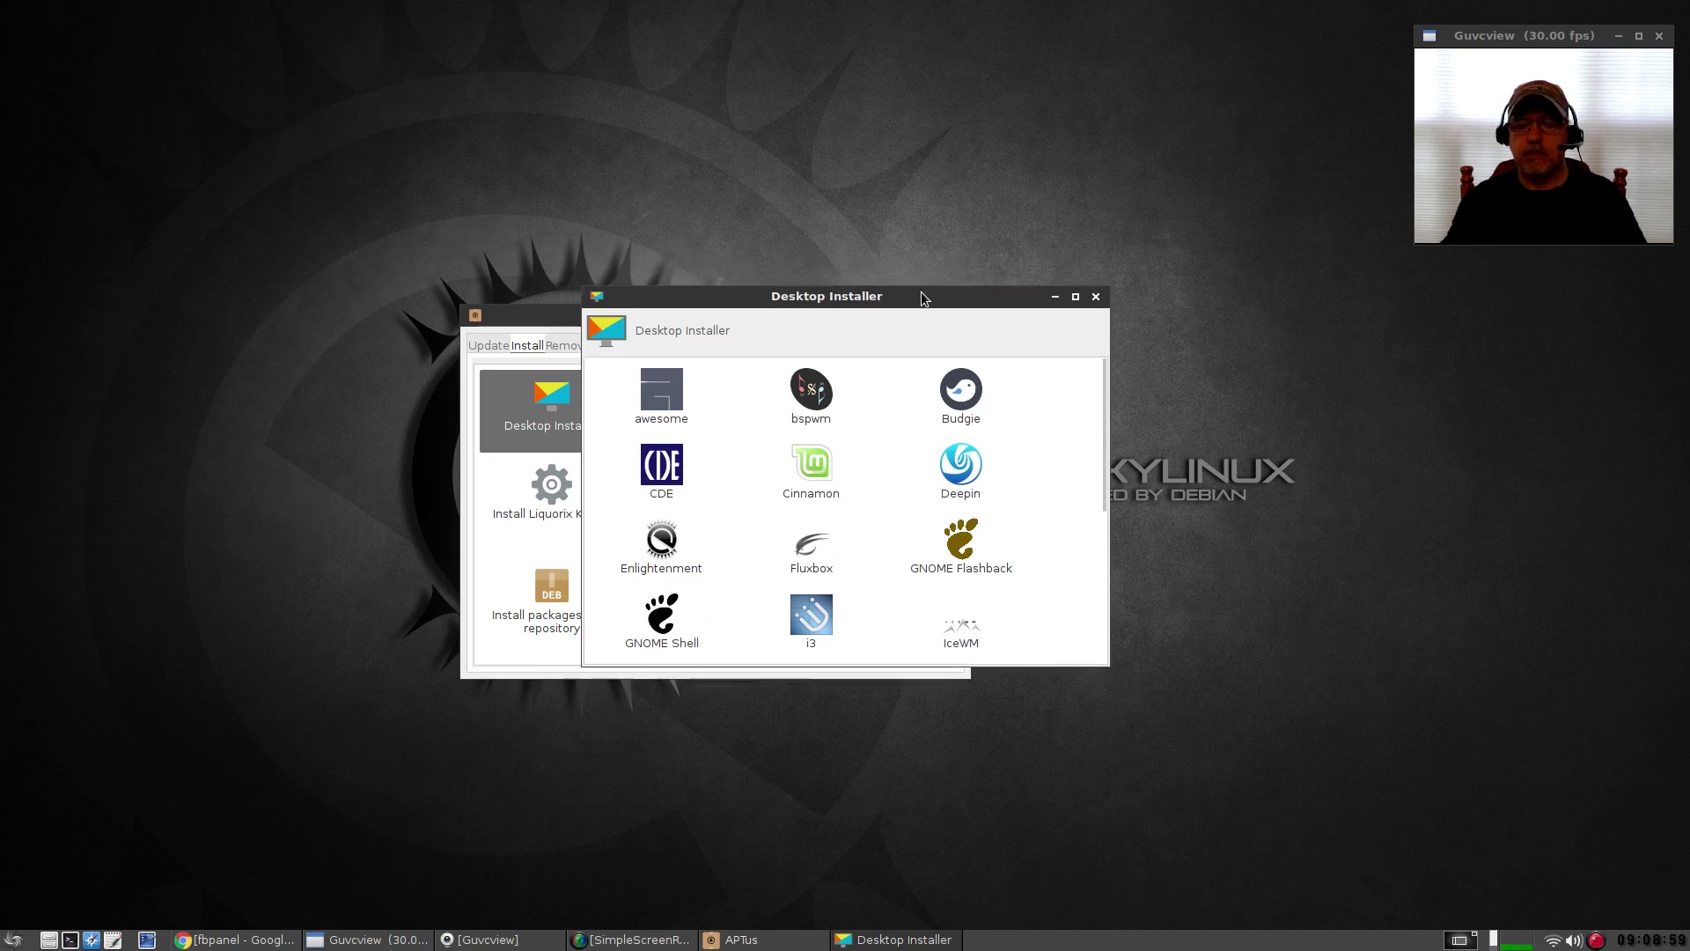
drag(910, 287, 909, 22)
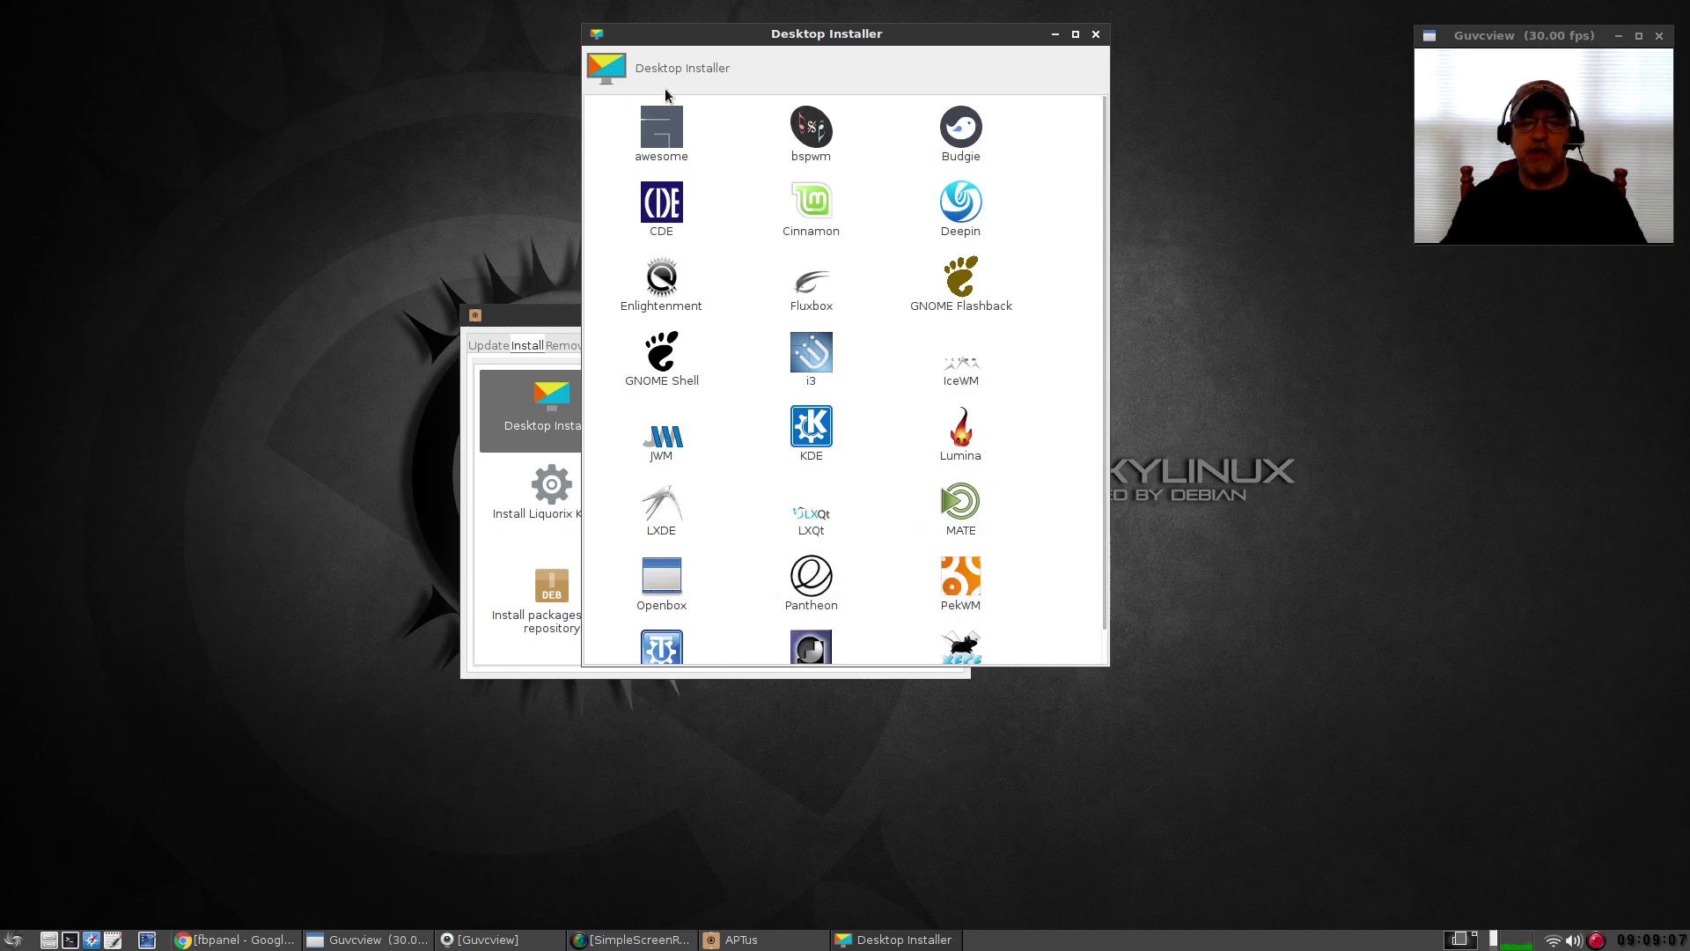
click(1096, 35)
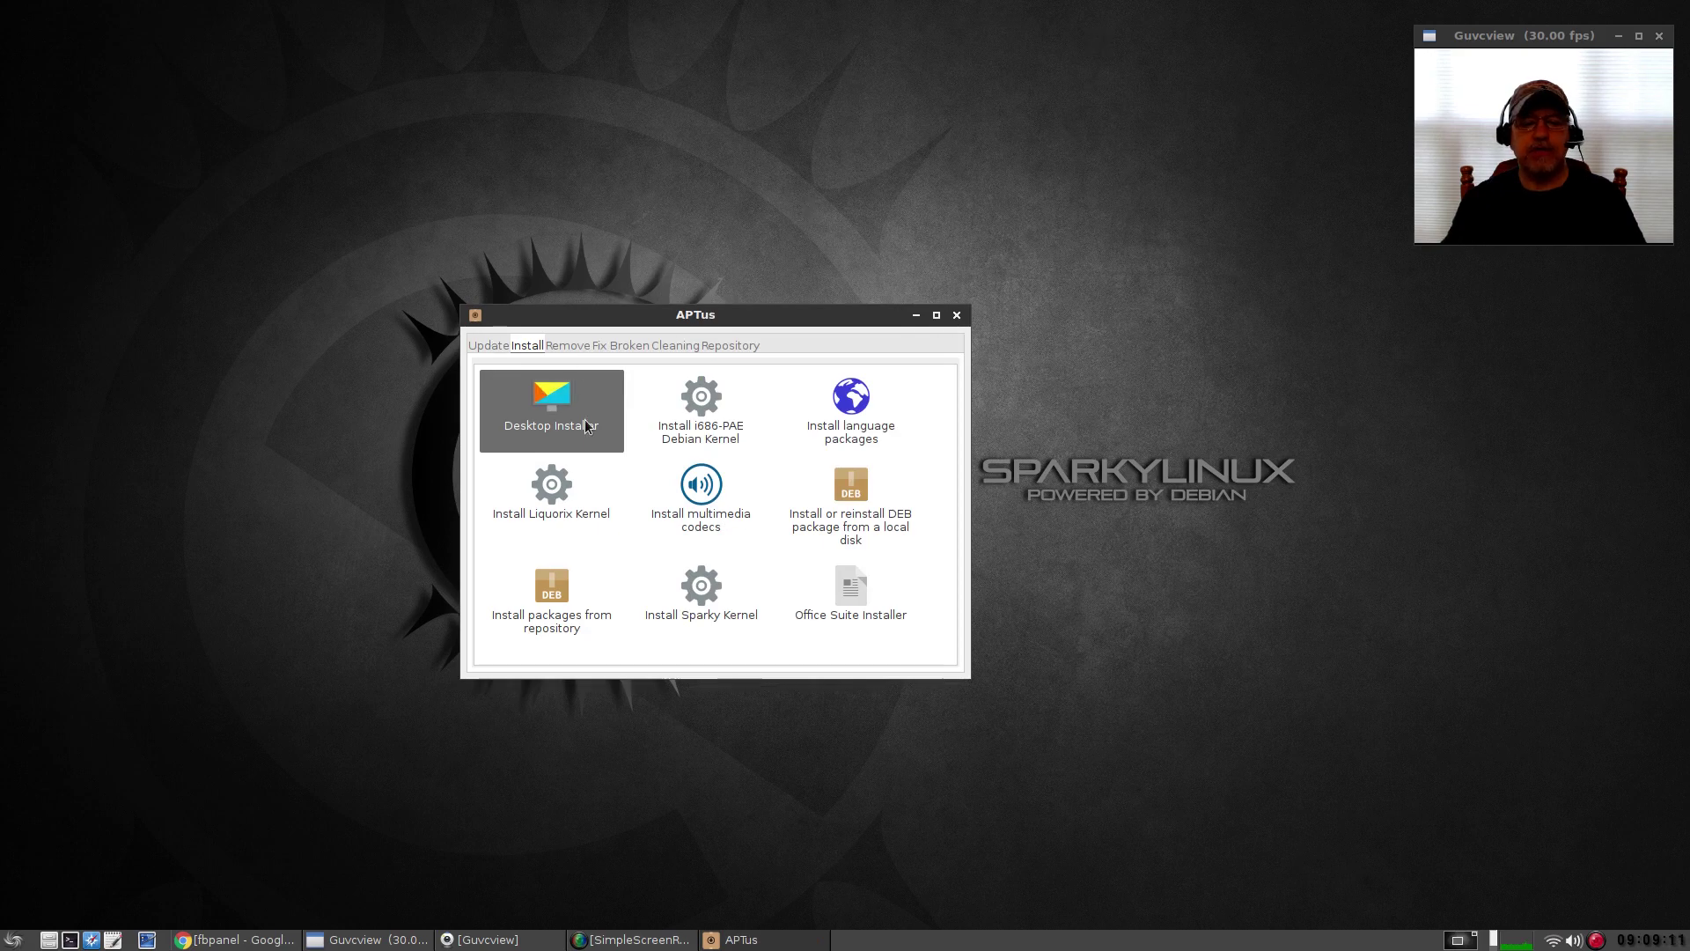
click(573, 343)
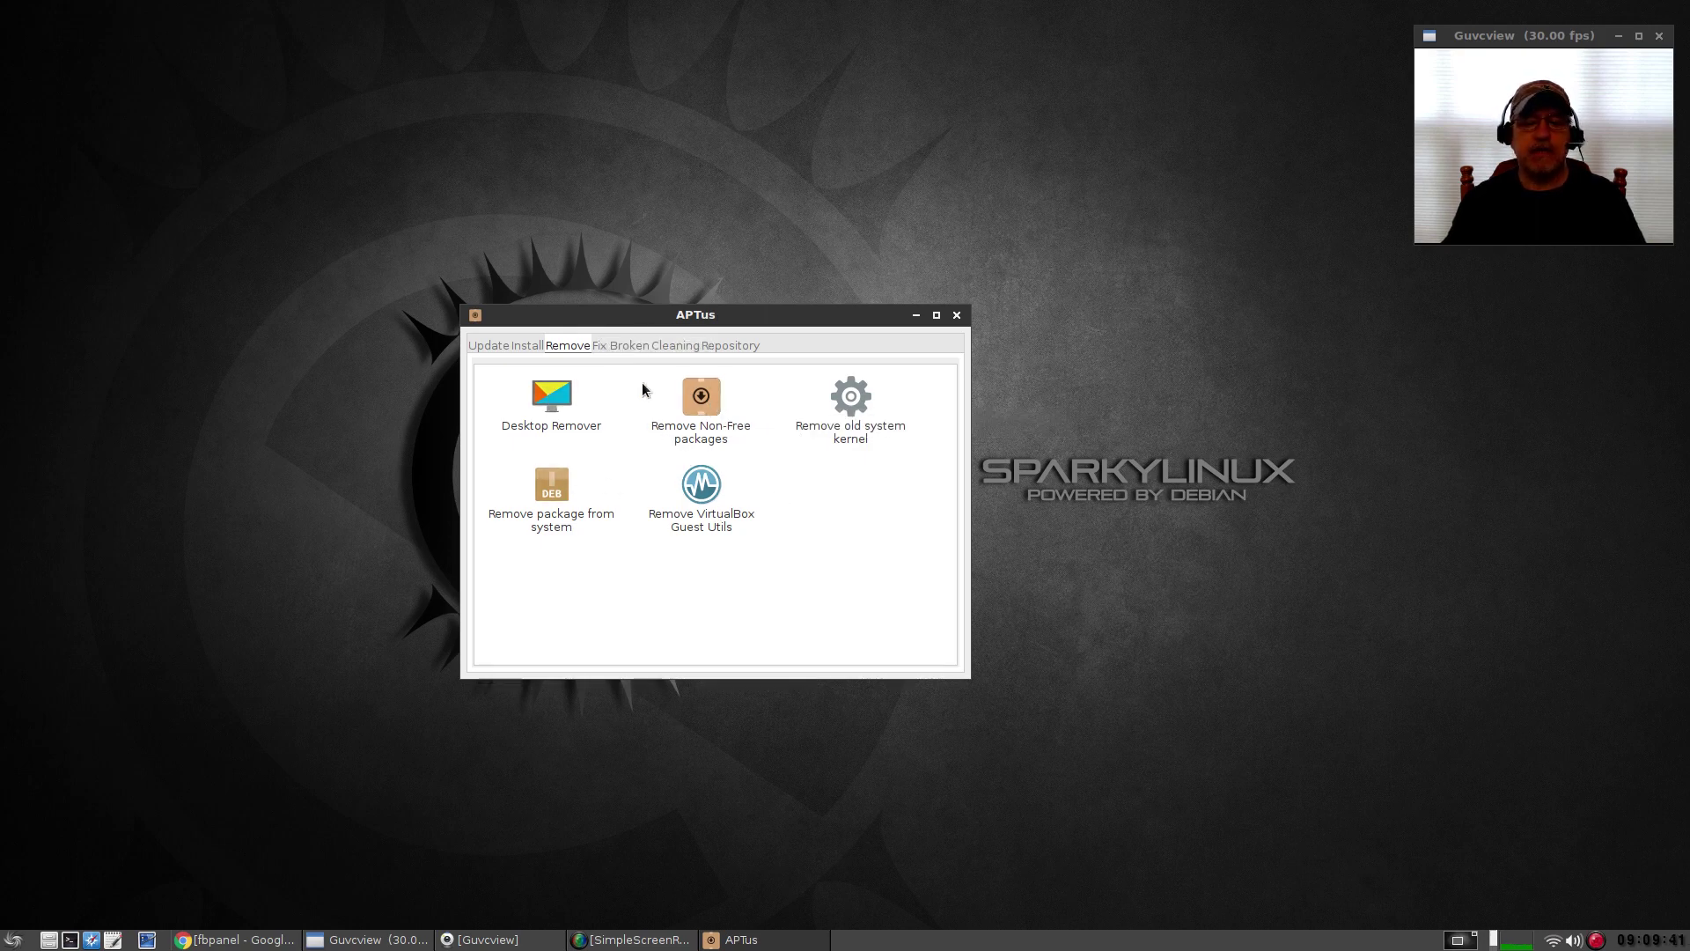
- Step through the Fix Broken, Cleaning and Repository tabs, then close APTus
click(630, 347)
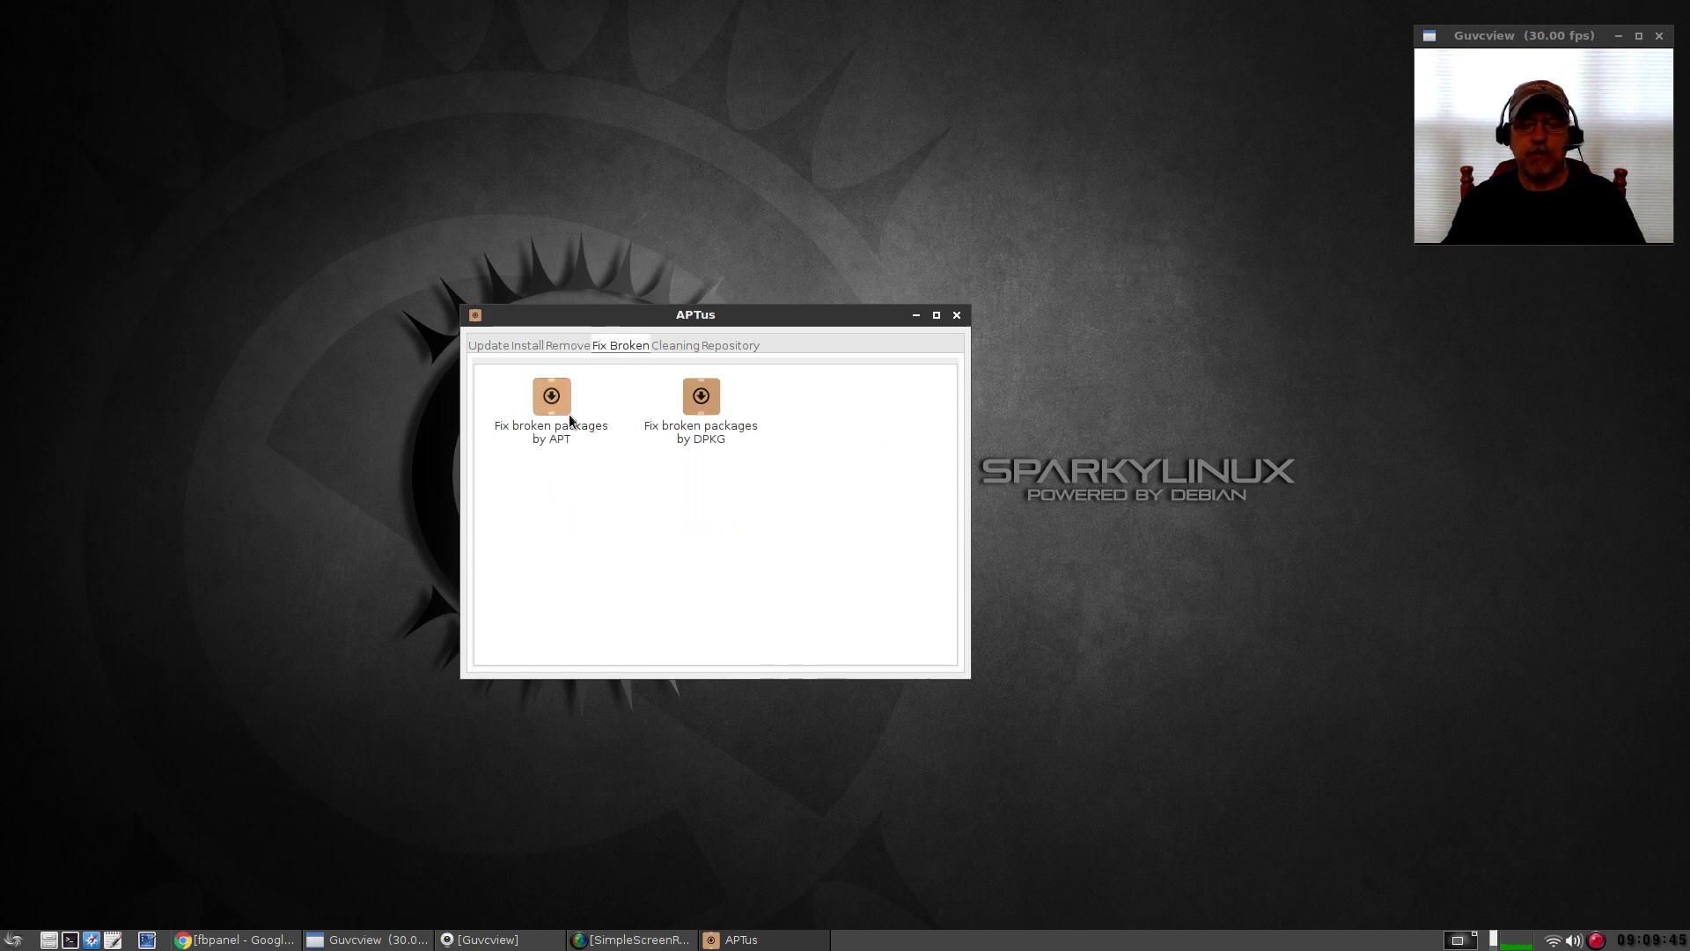
click(671, 345)
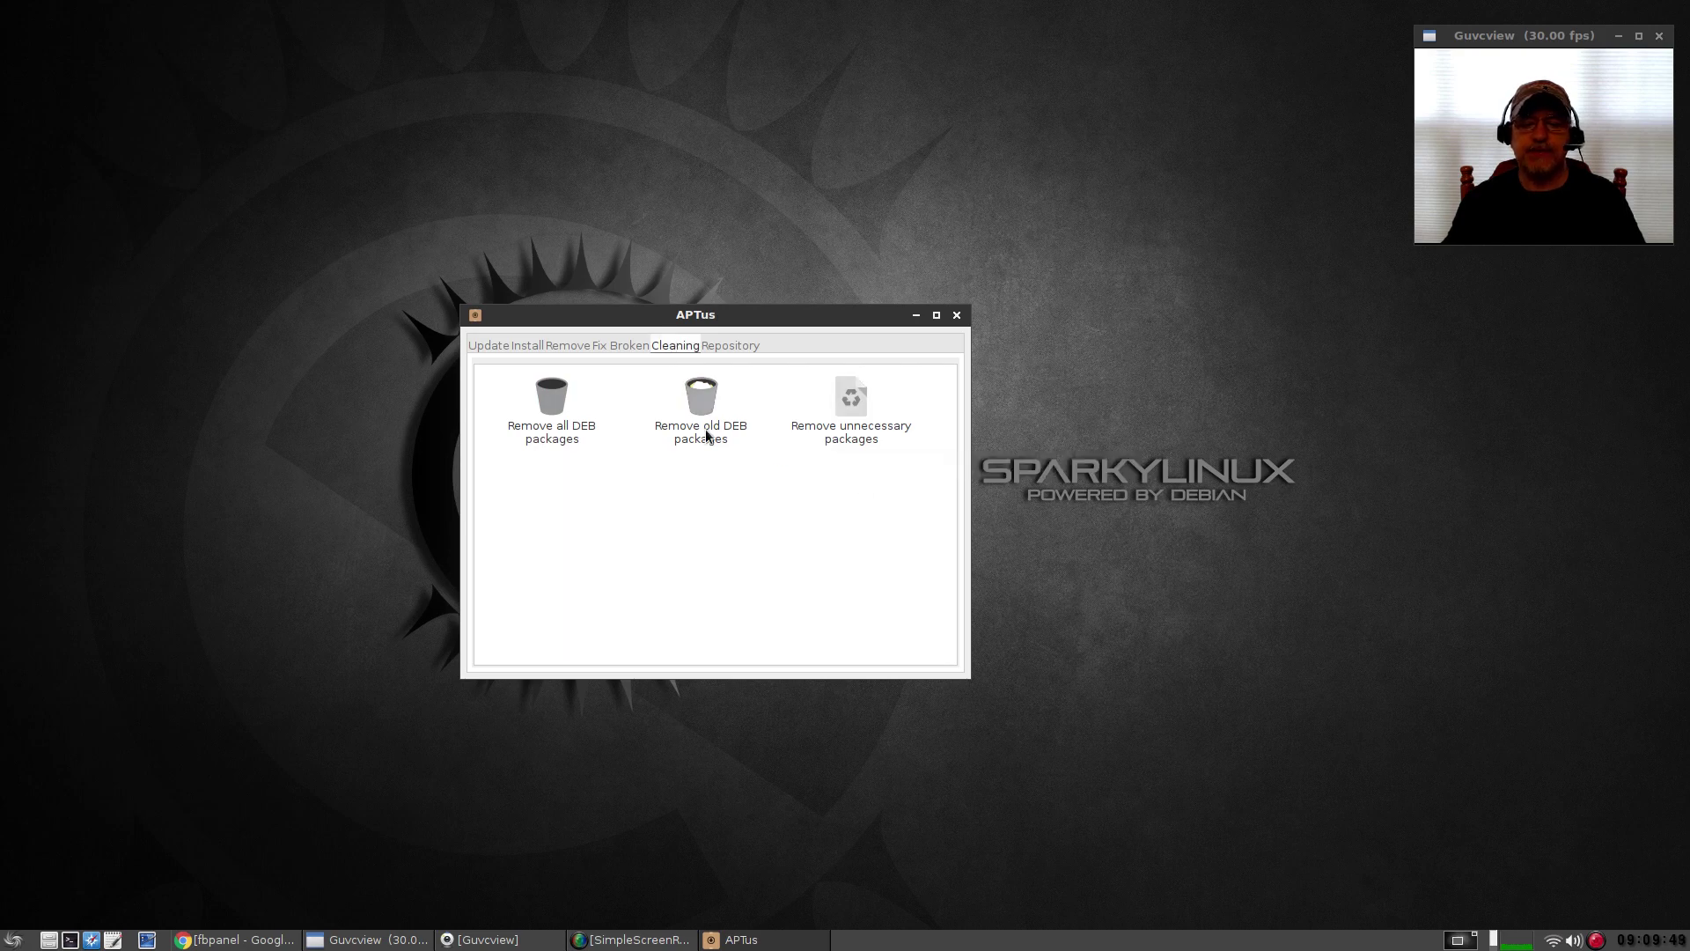
click(730, 345)
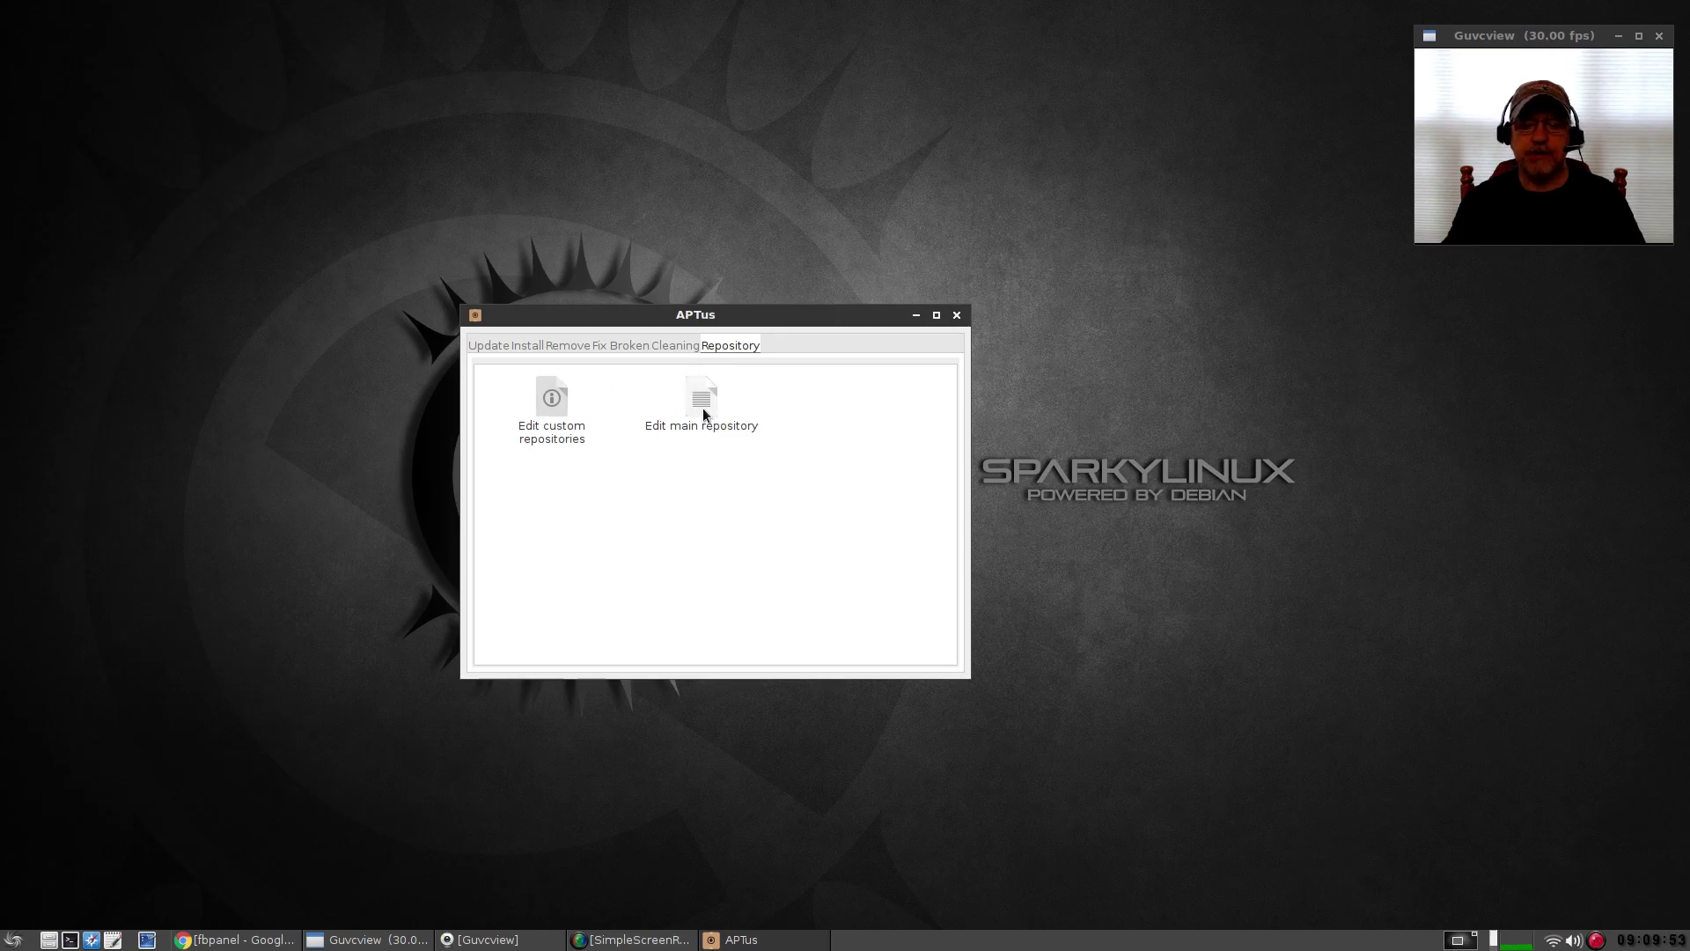
click(957, 315)
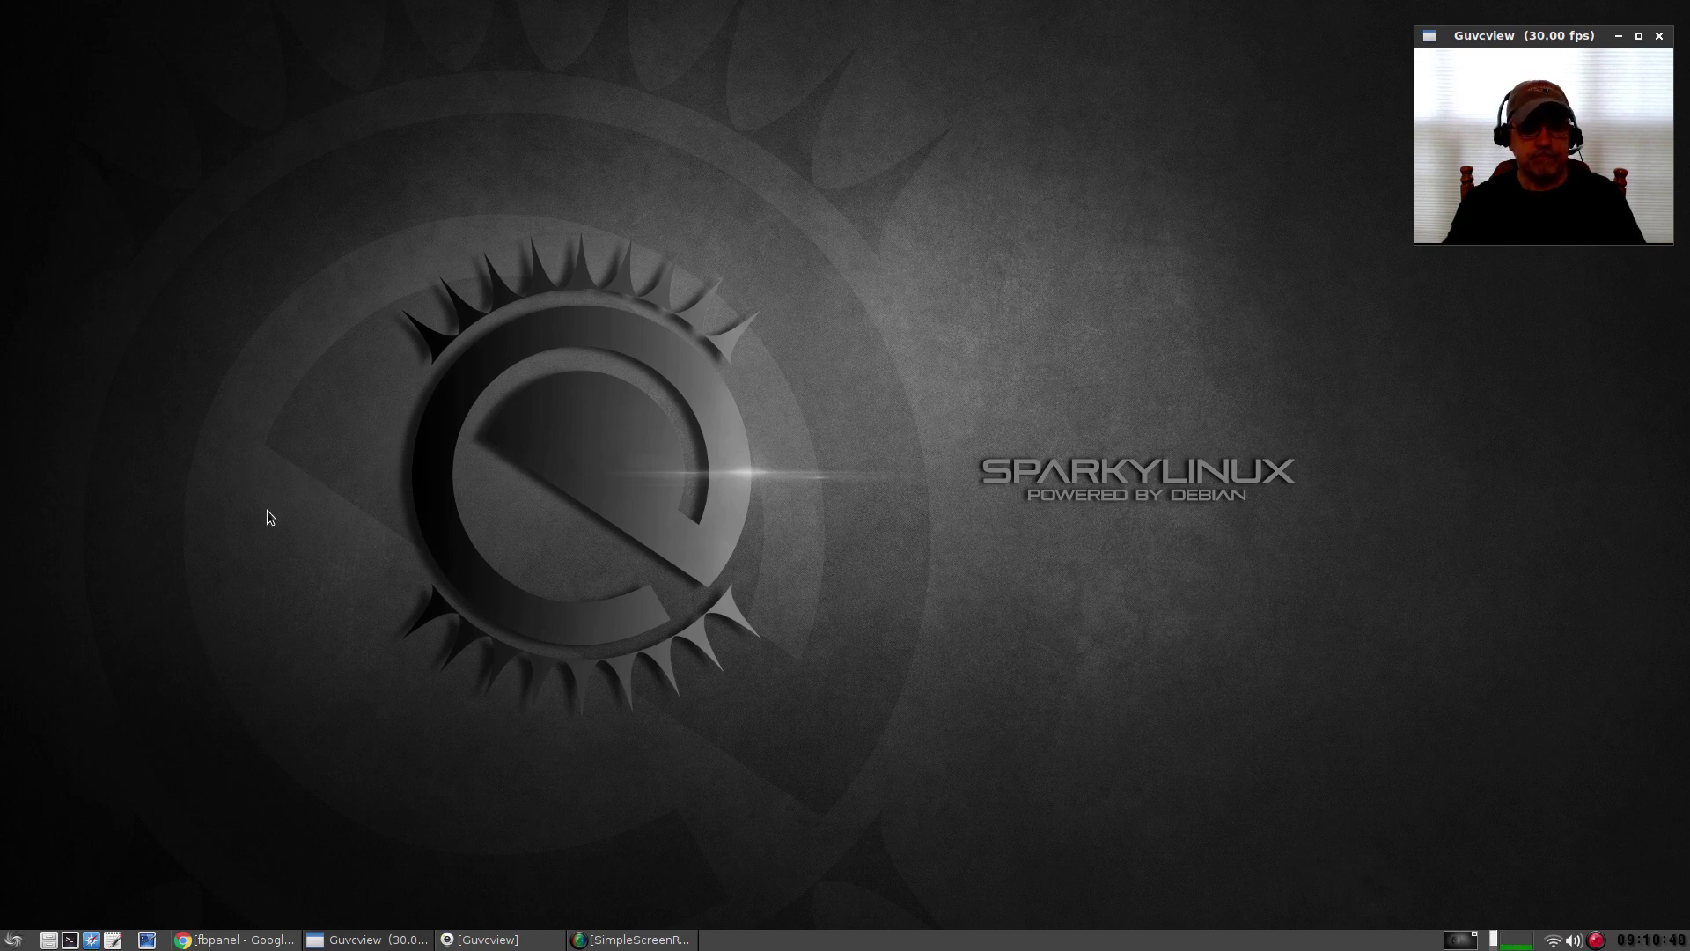
- Bring up the Openbox desktop menu and browse its System submenu for System Profiler and Benchmark
right_click(259, 543)
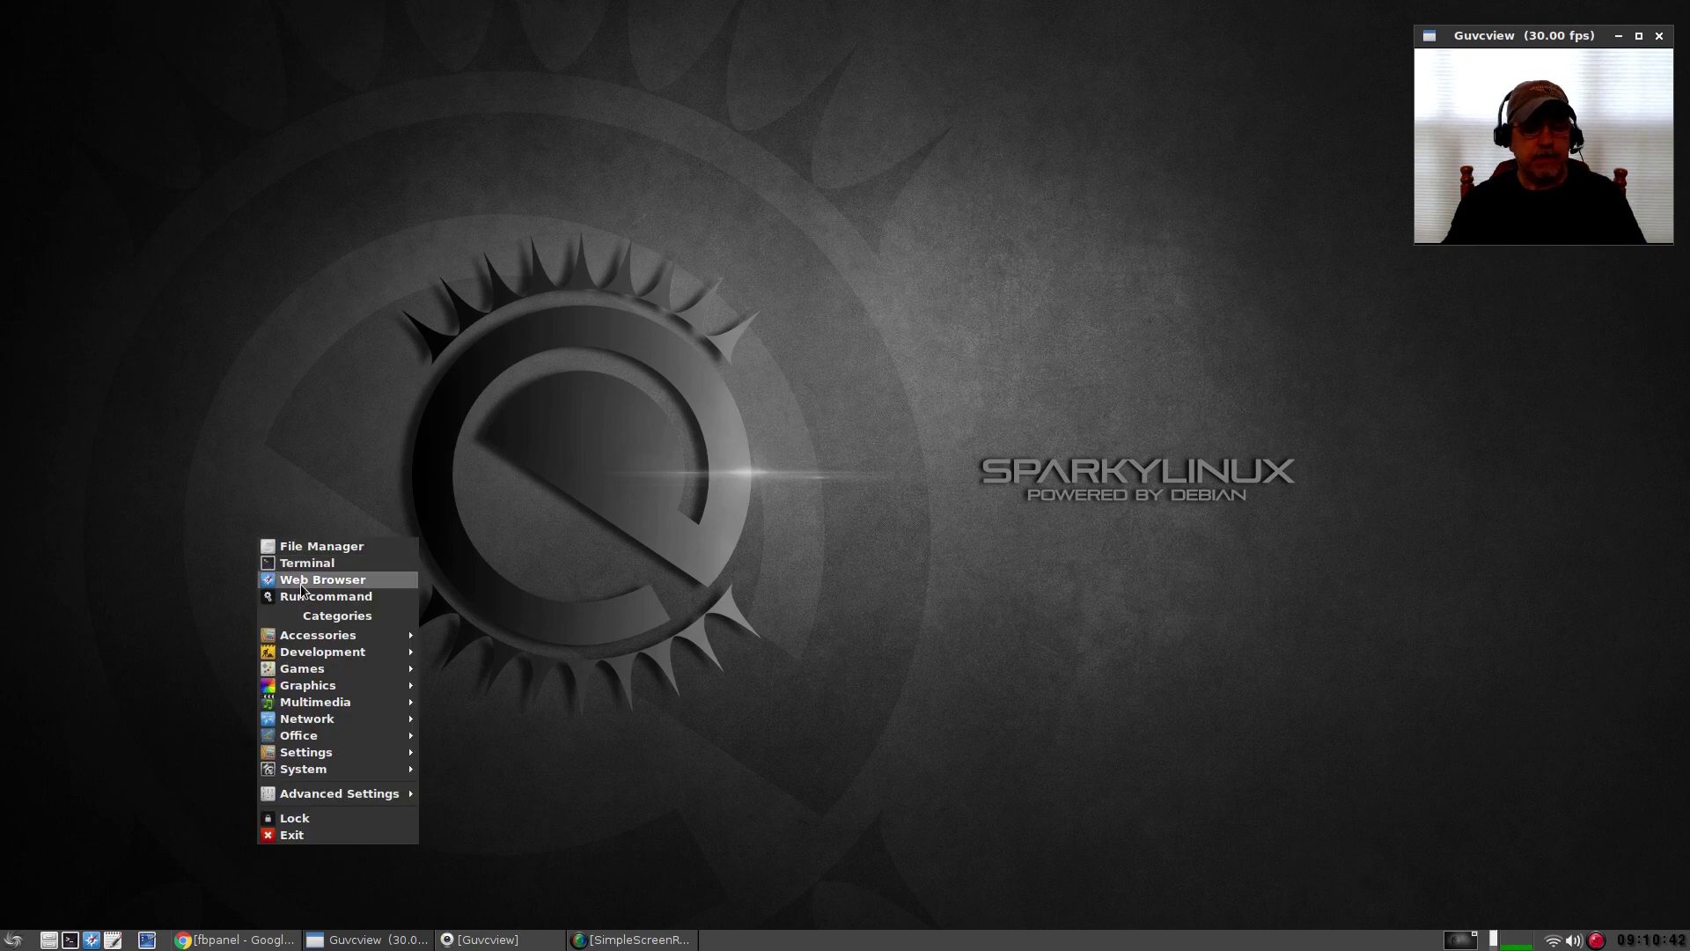
mouse_move(303, 704)
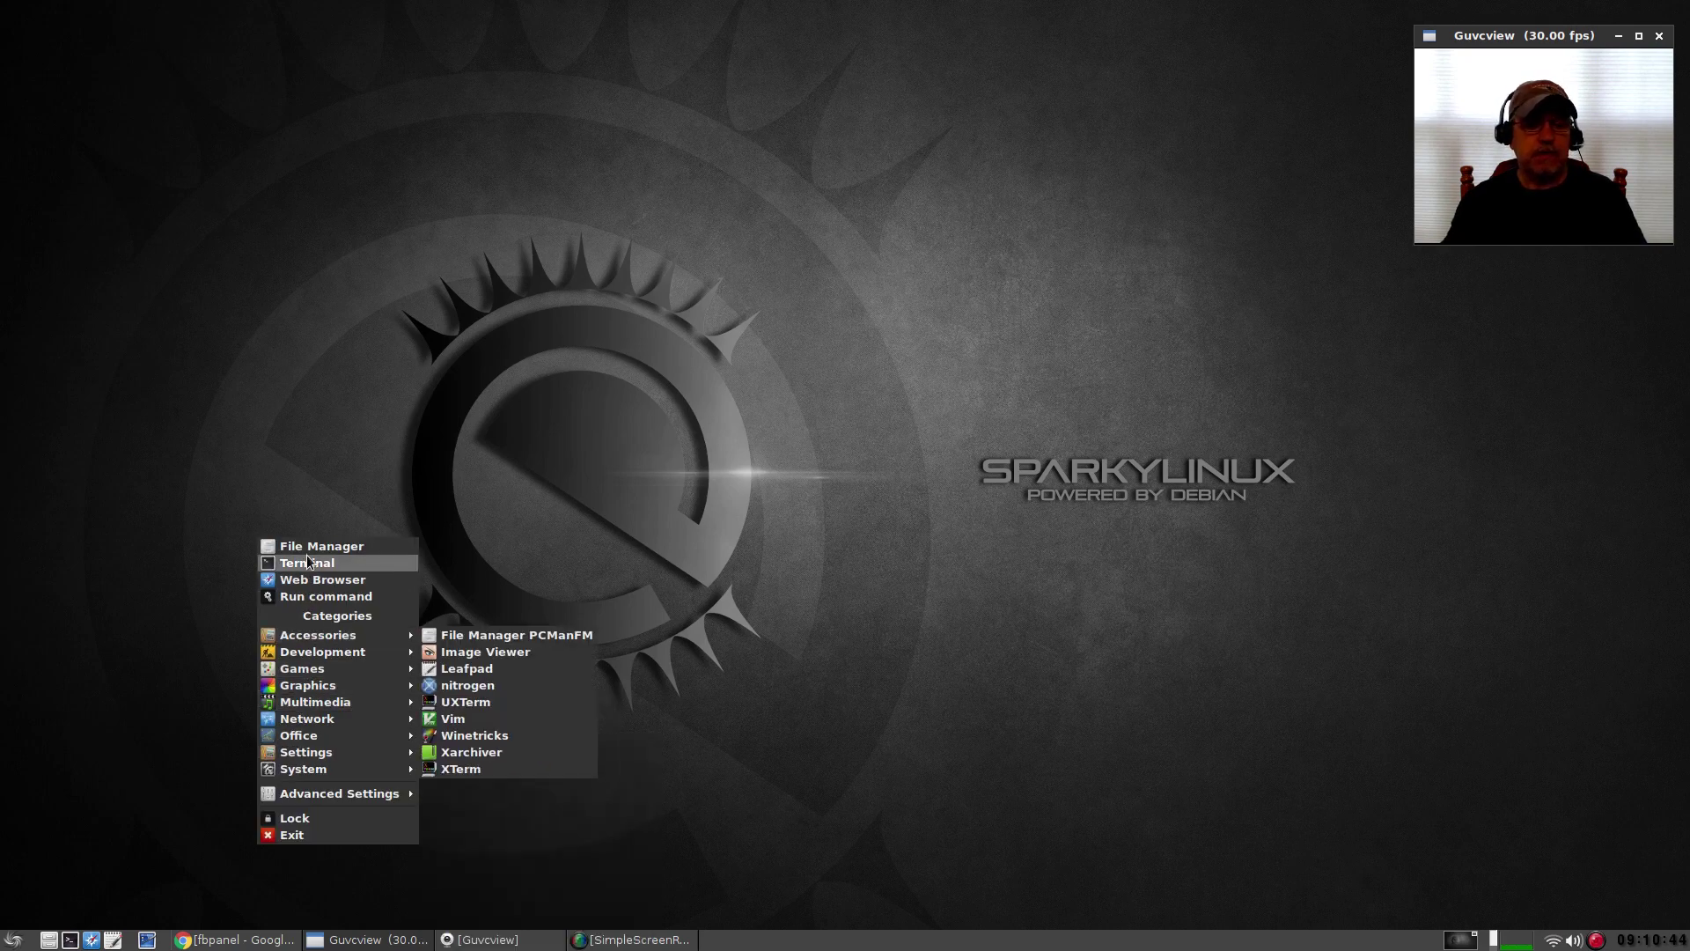
mouse_move(302, 639)
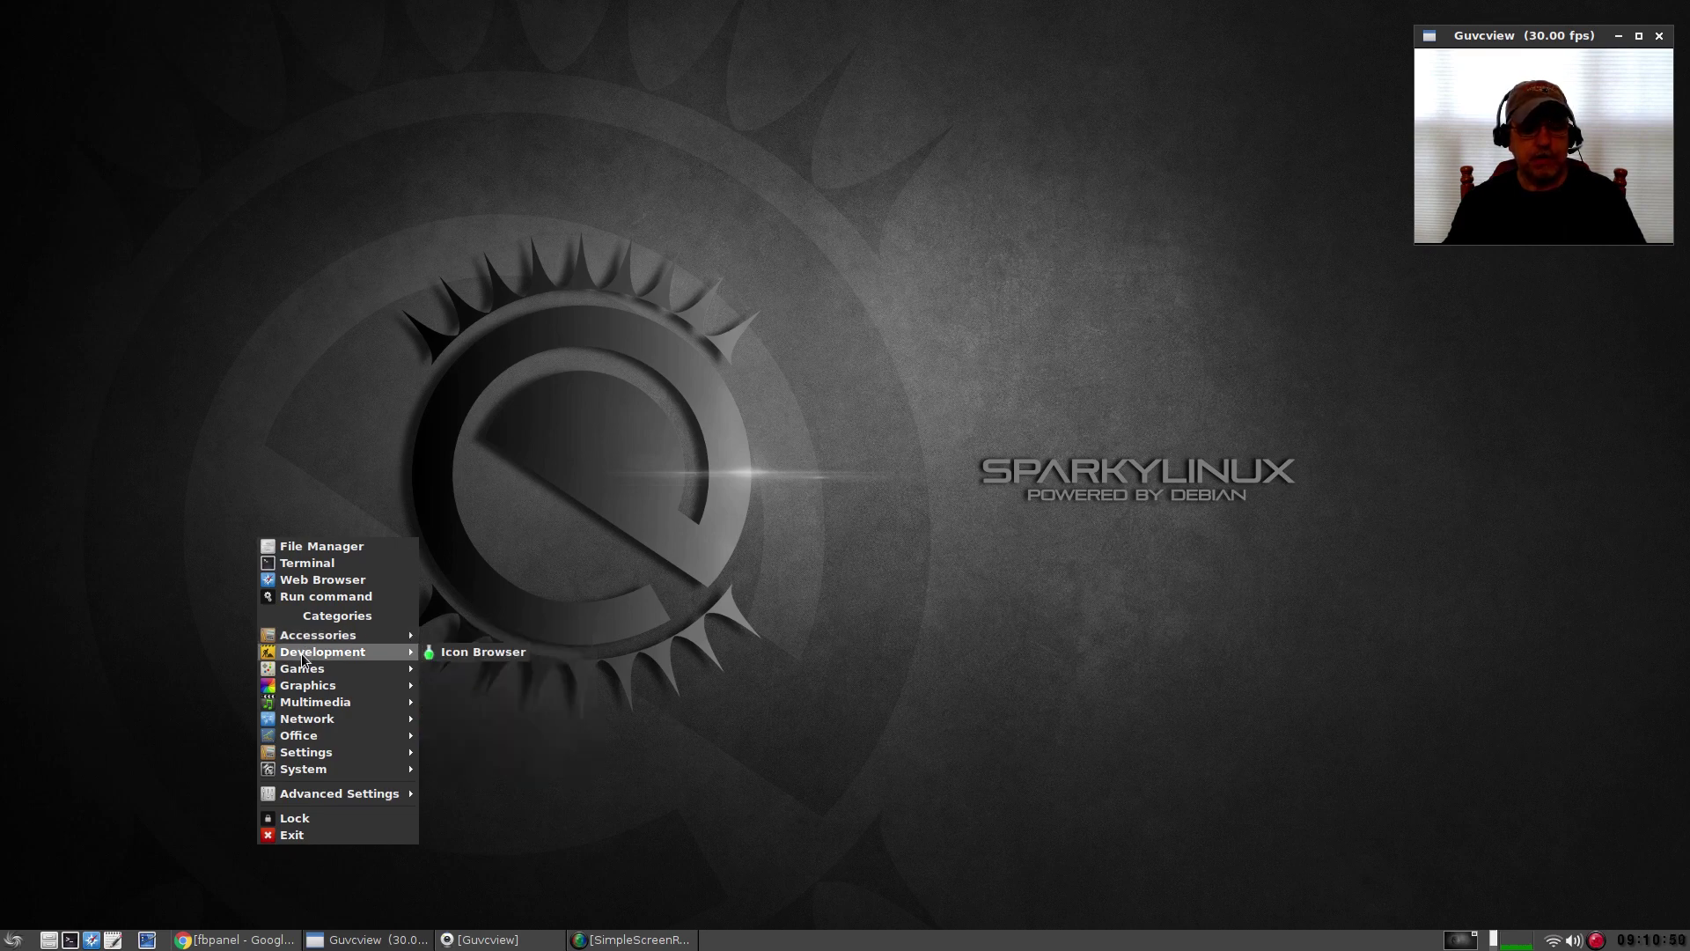
mouse_move(299, 753)
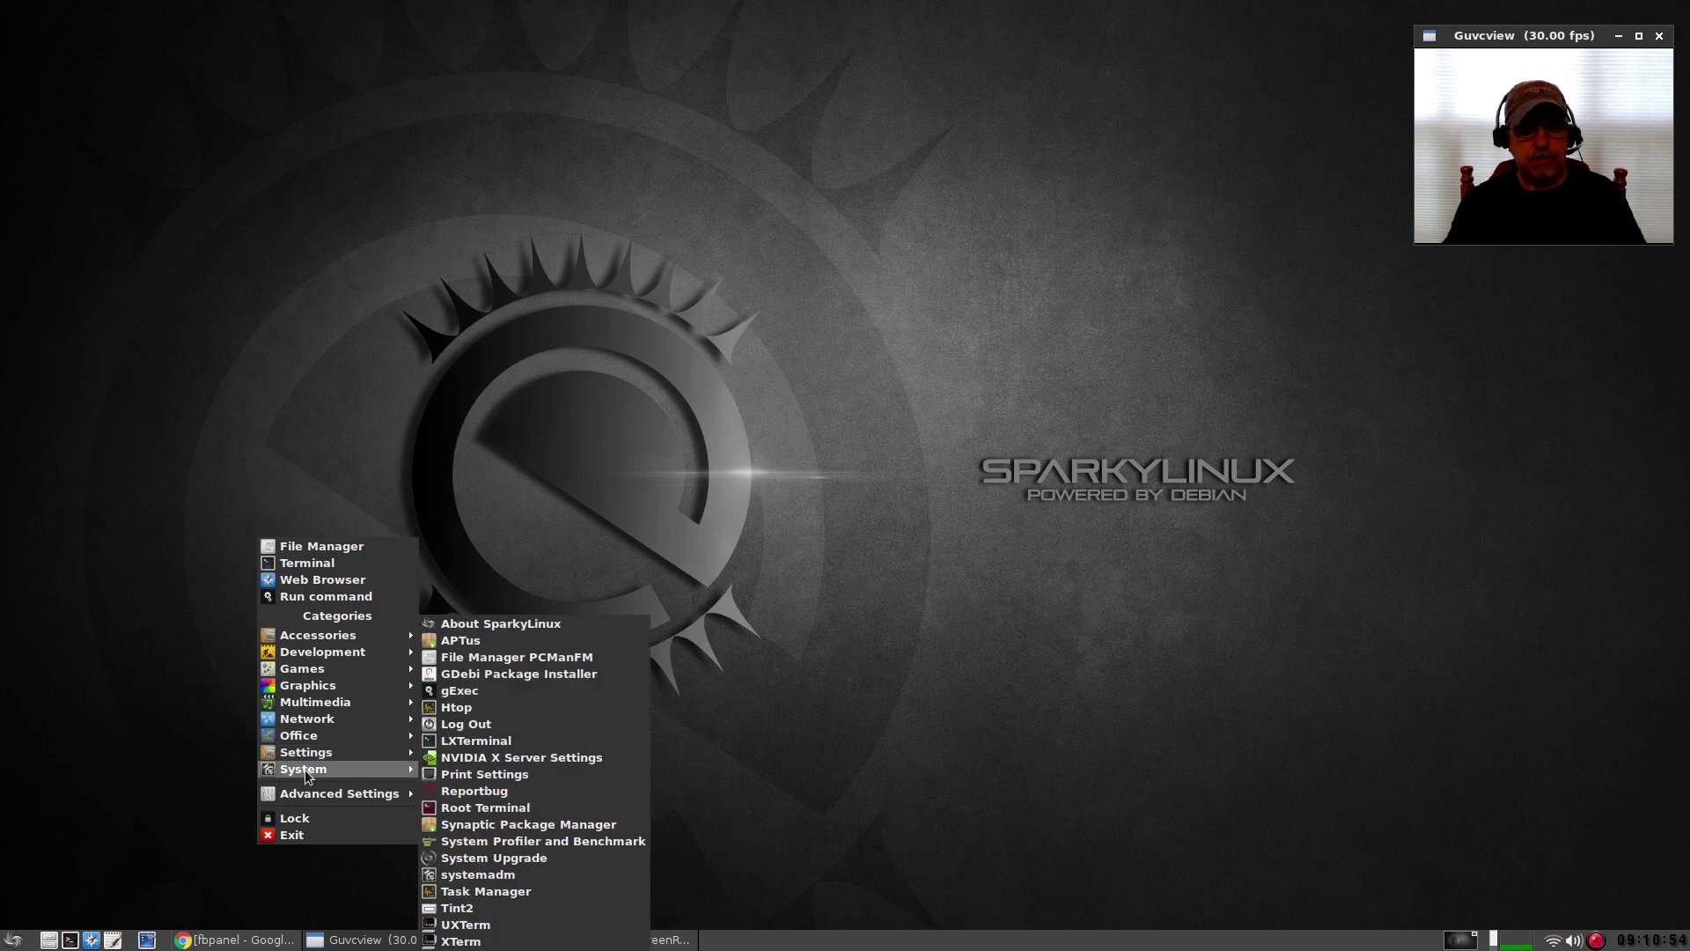
- Launch System Profiler and Benchmark, review the system Summary, then close the window
click(578, 841)
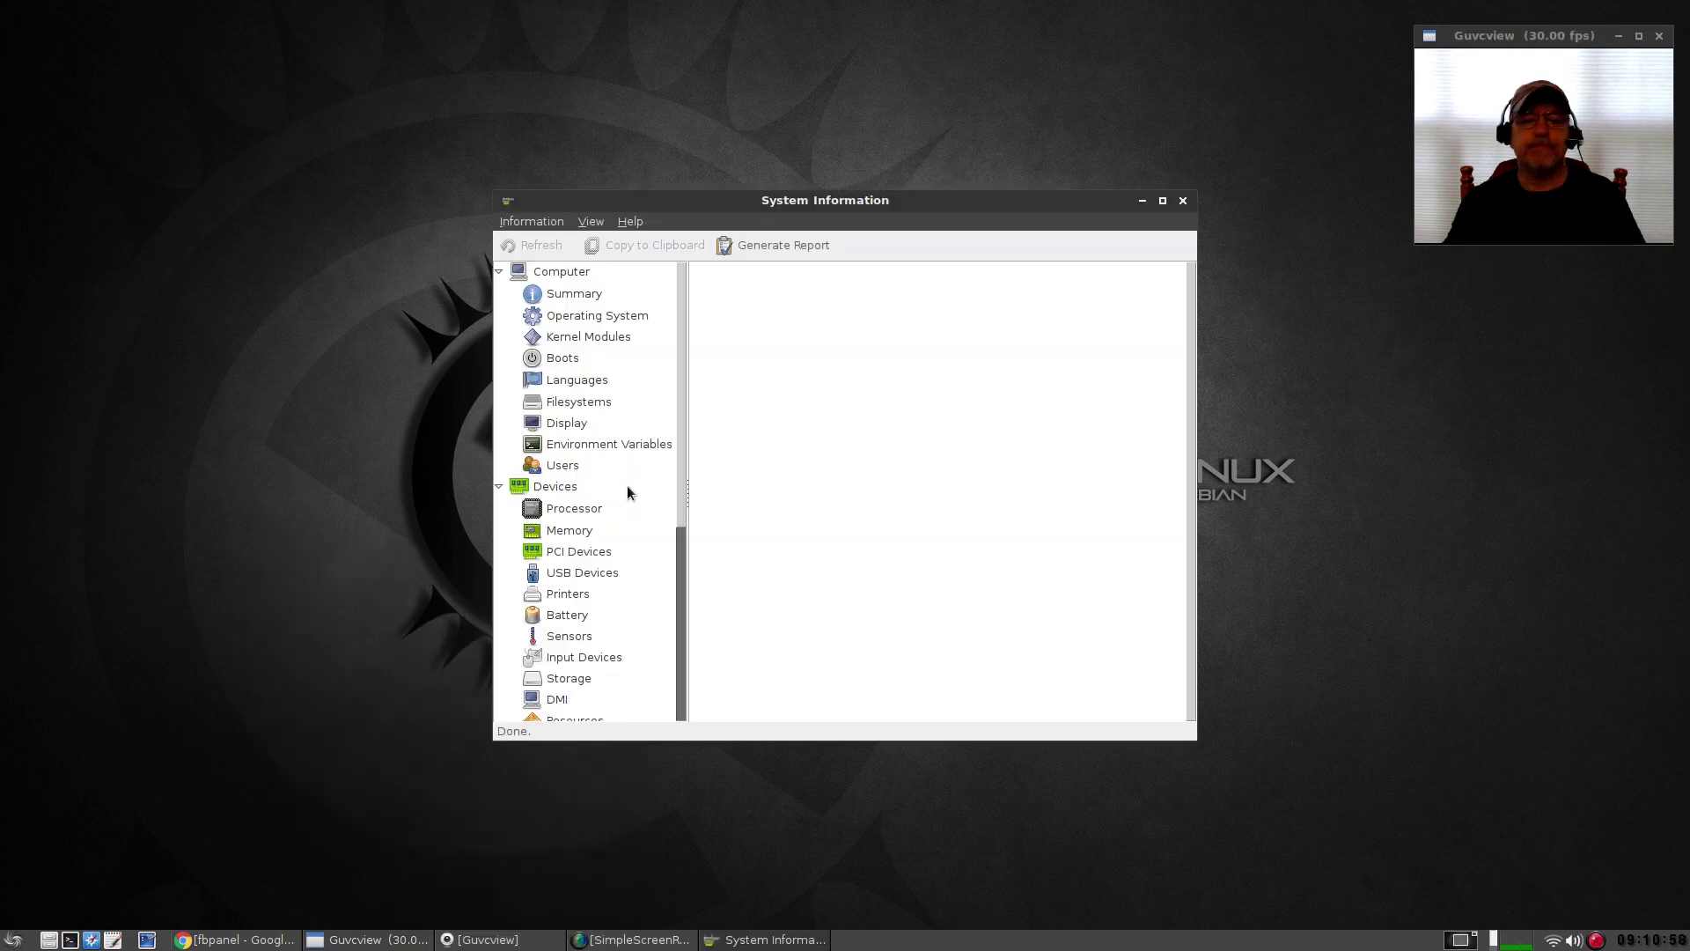
click(569, 302)
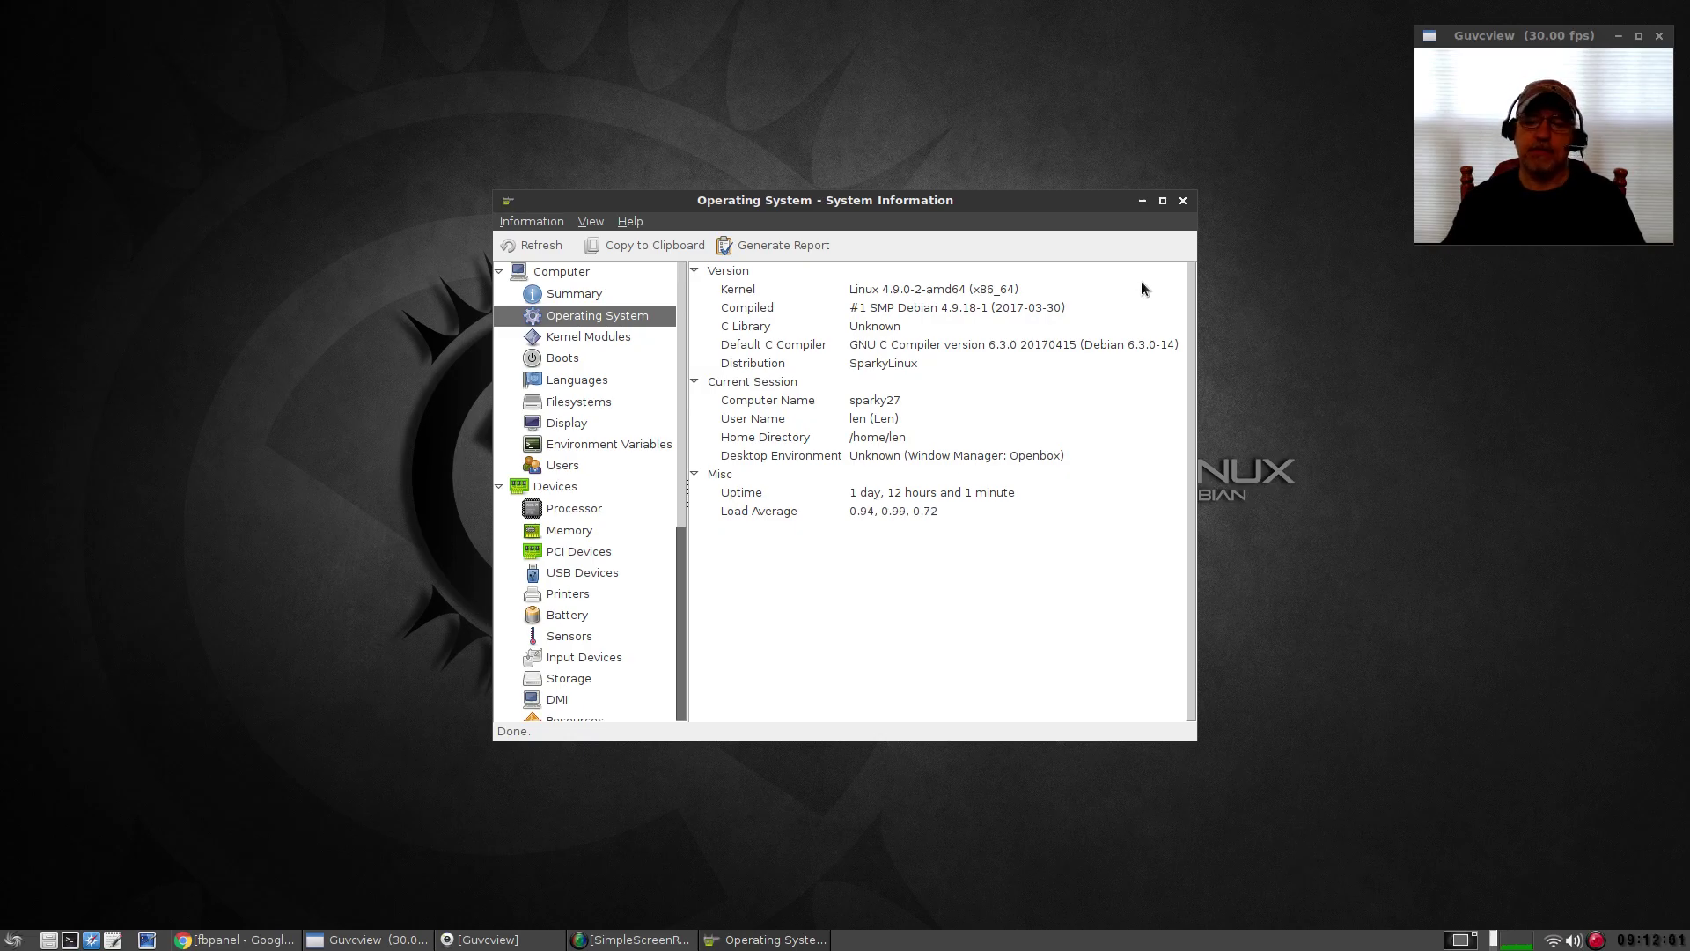
click(1183, 202)
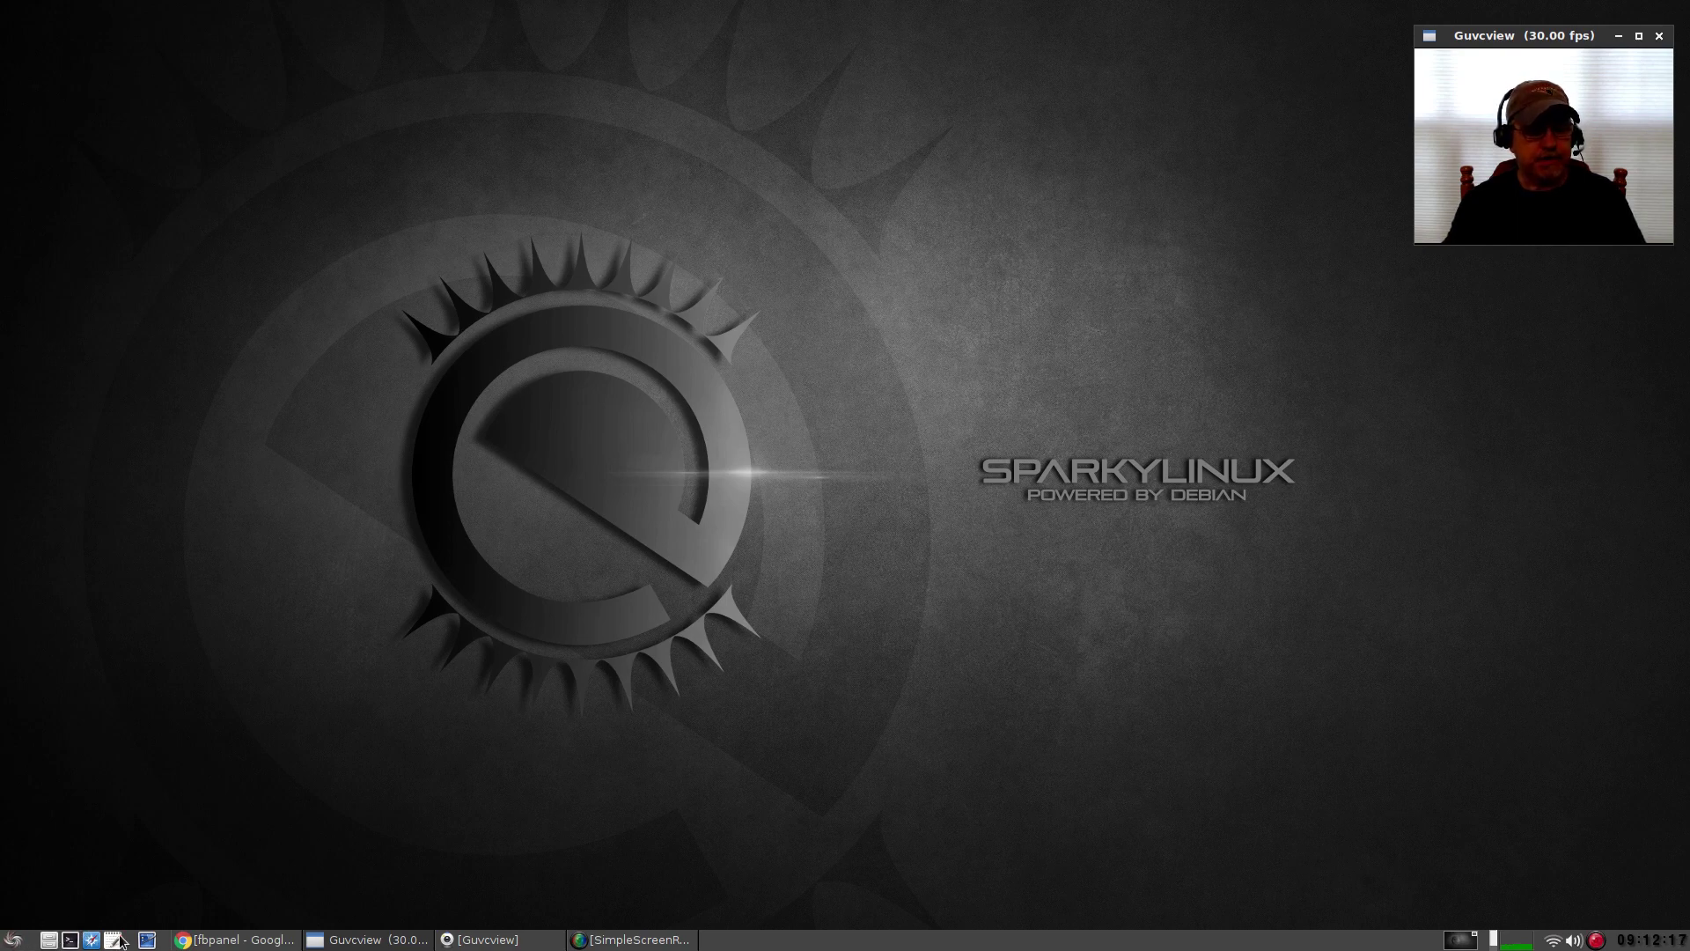
click(146, 940)
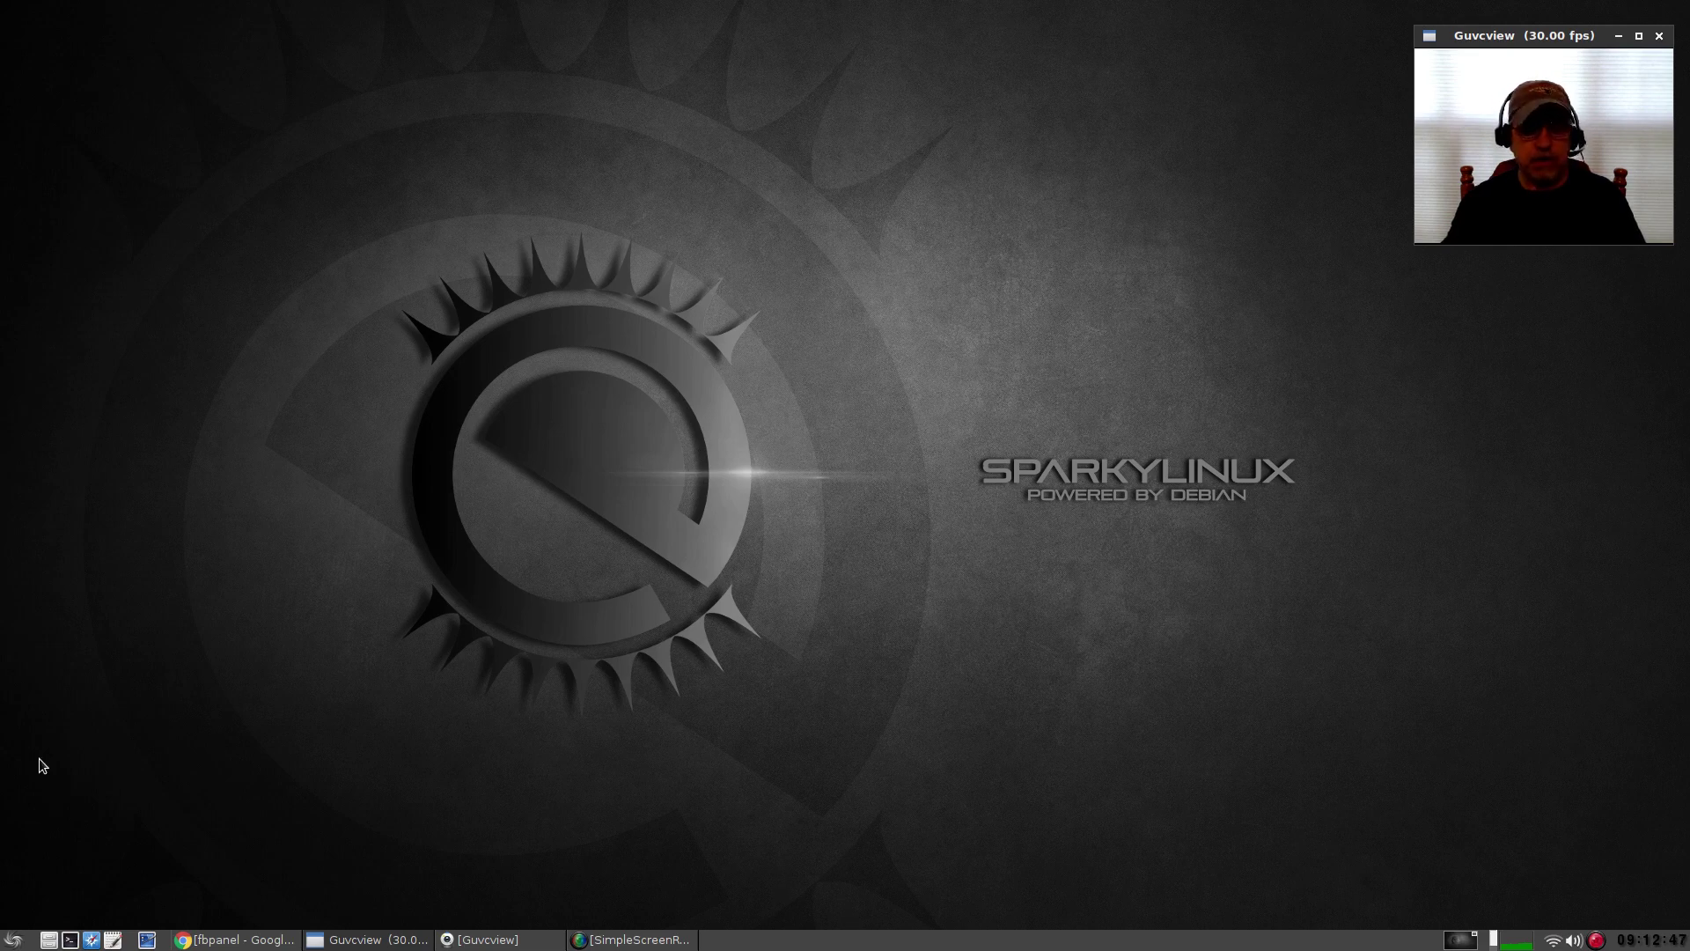
- Browse to ~/.config/fbpanel in PCManFM and open the 'default' file in Leafpad
click(49, 940)
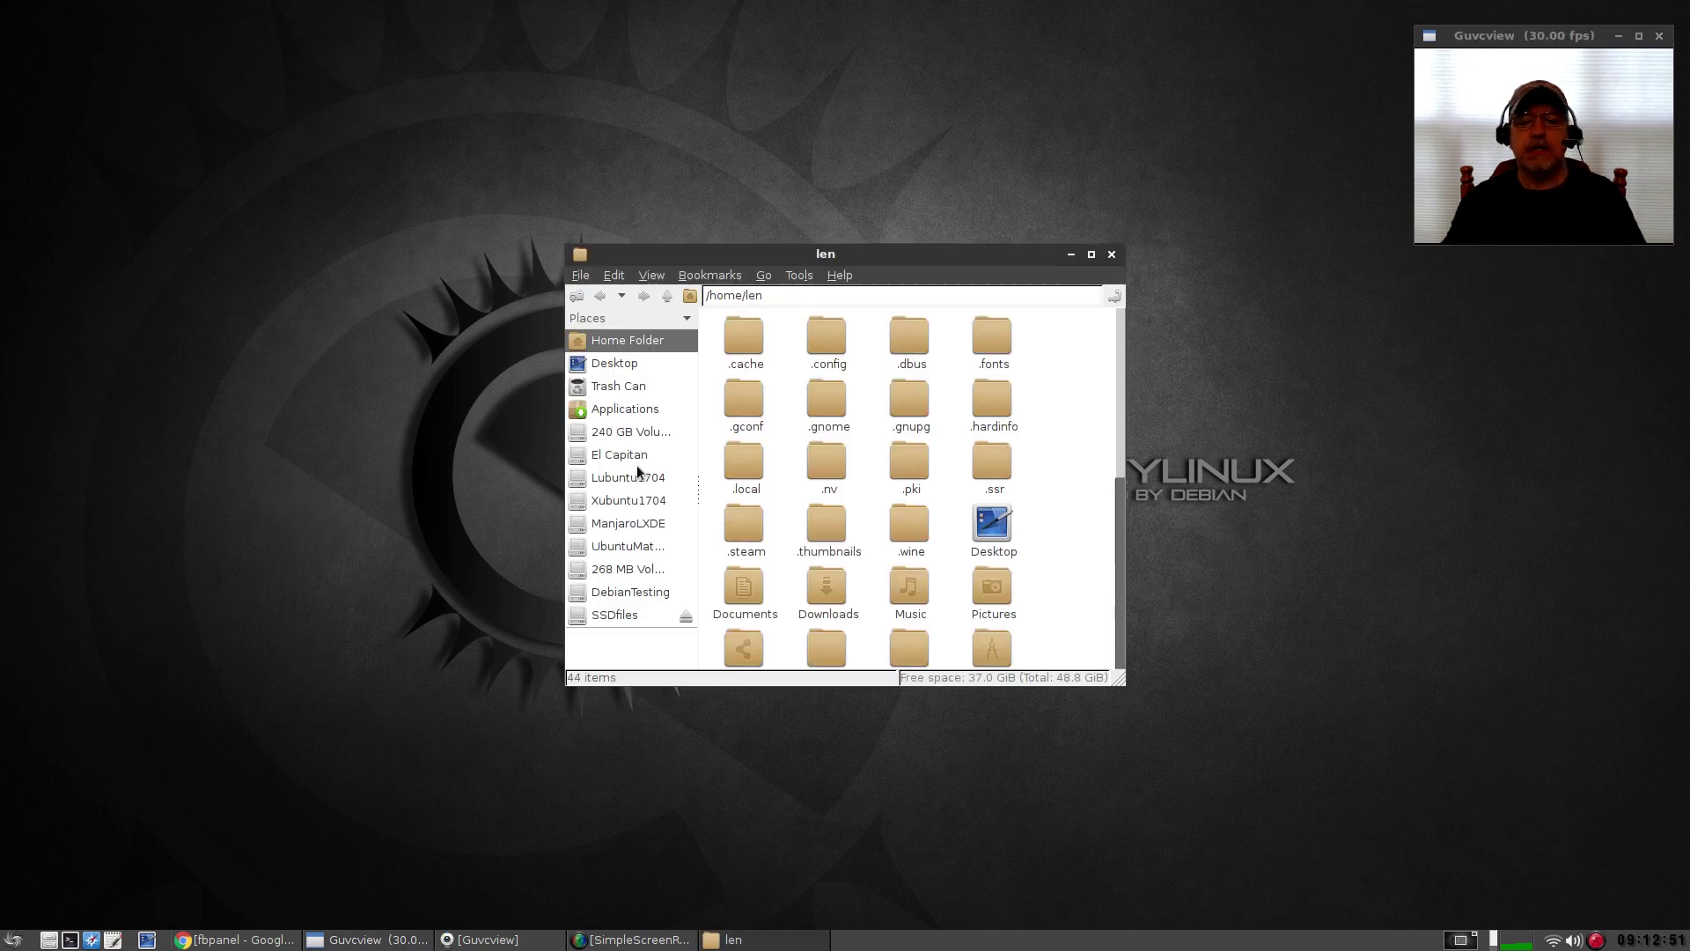
double_click(837, 344)
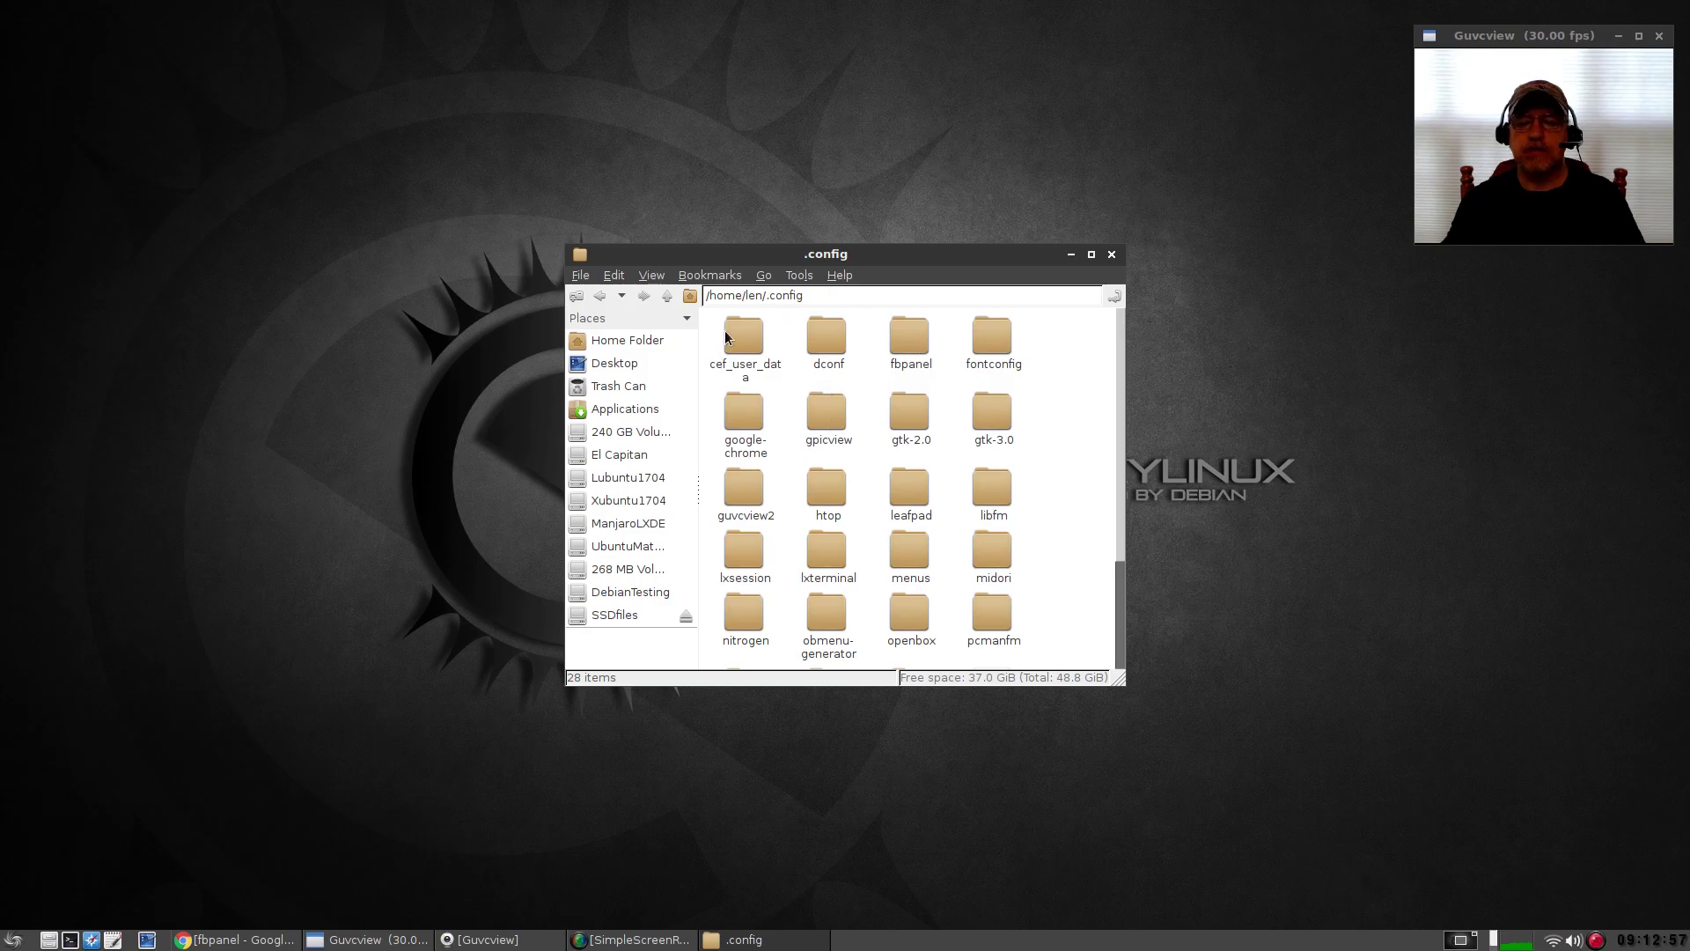
double_click(913, 339)
click(830, 341)
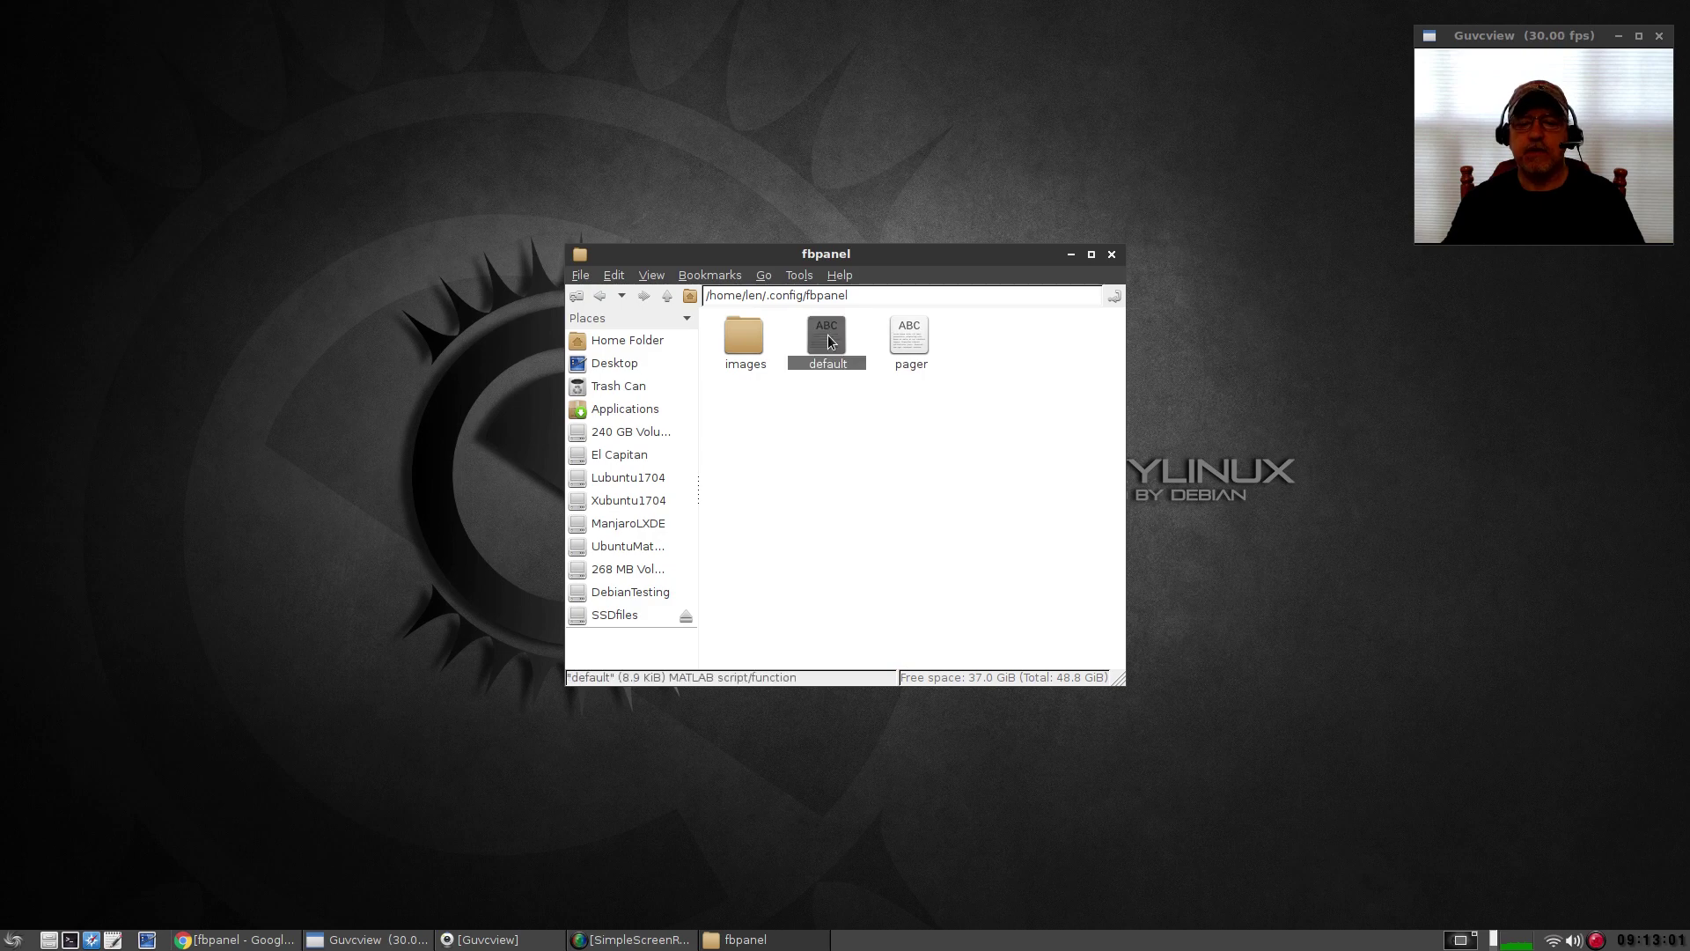
right_click(828, 336)
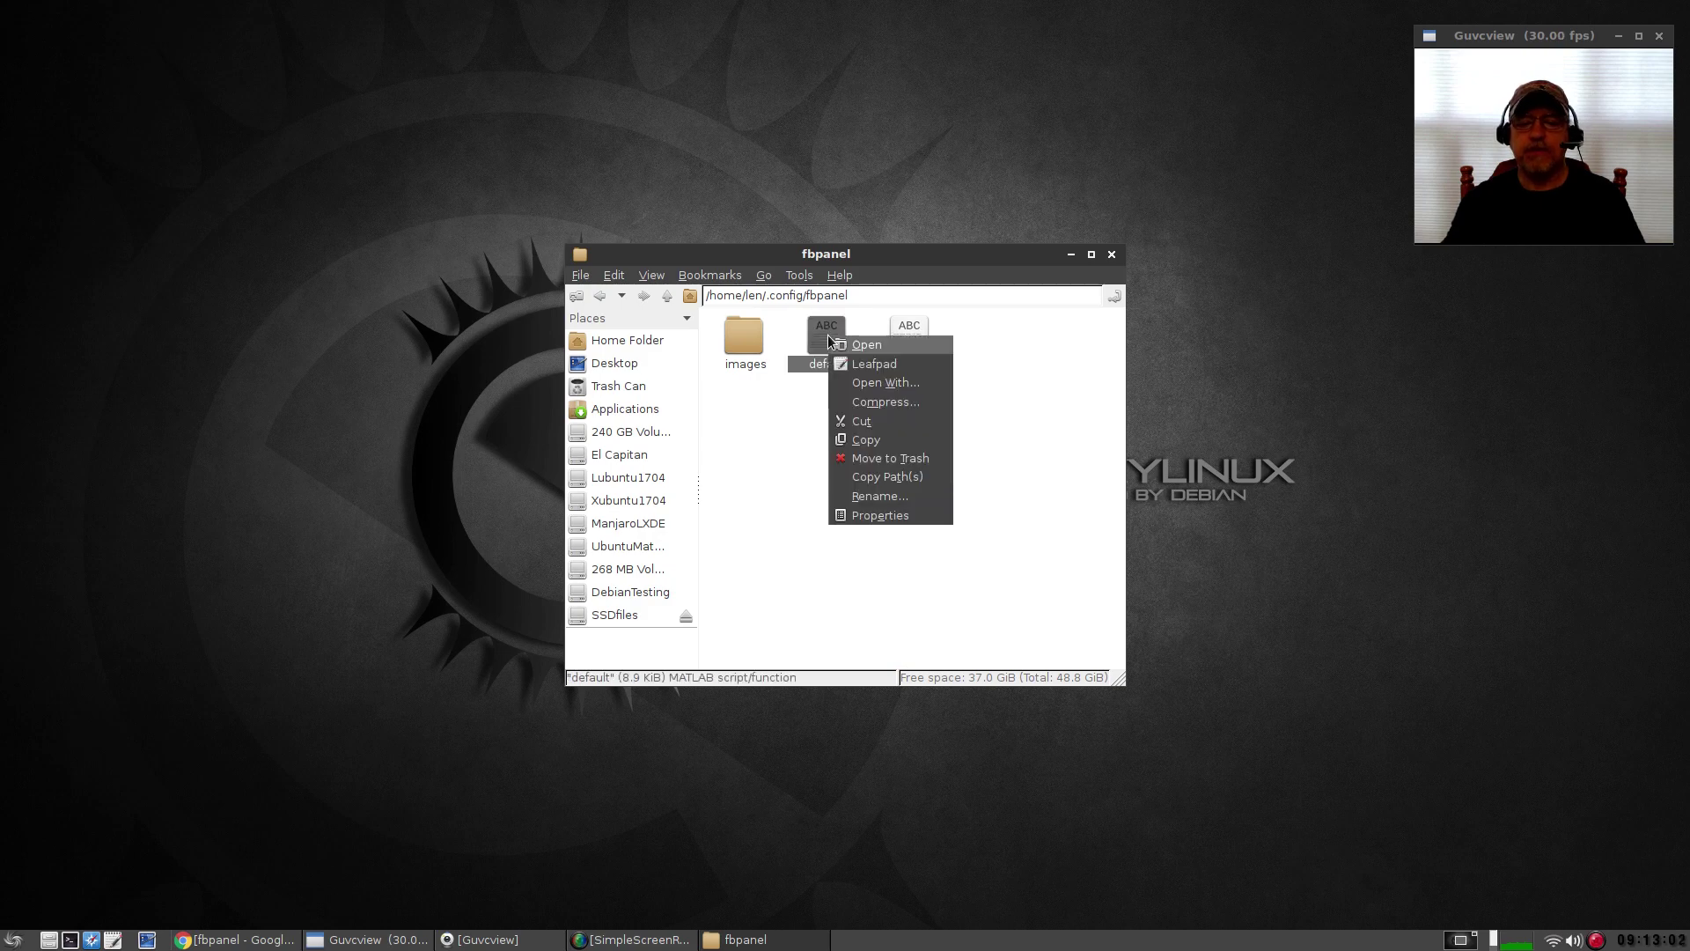
click(873, 366)
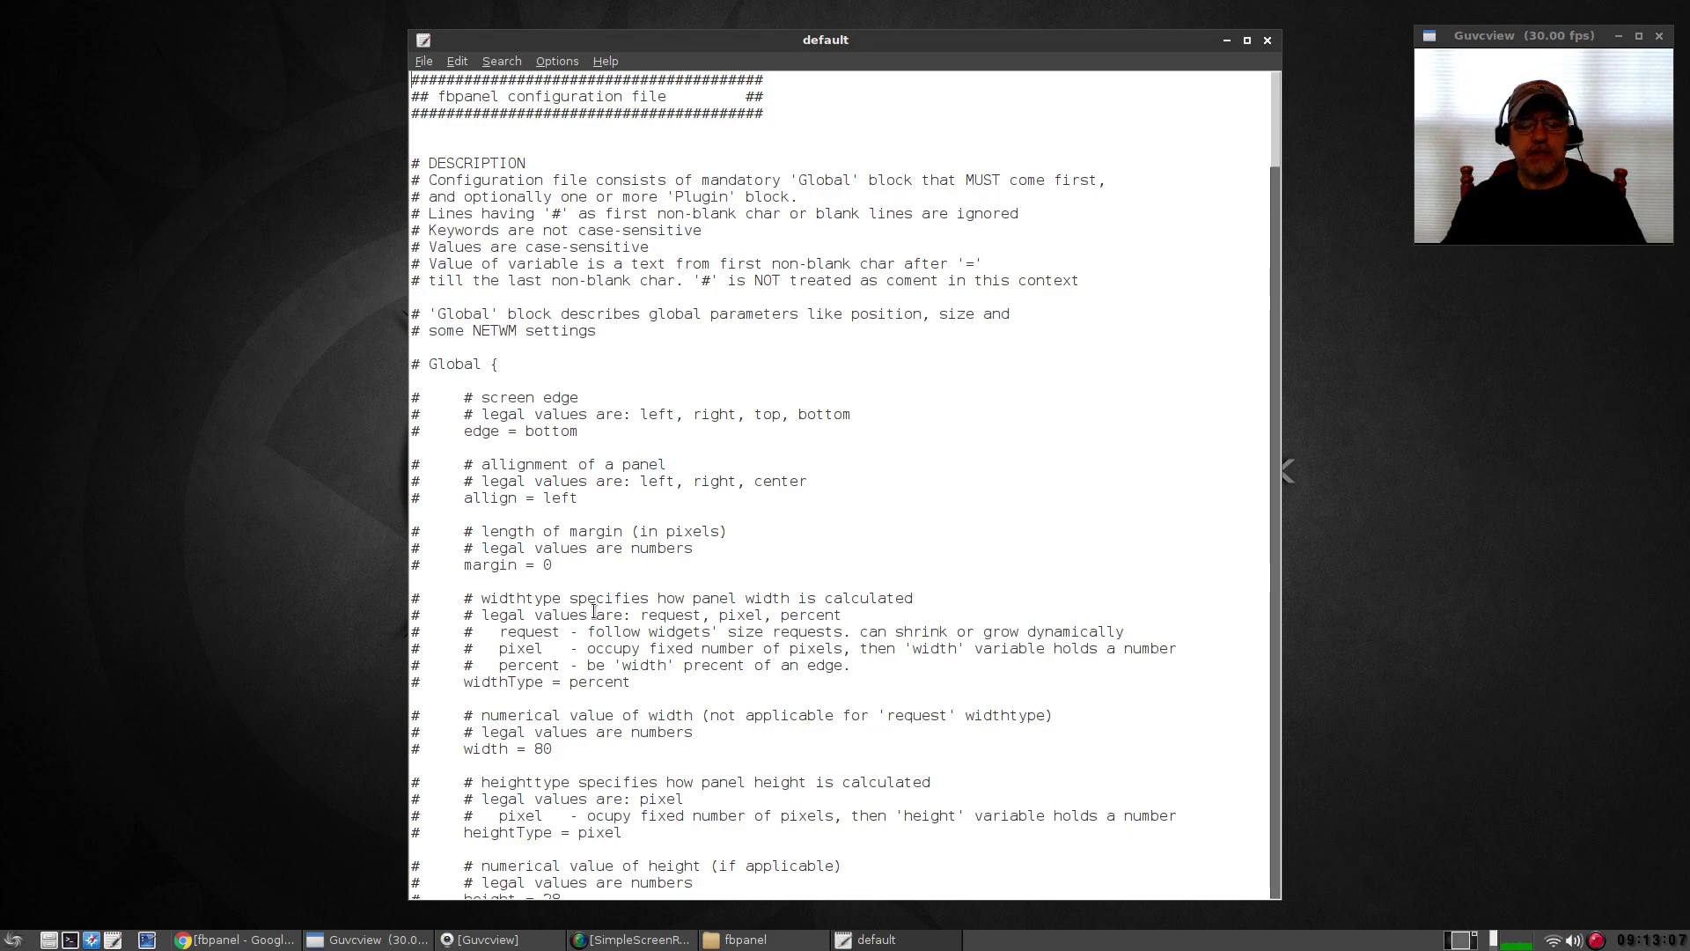
scroll(595, 592, down, 15)
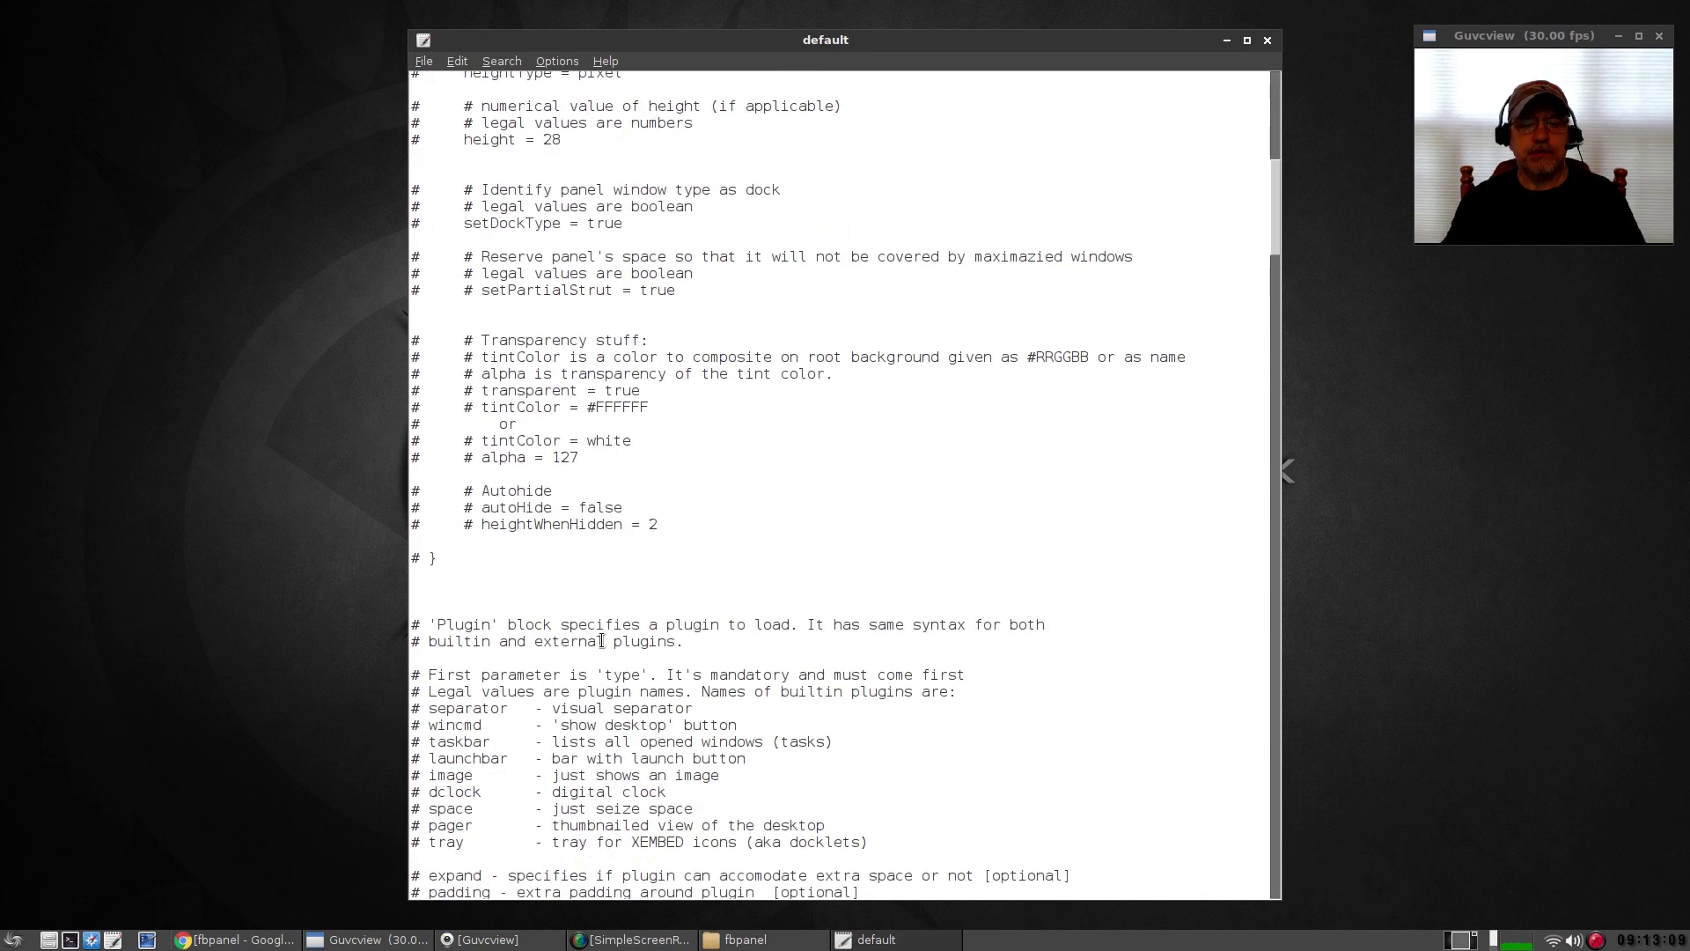
scroll(629, 584, up, 15)
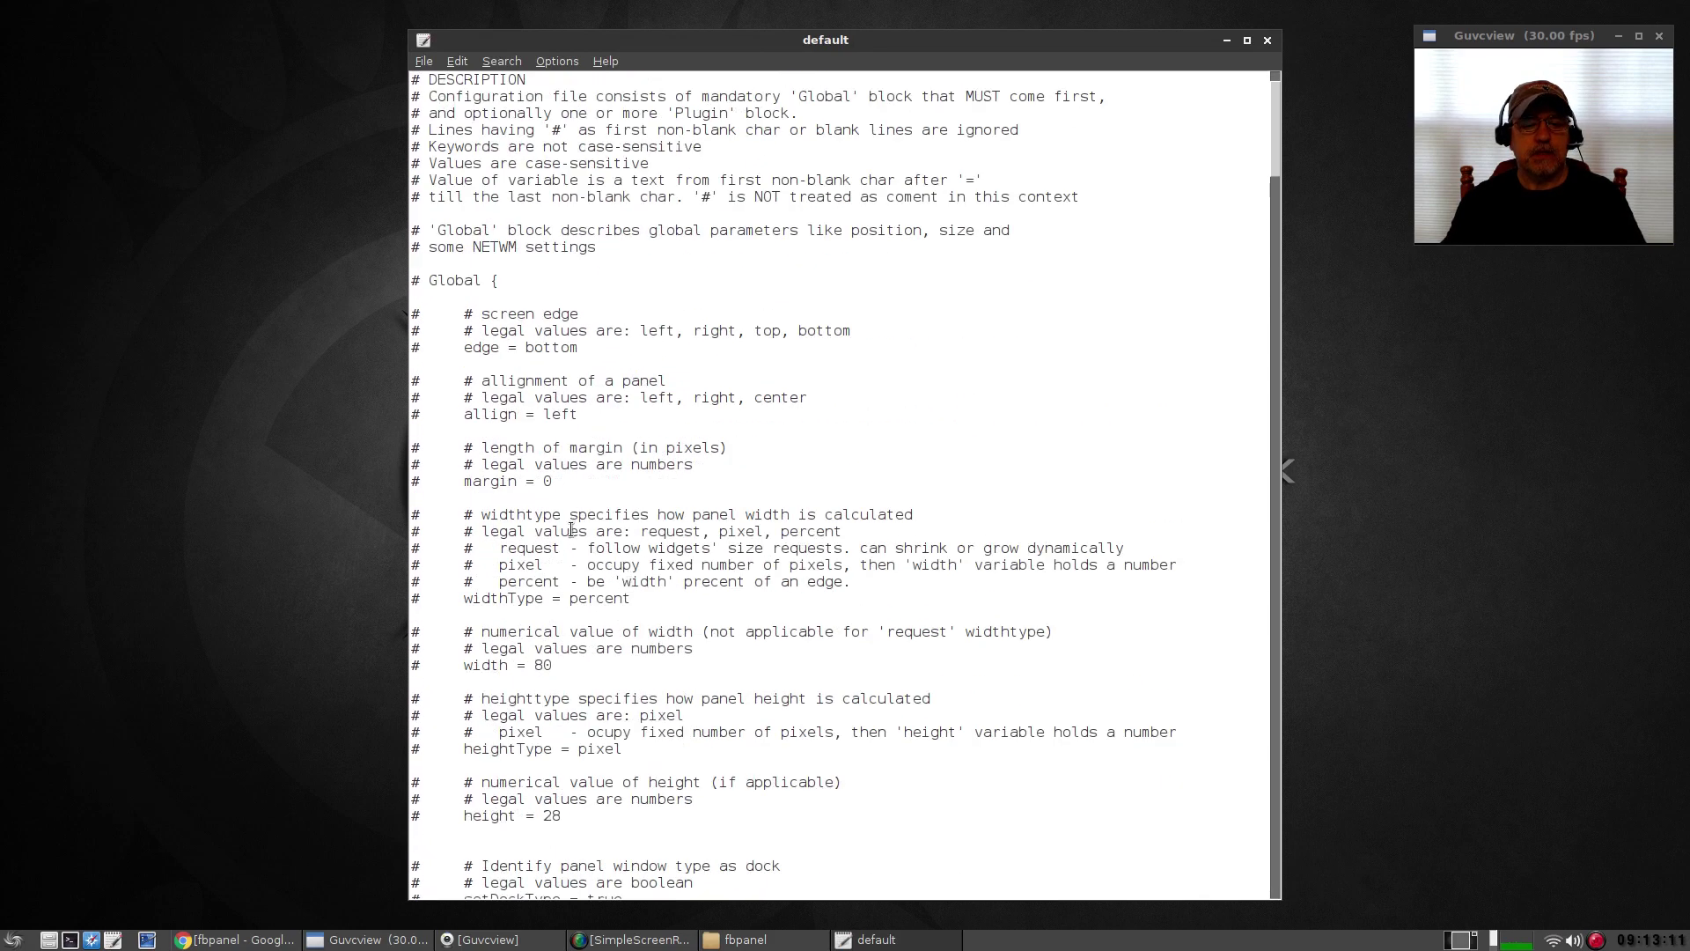
scroll(563, 716, down, 12)
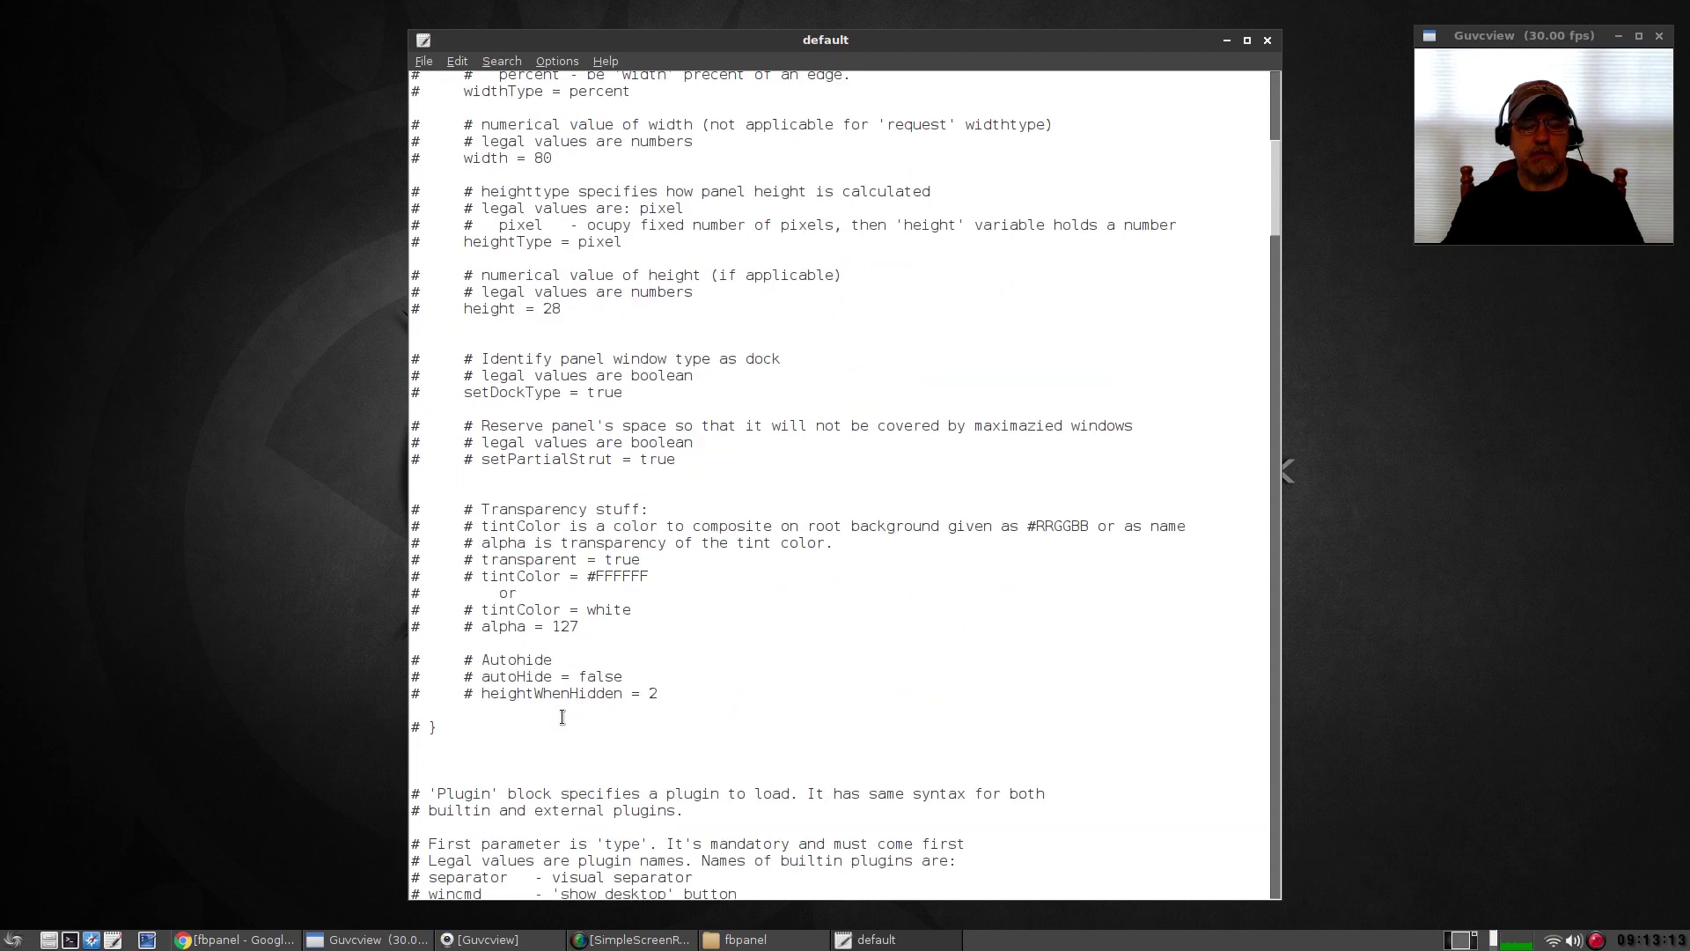
scroll(563, 717, down, 15)
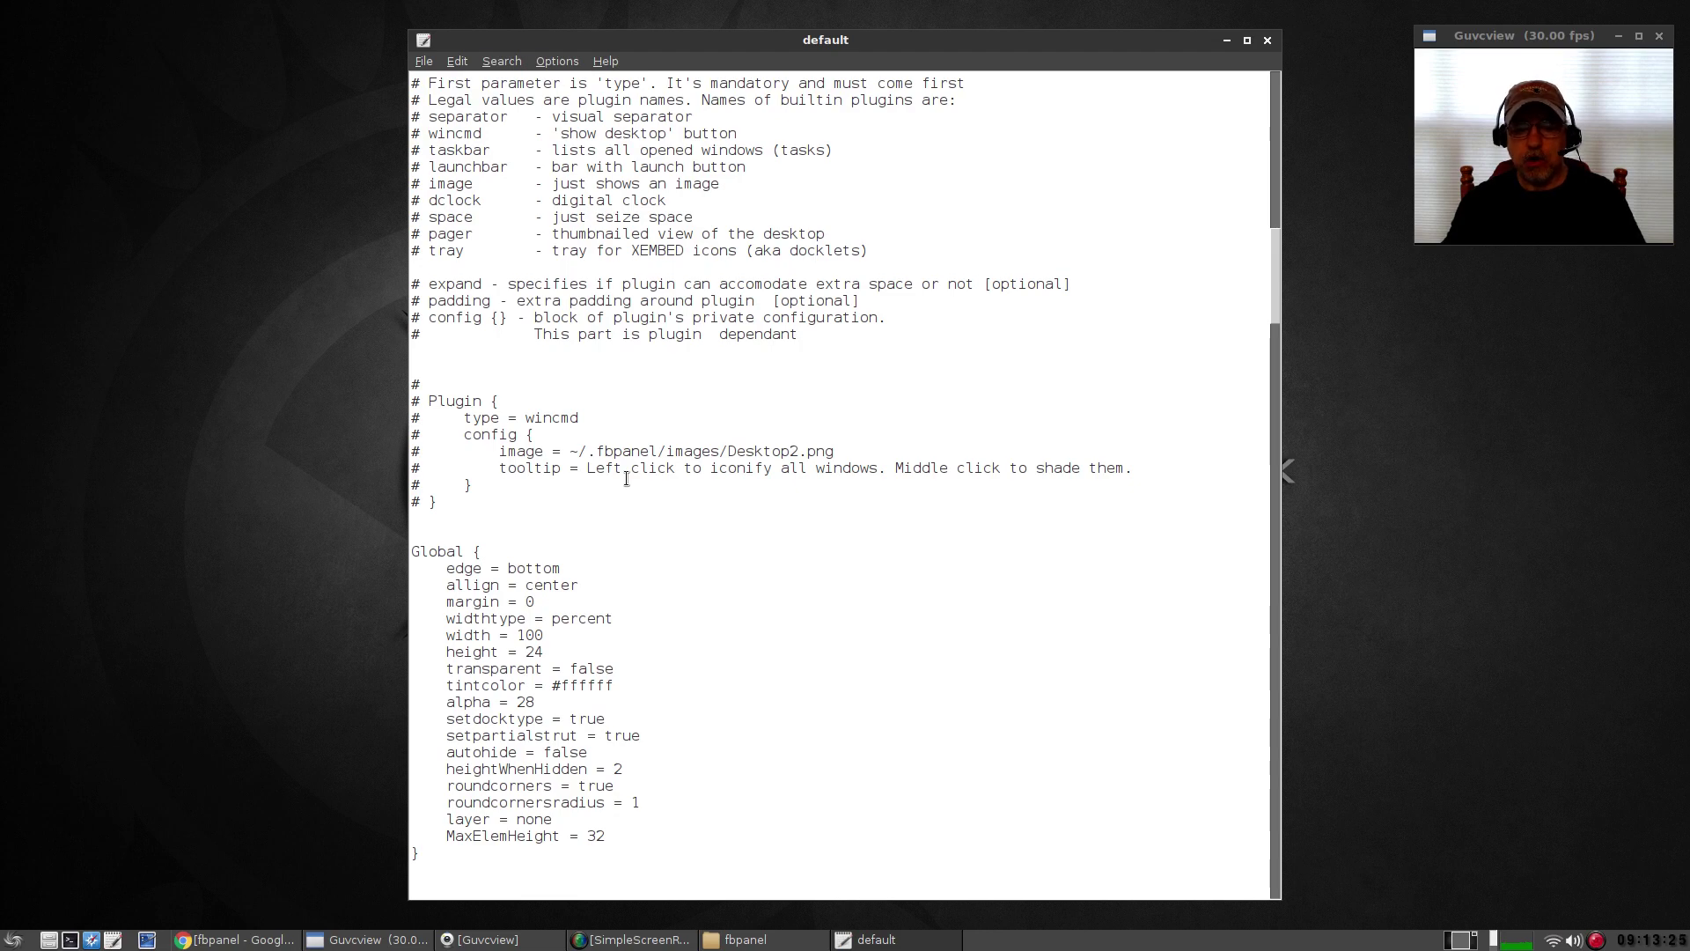
scroll(685, 568, down, 5)
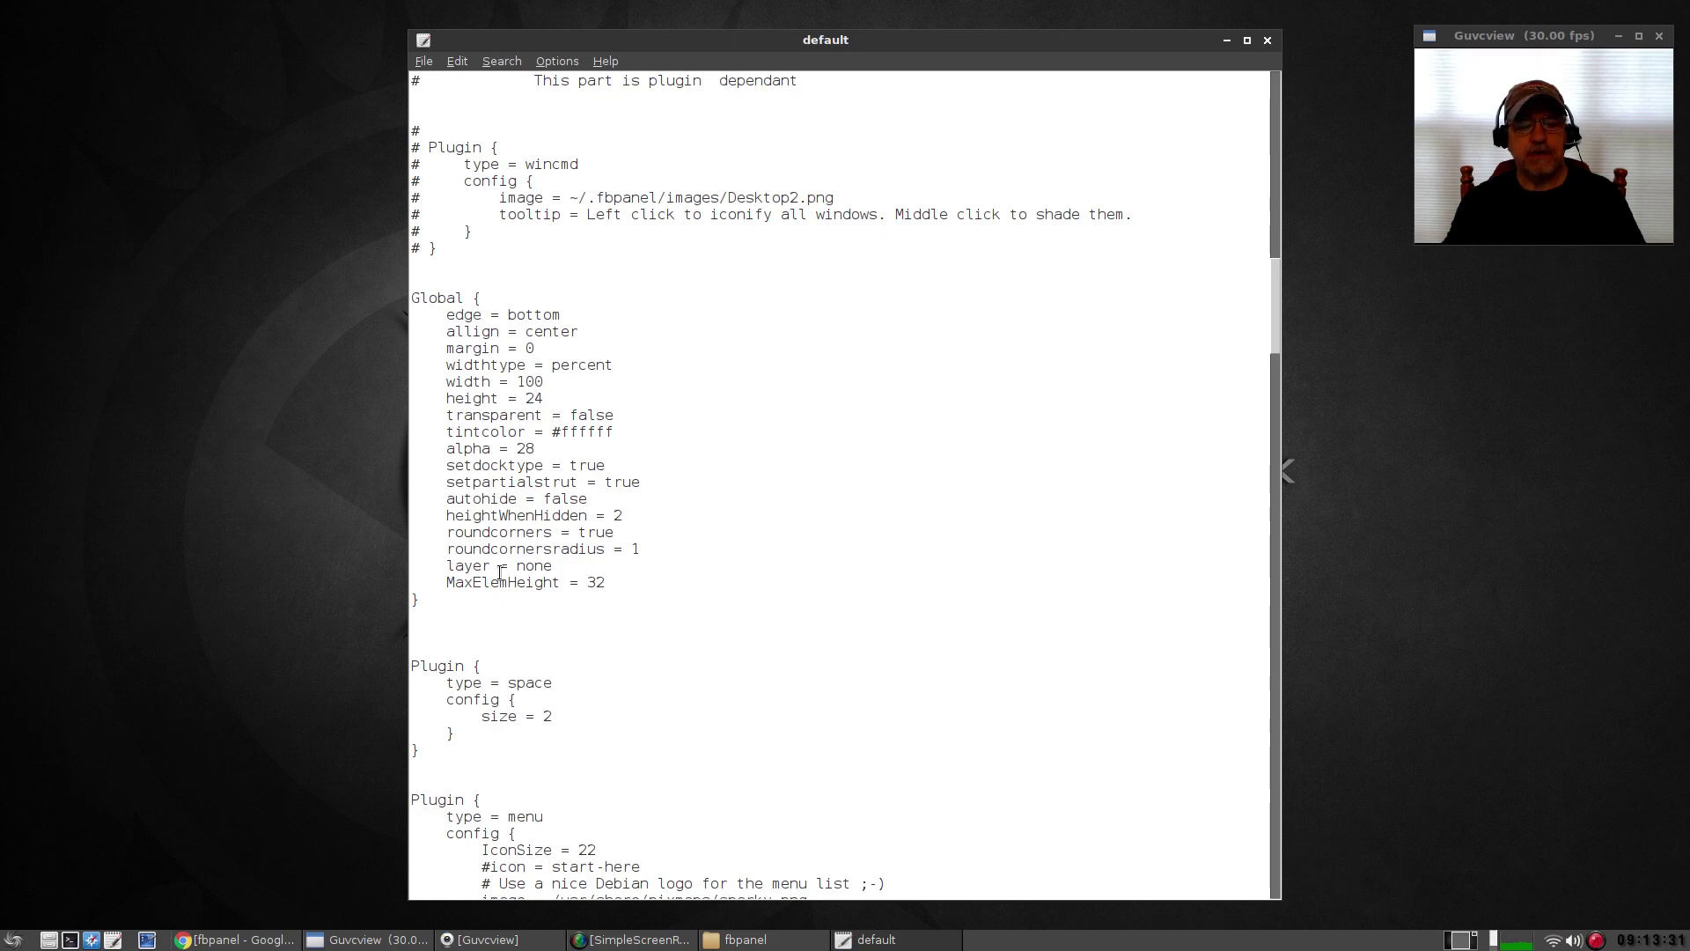
scroll(825, 655, down, 8)
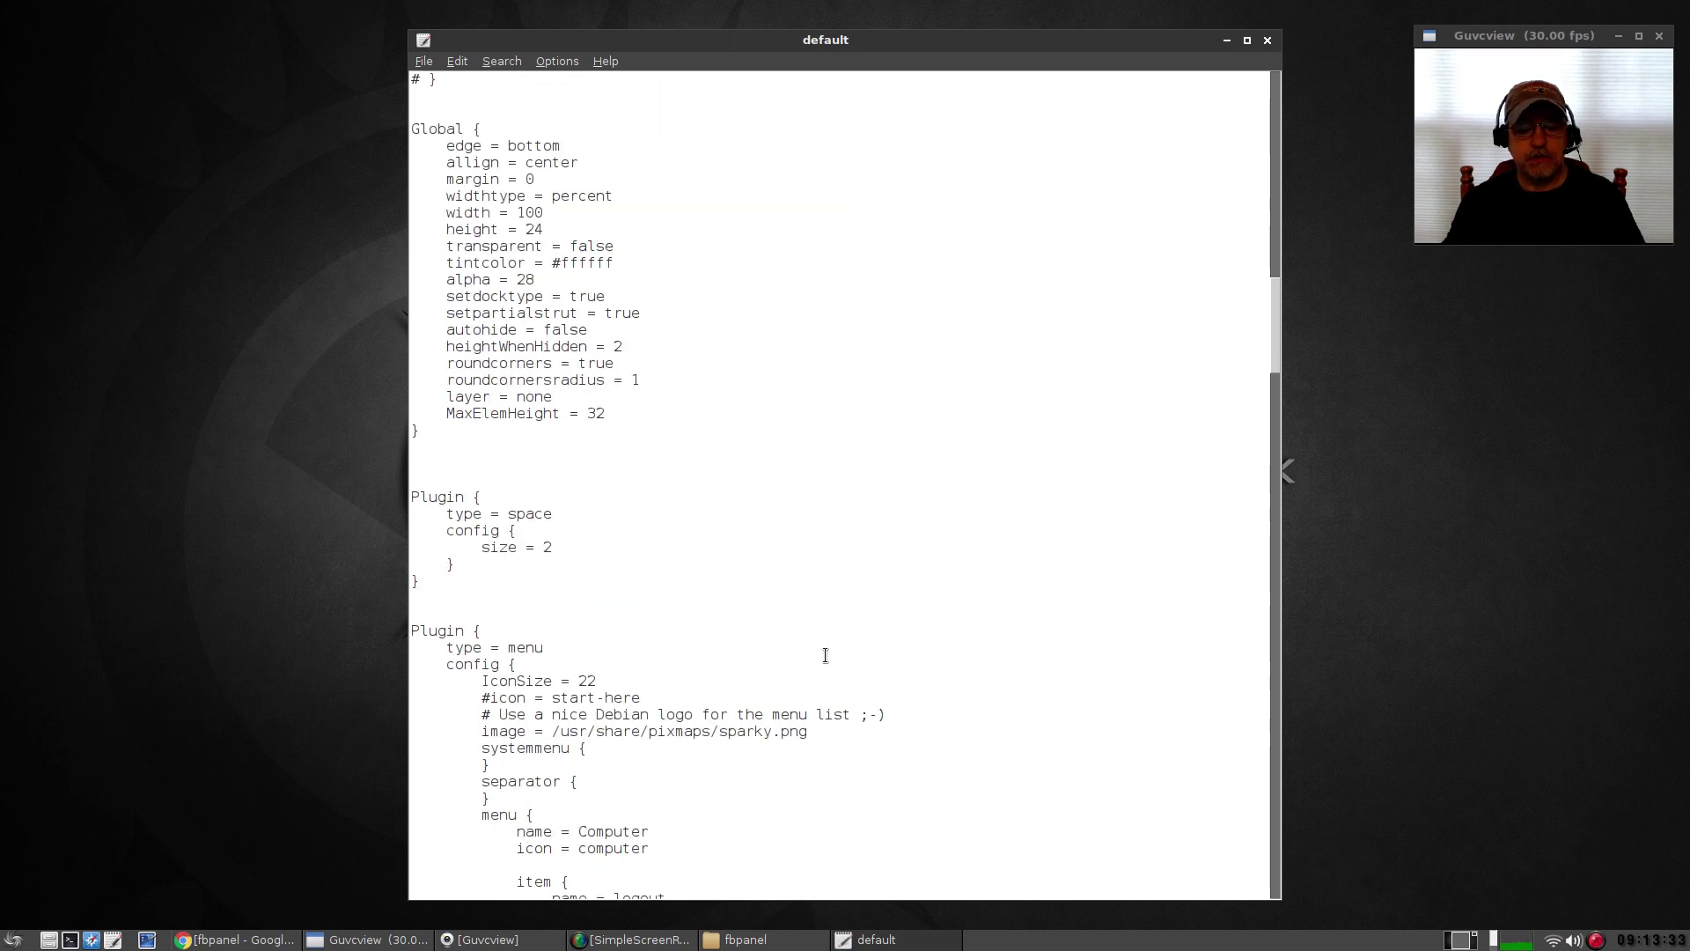
scroll(825, 655, down, 7)
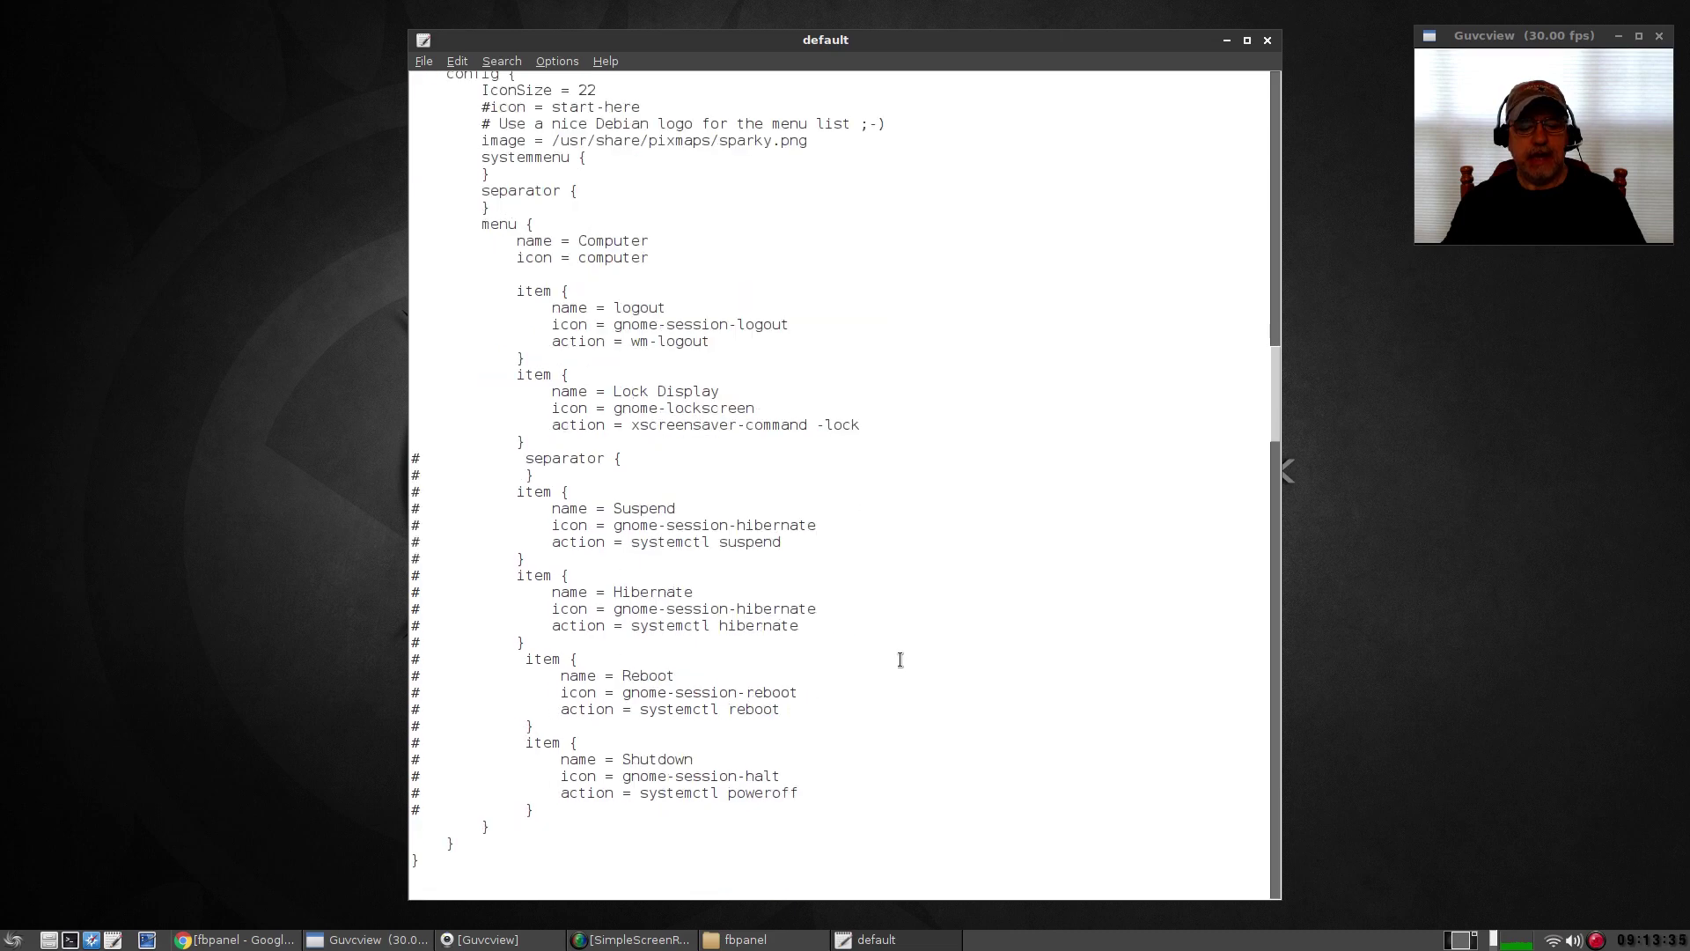
scroll(900, 659, up, 5)
scroll(900, 659, down, 20)
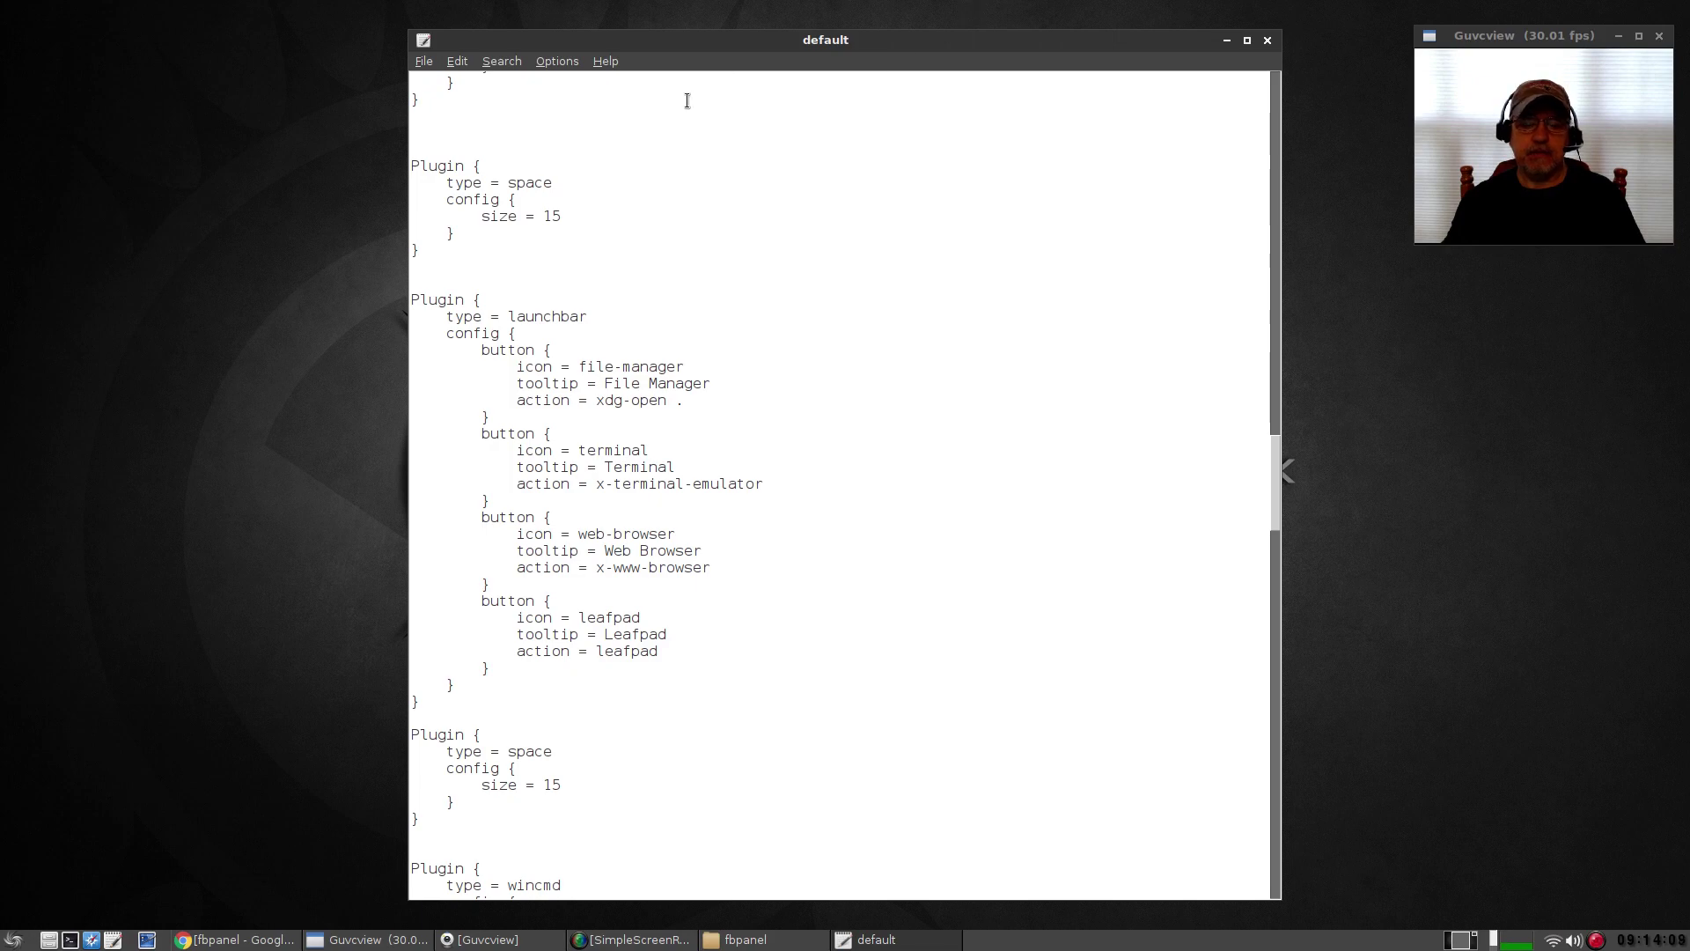
- Scroll through the remaining plugin blocks (tray, 10-pixel space, seconds clock), then back up
scroll(683, 436, down, 10)
scroll(683, 446, down, 10)
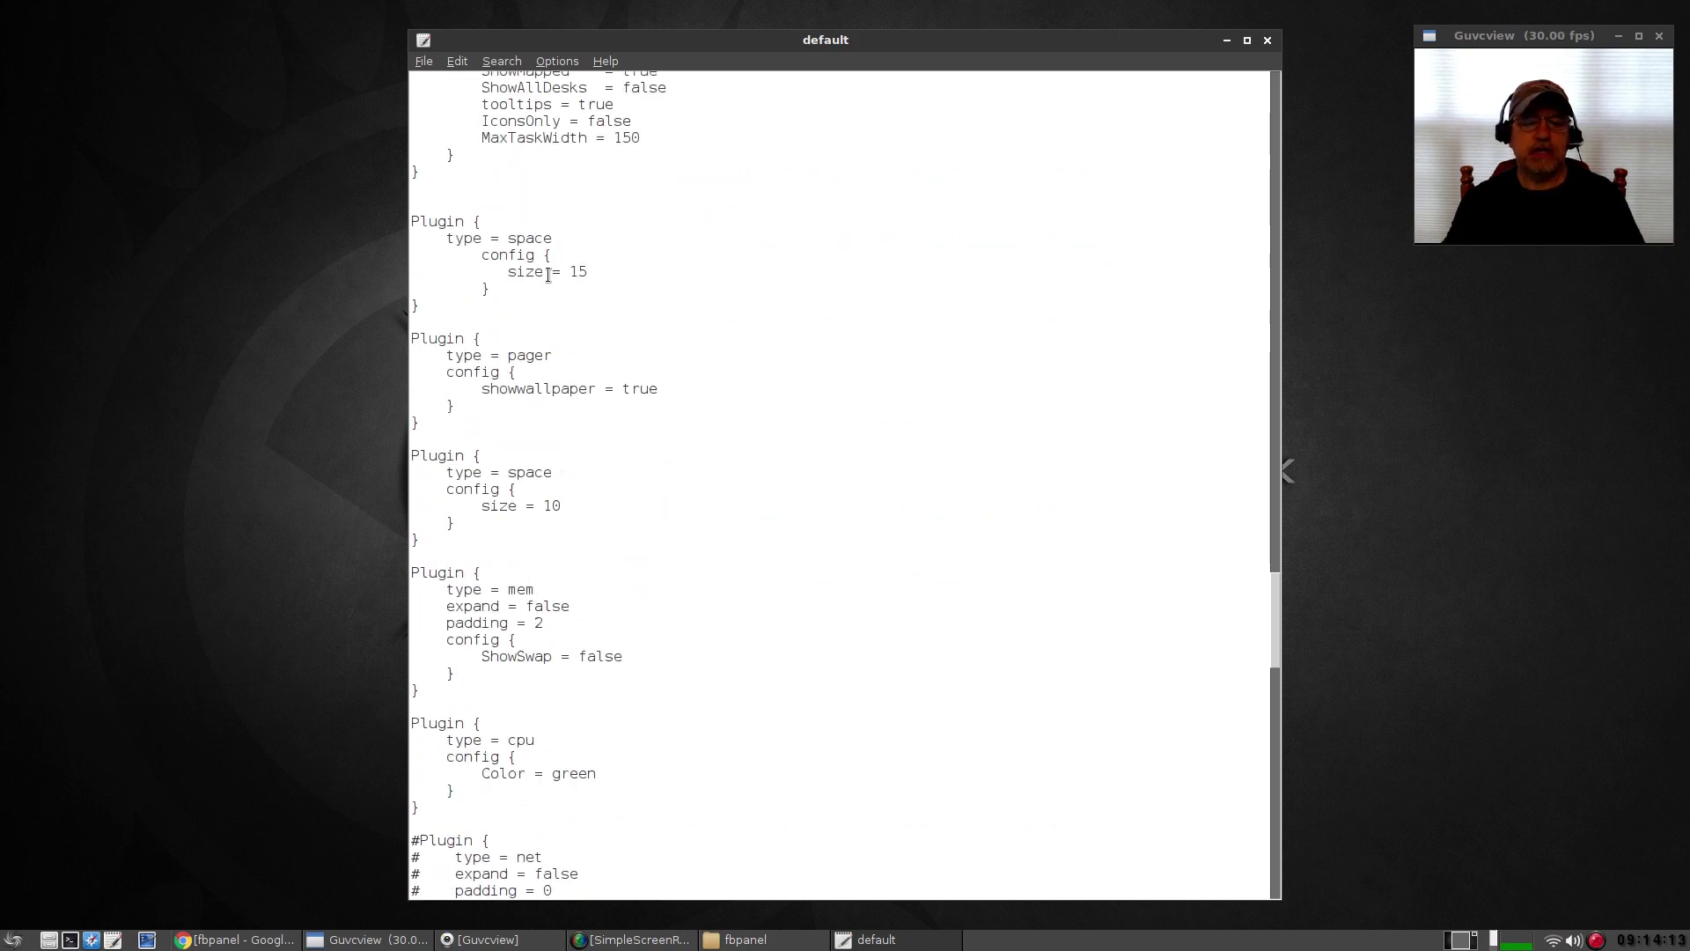
scroll(667, 476, down, 2)
scroll(667, 476, down, 3)
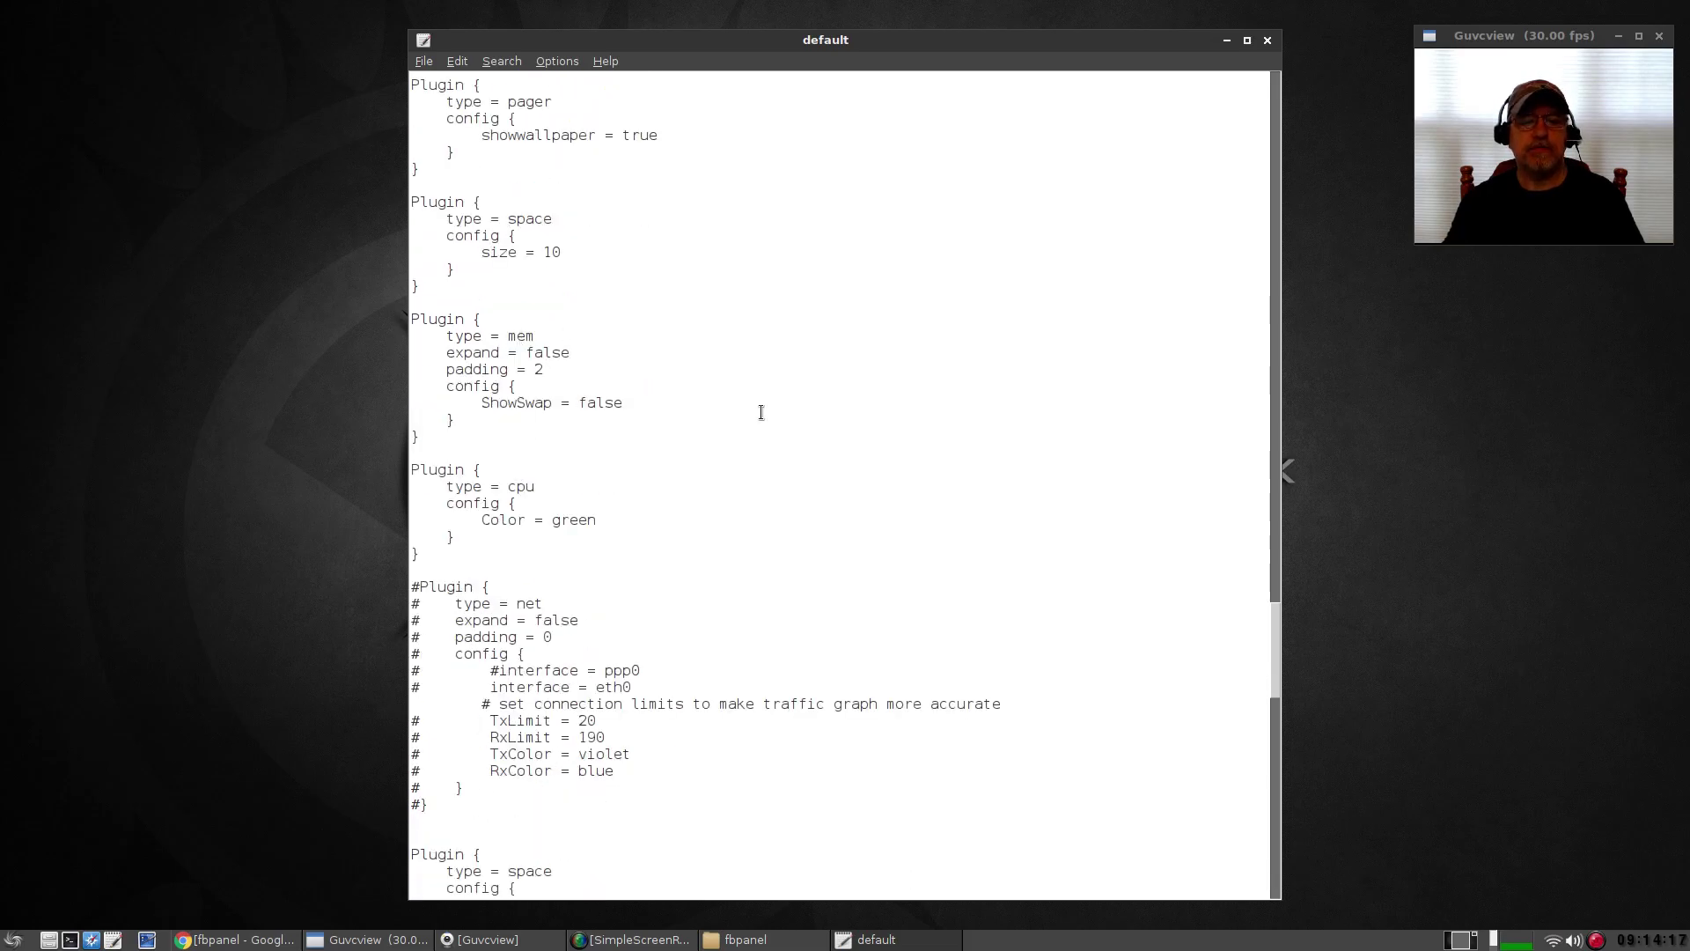
scroll(917, 502, down, 3)
scroll(905, 539, down, 2)
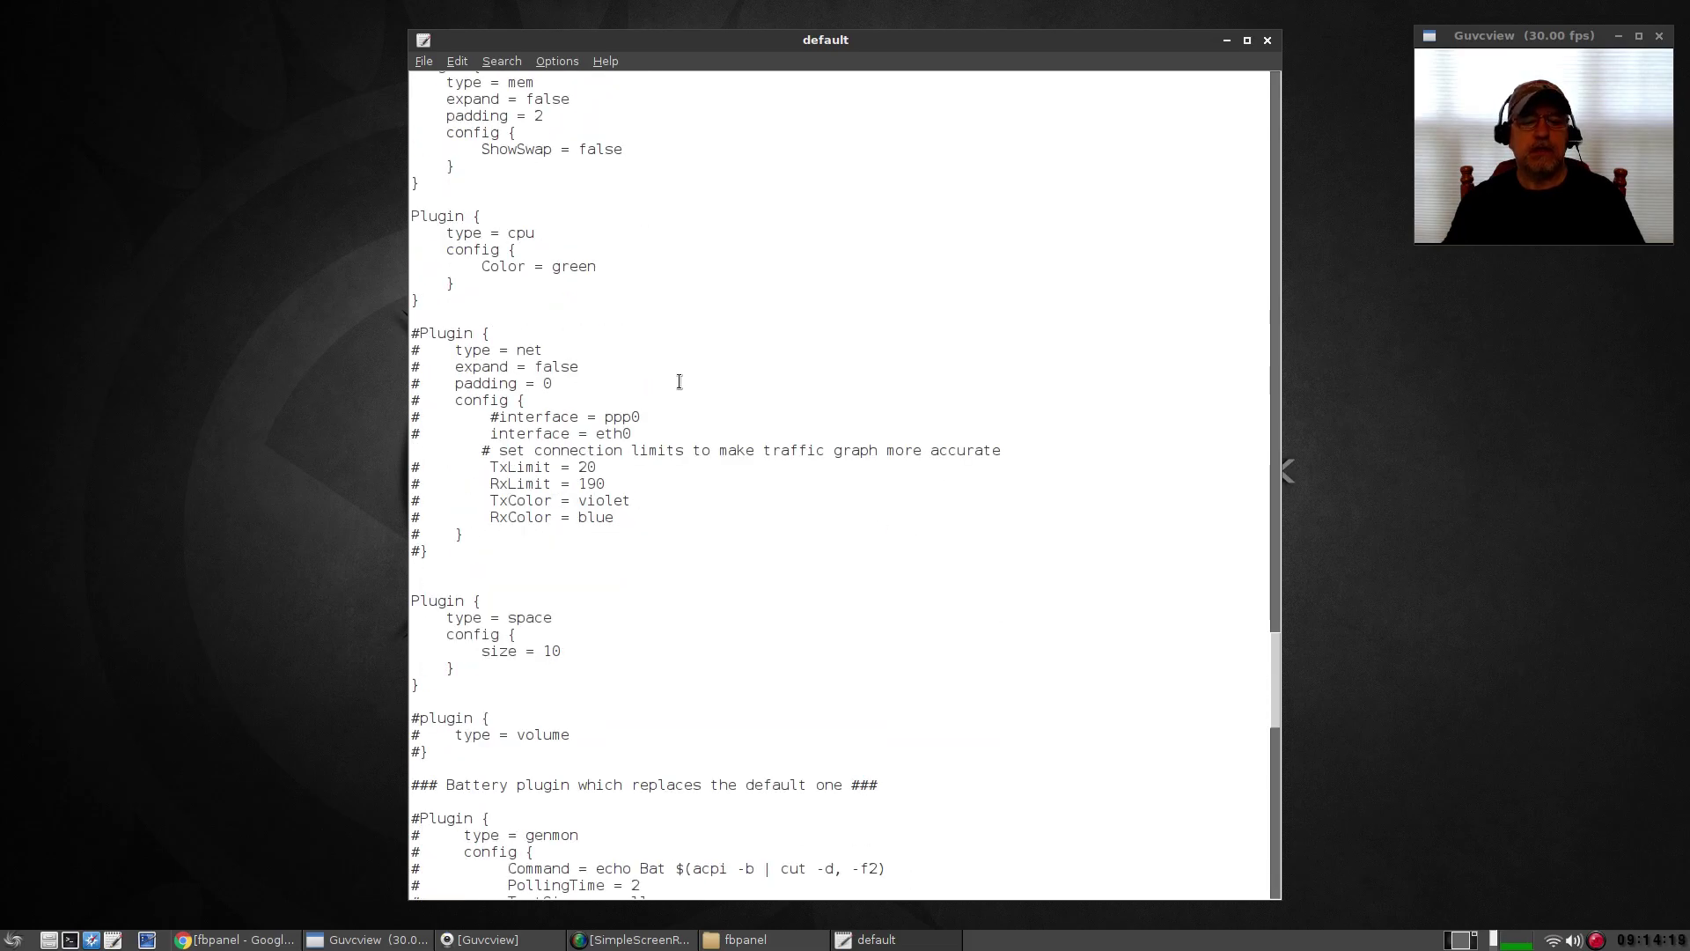
scroll(788, 481, down, 5)
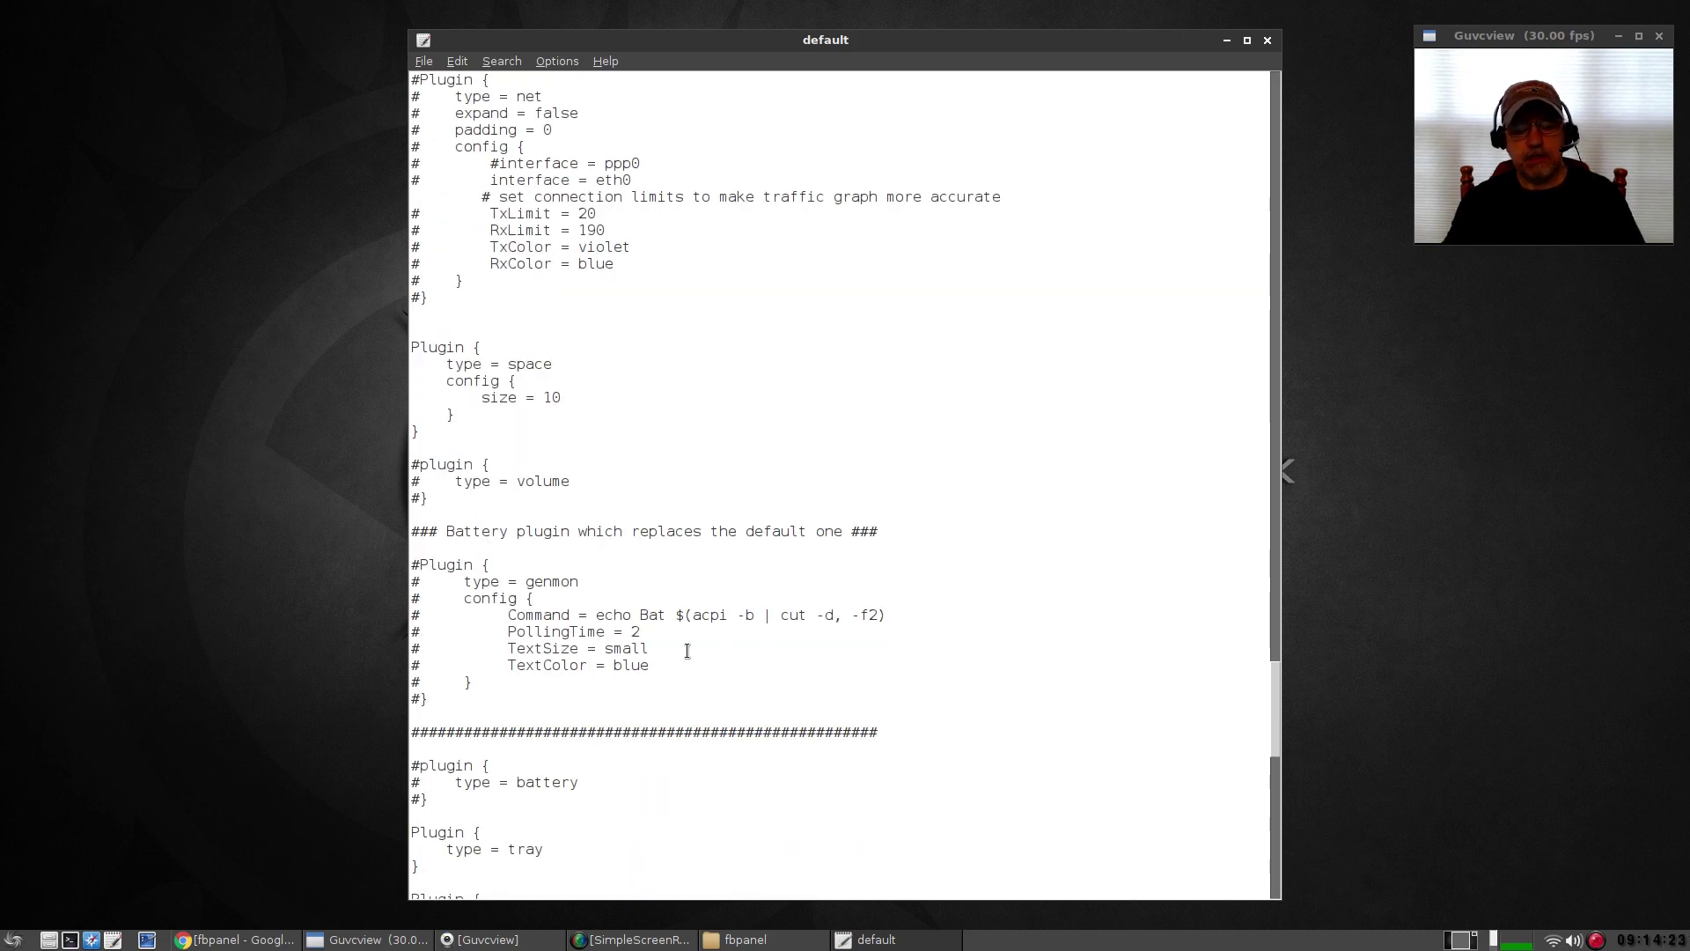
scroll(688, 651, down, 8)
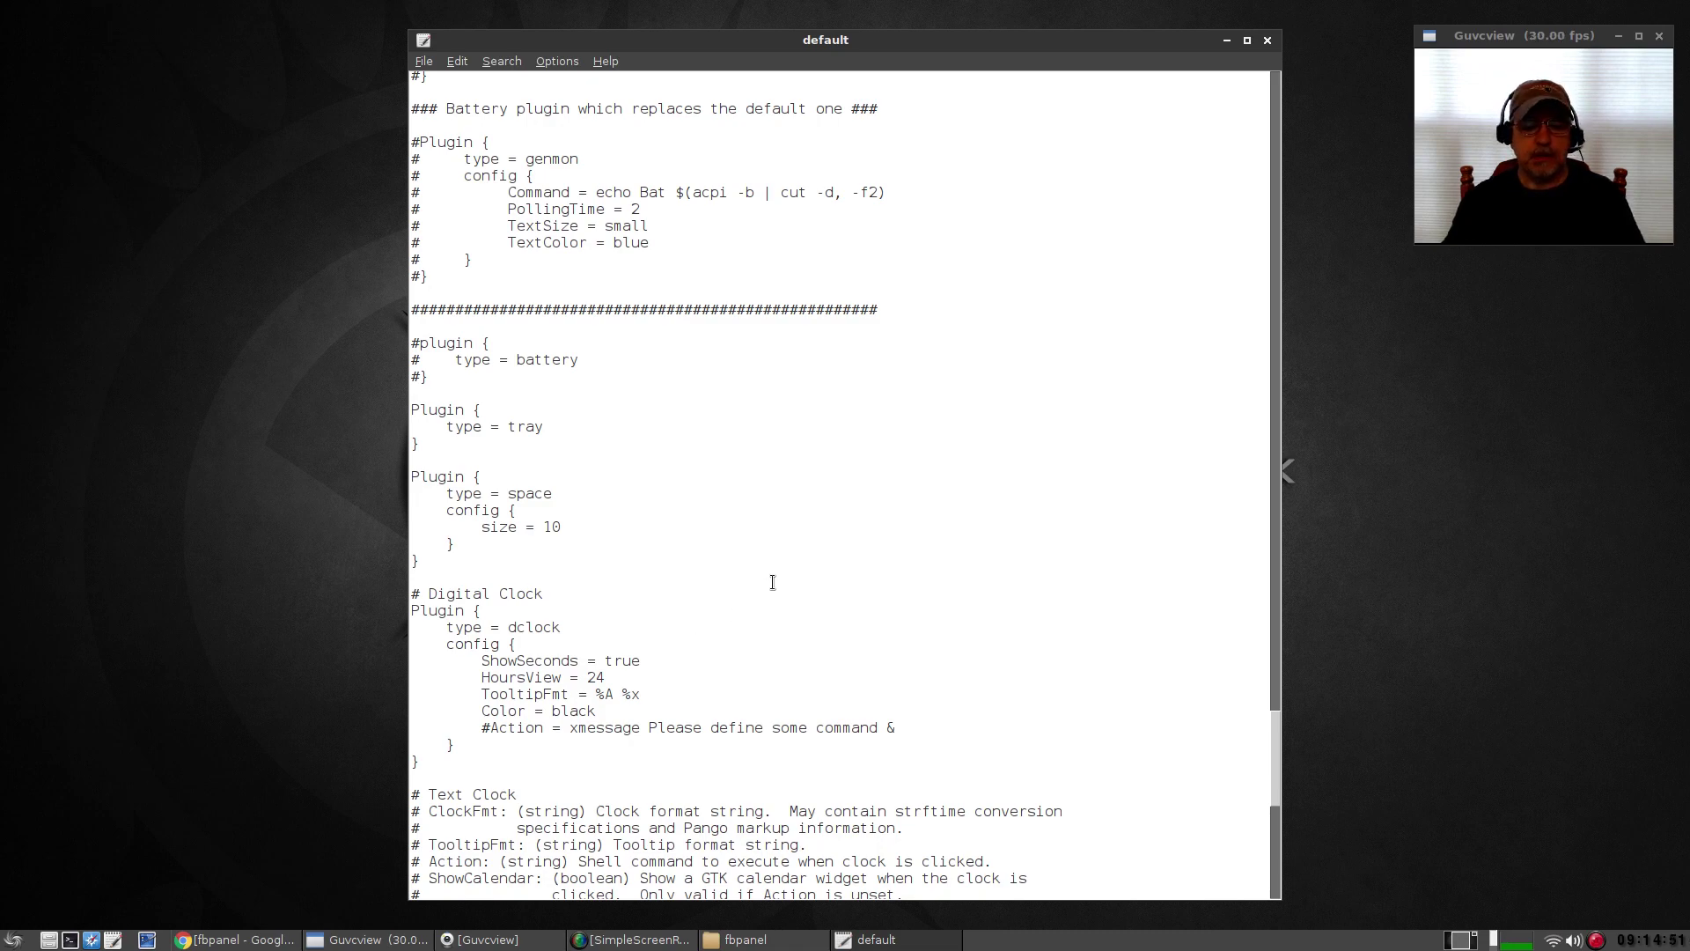
scroll(773, 583, up, 20)
scroll(773, 583, up, 20)
scroll(773, 583, up, 20)
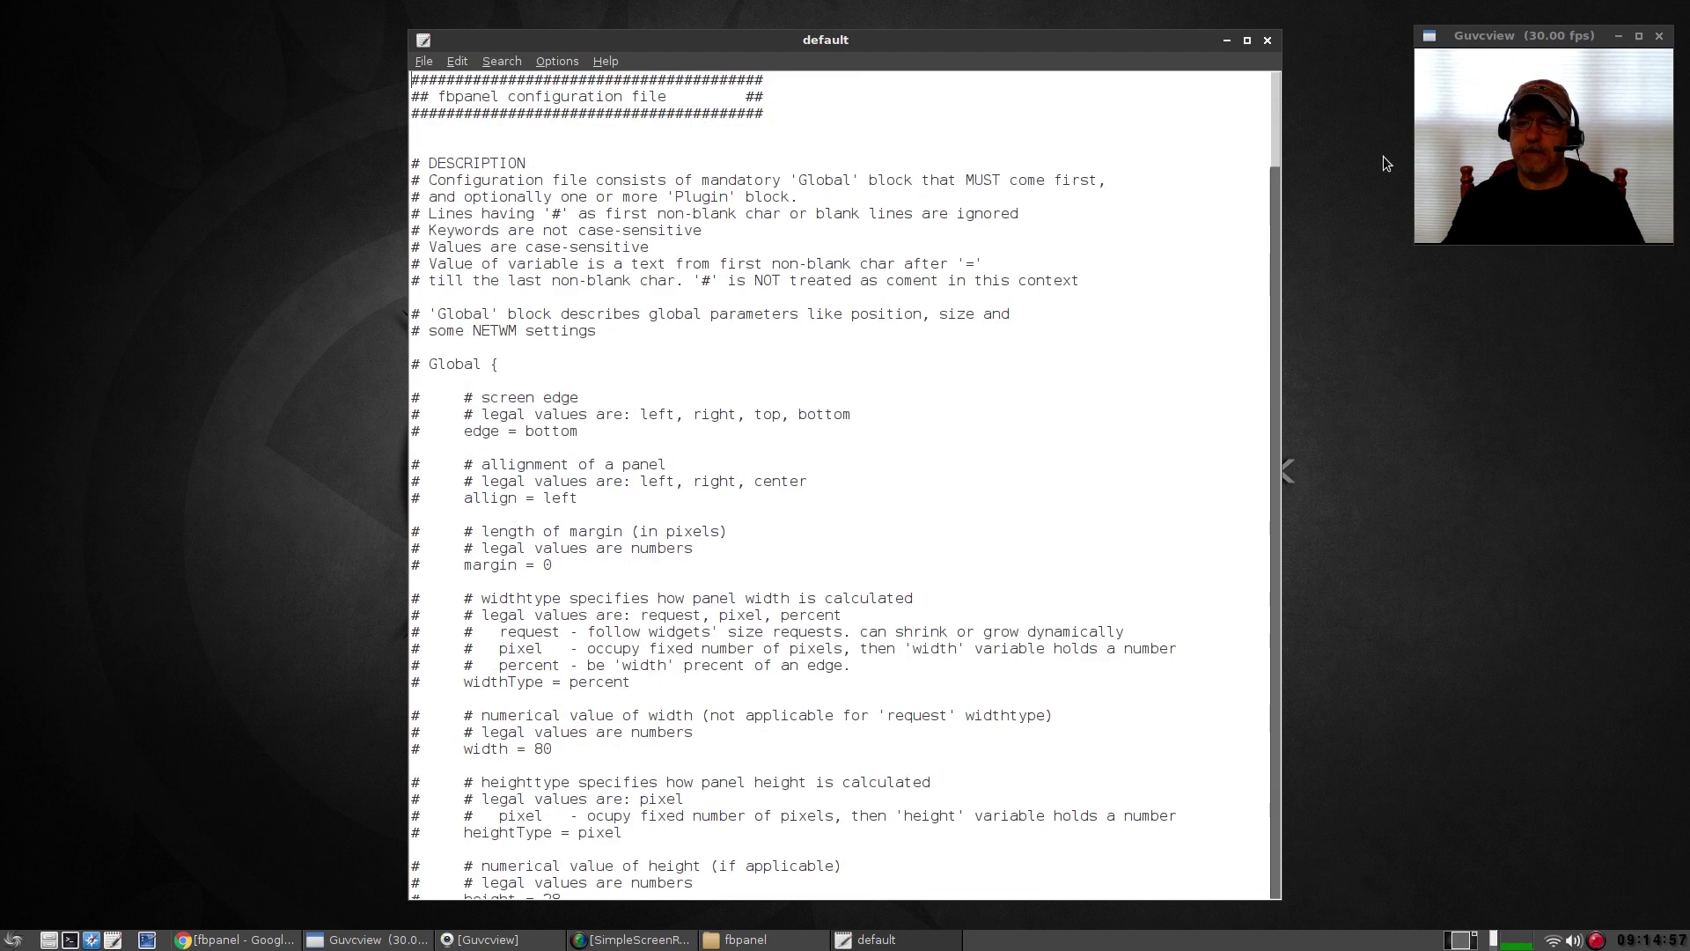
- Close Leafpad and the fbpanel folder, then review fbpanel Preferences' Panel, Plugins and Profile tabs
click(1267, 41)
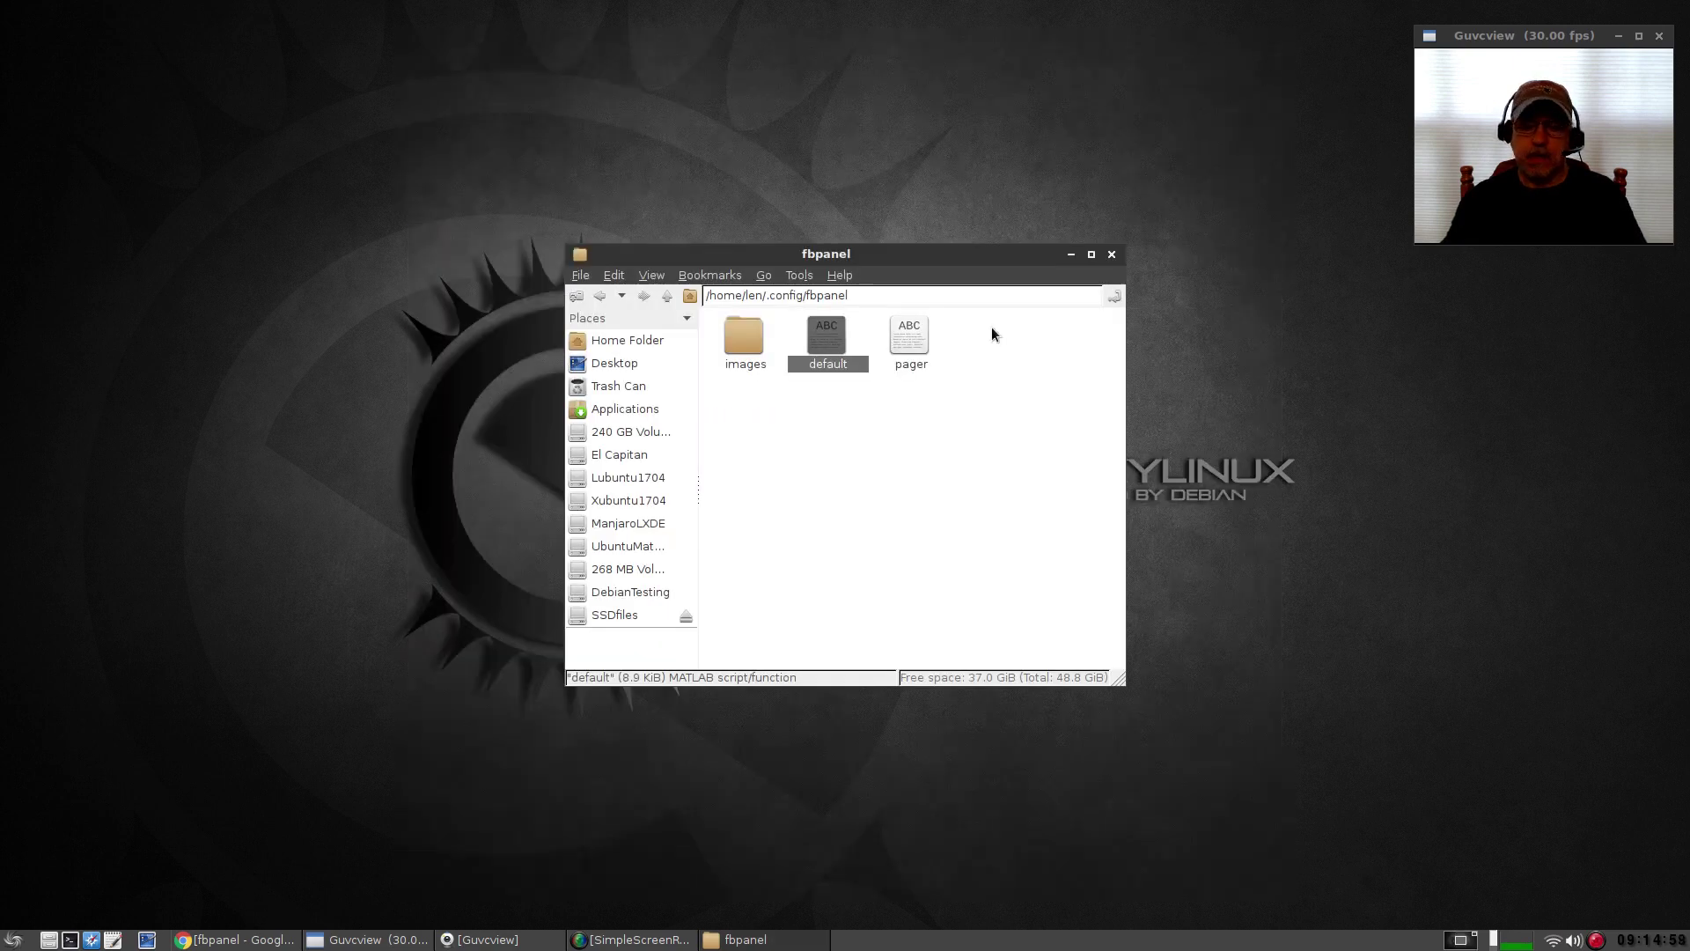
click(1112, 255)
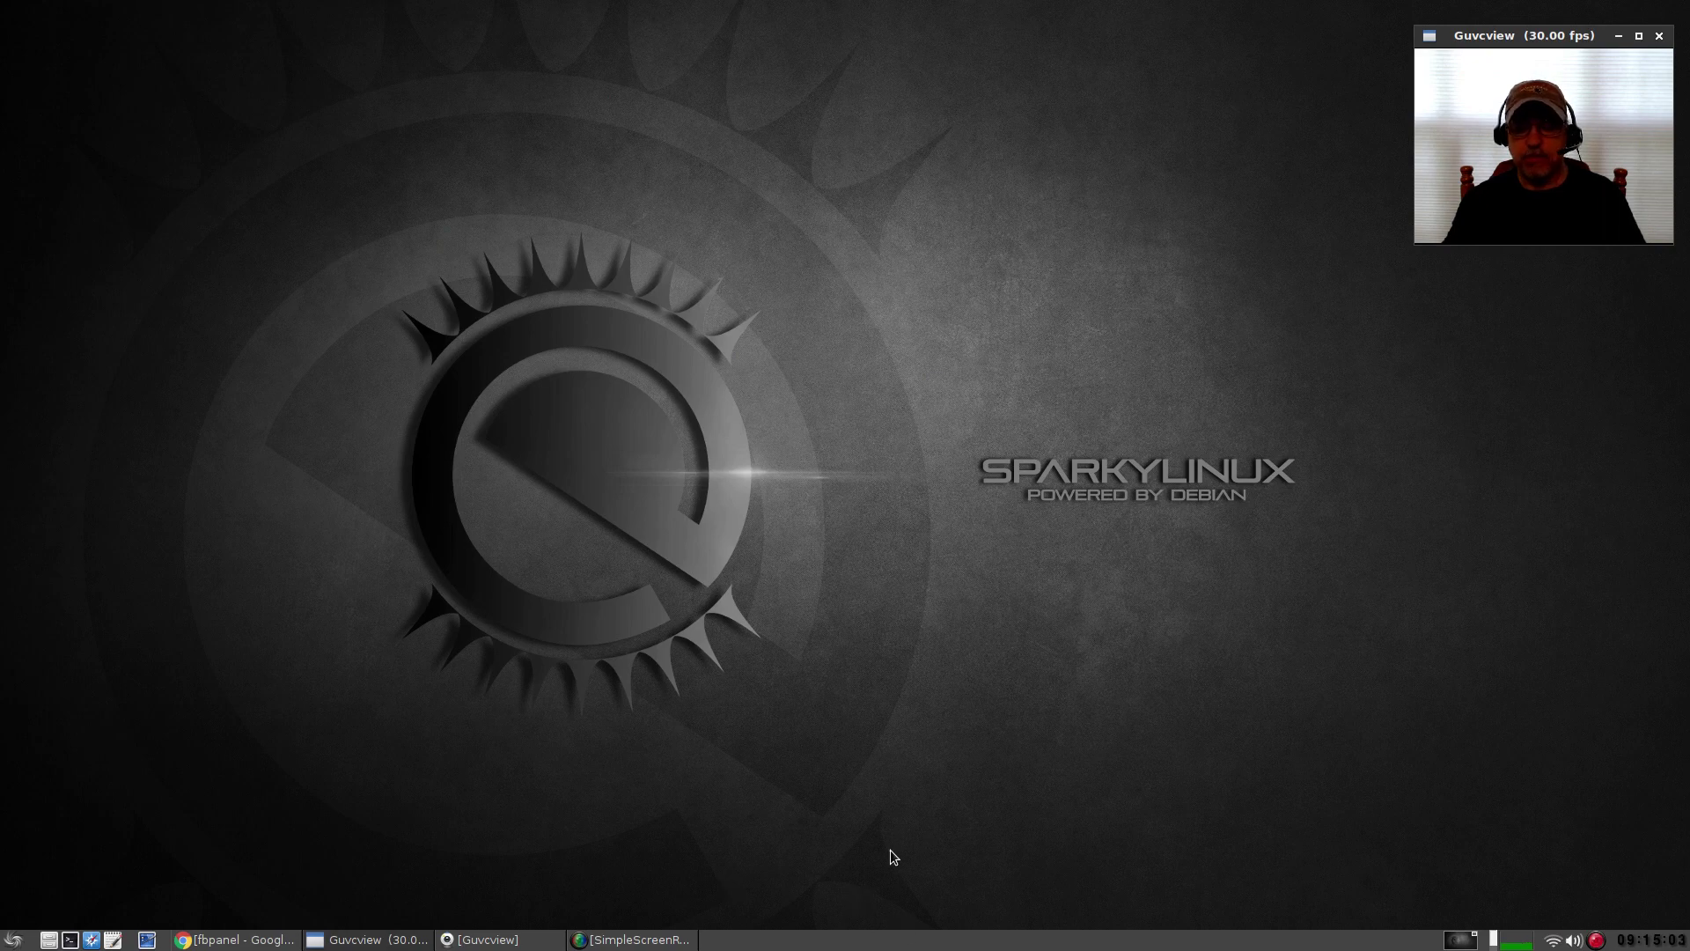
right_click(893, 944)
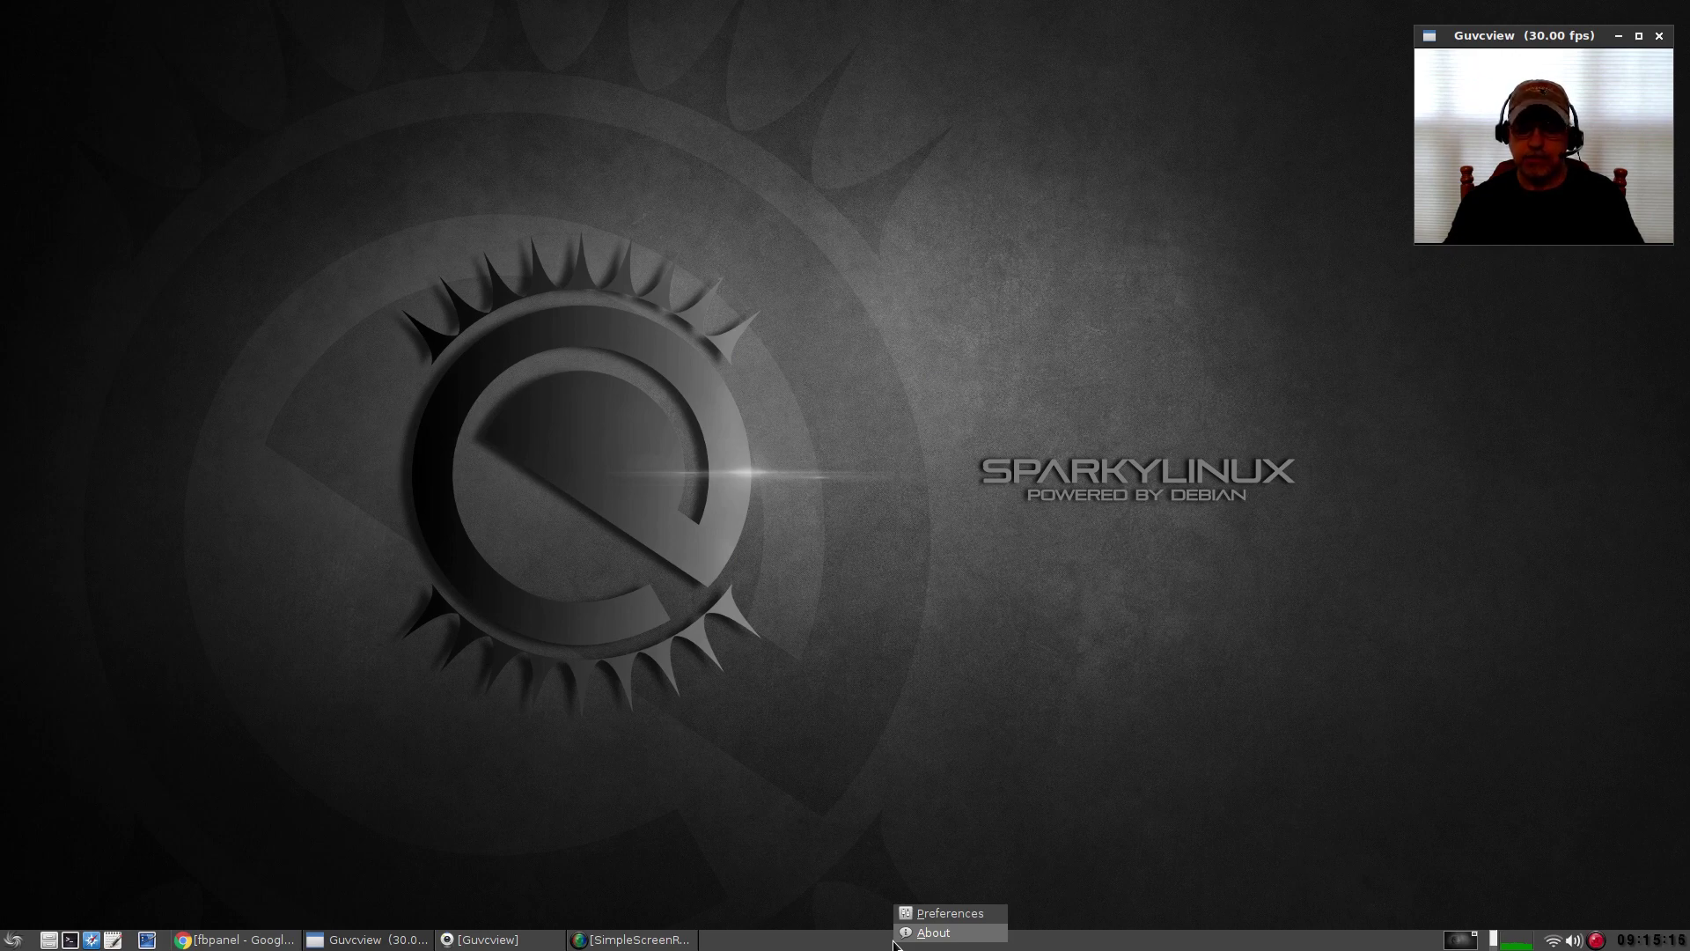
click(944, 915)
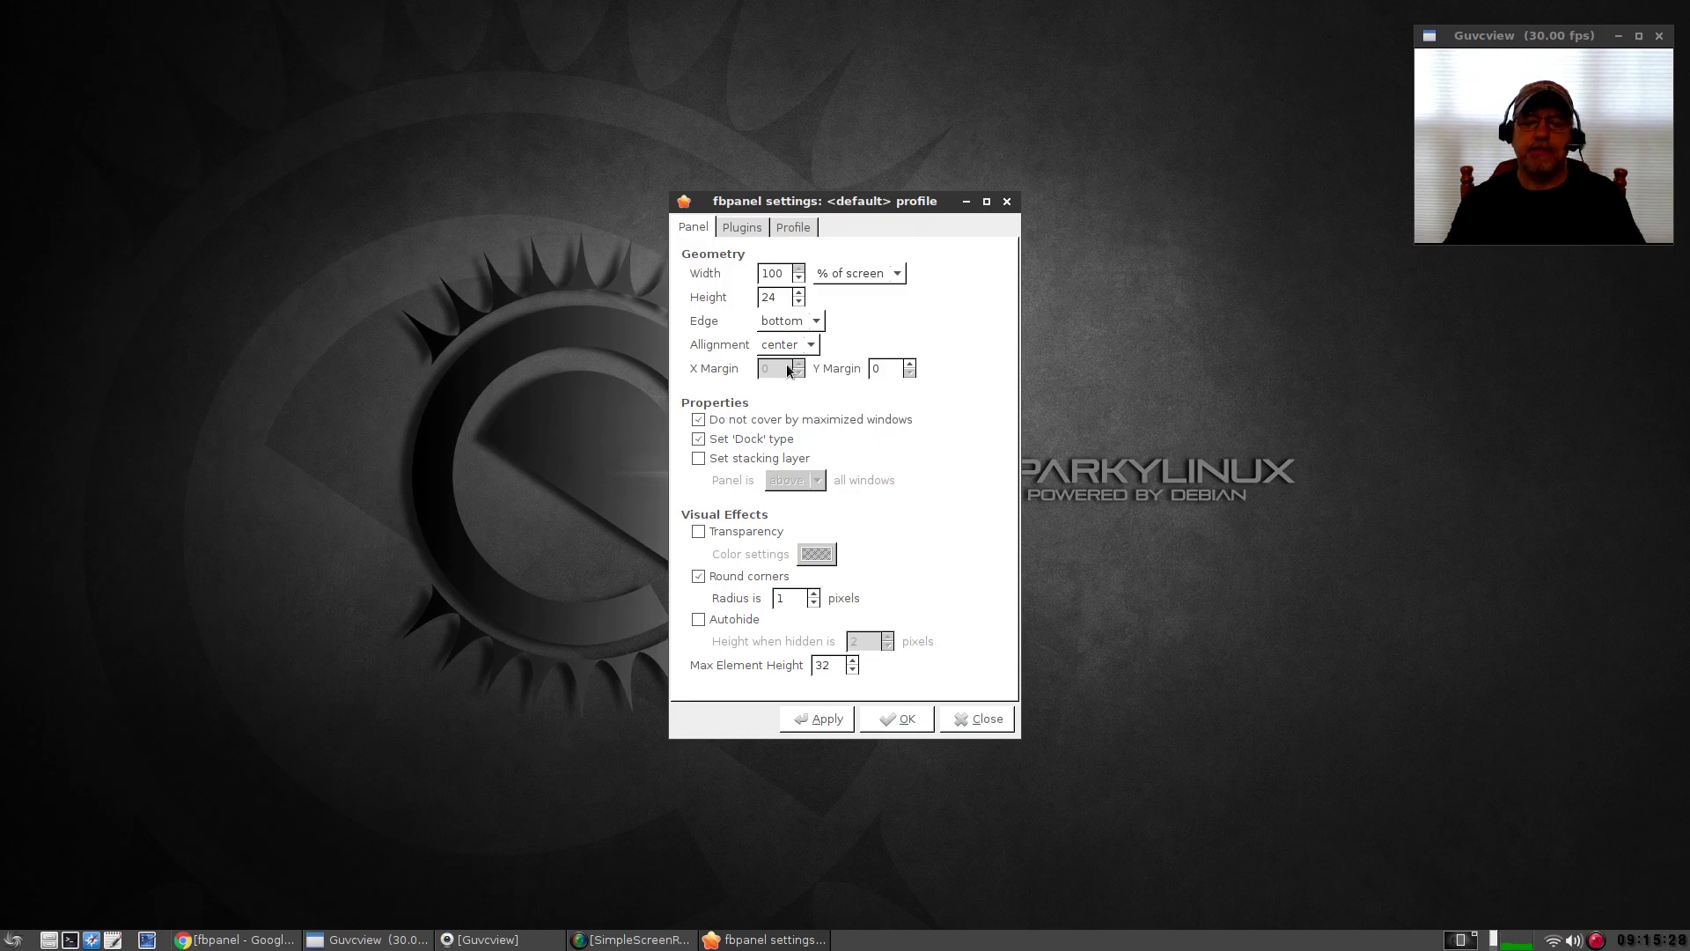
click(739, 227)
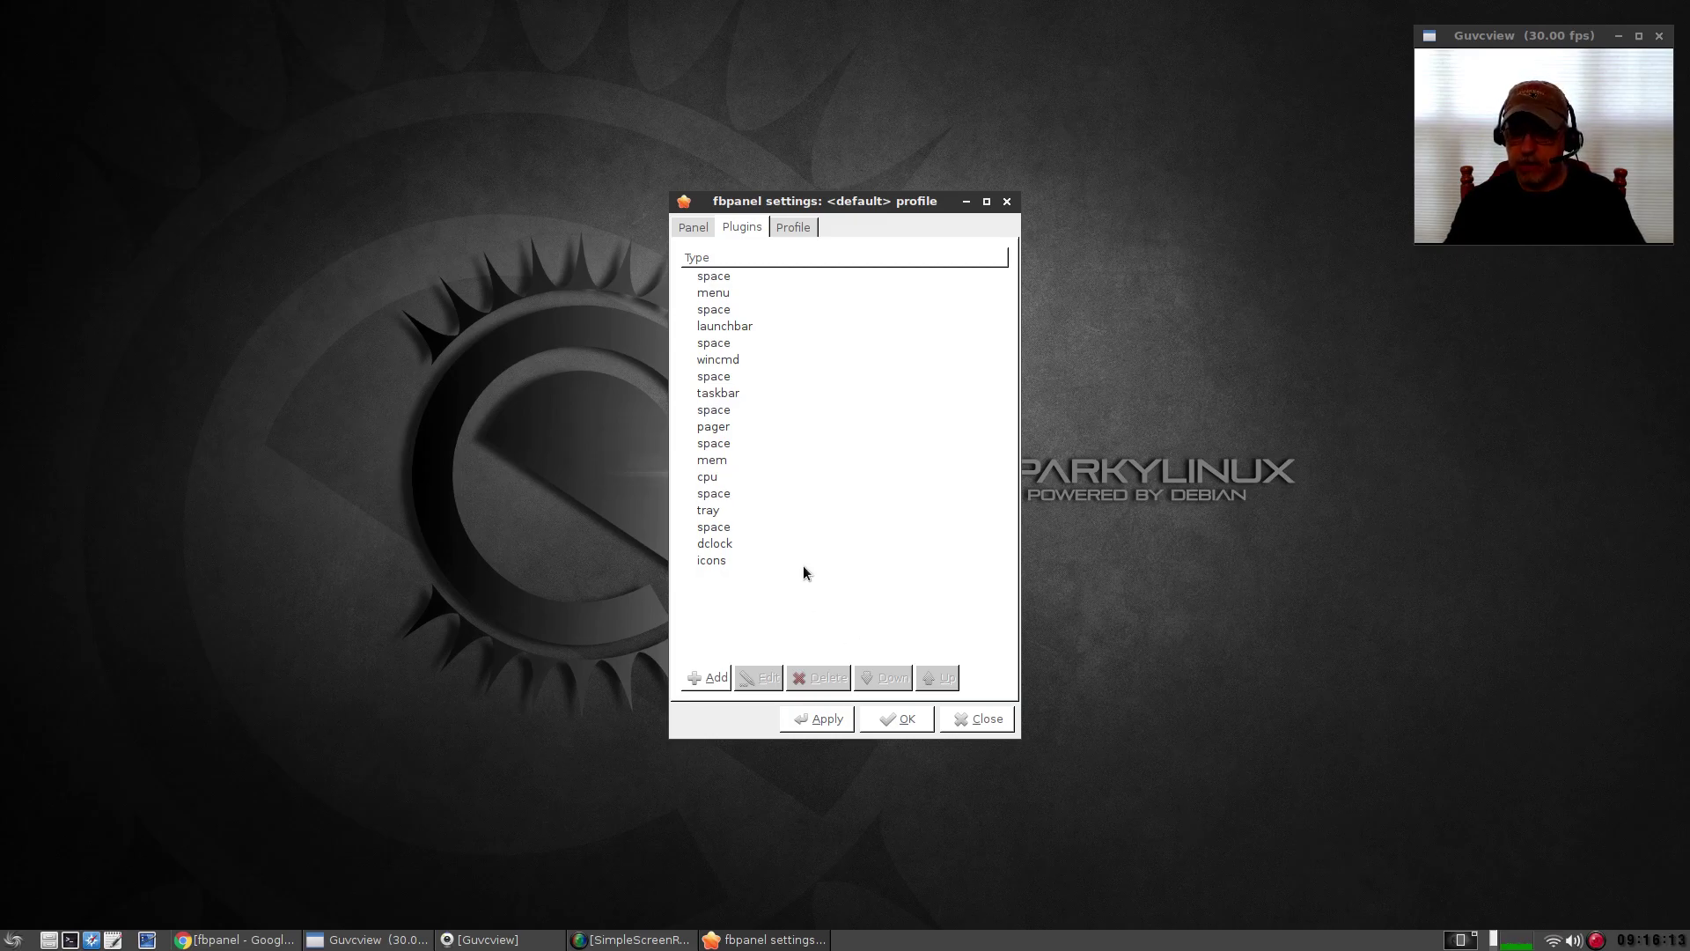
click(790, 229)
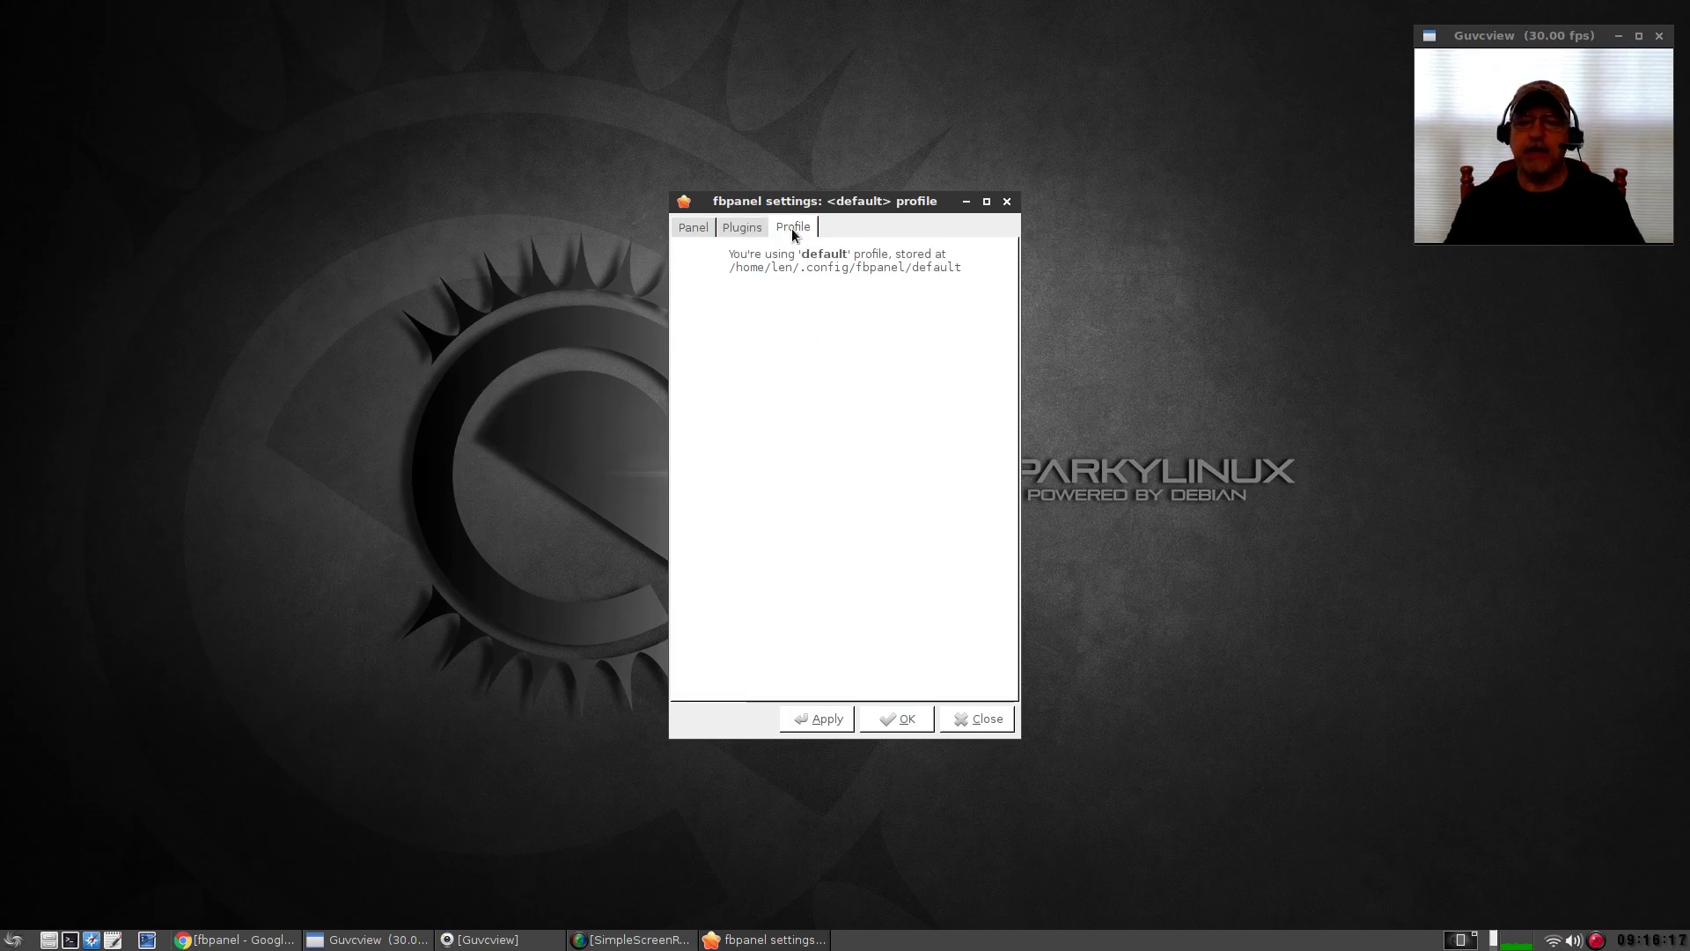
click(977, 720)
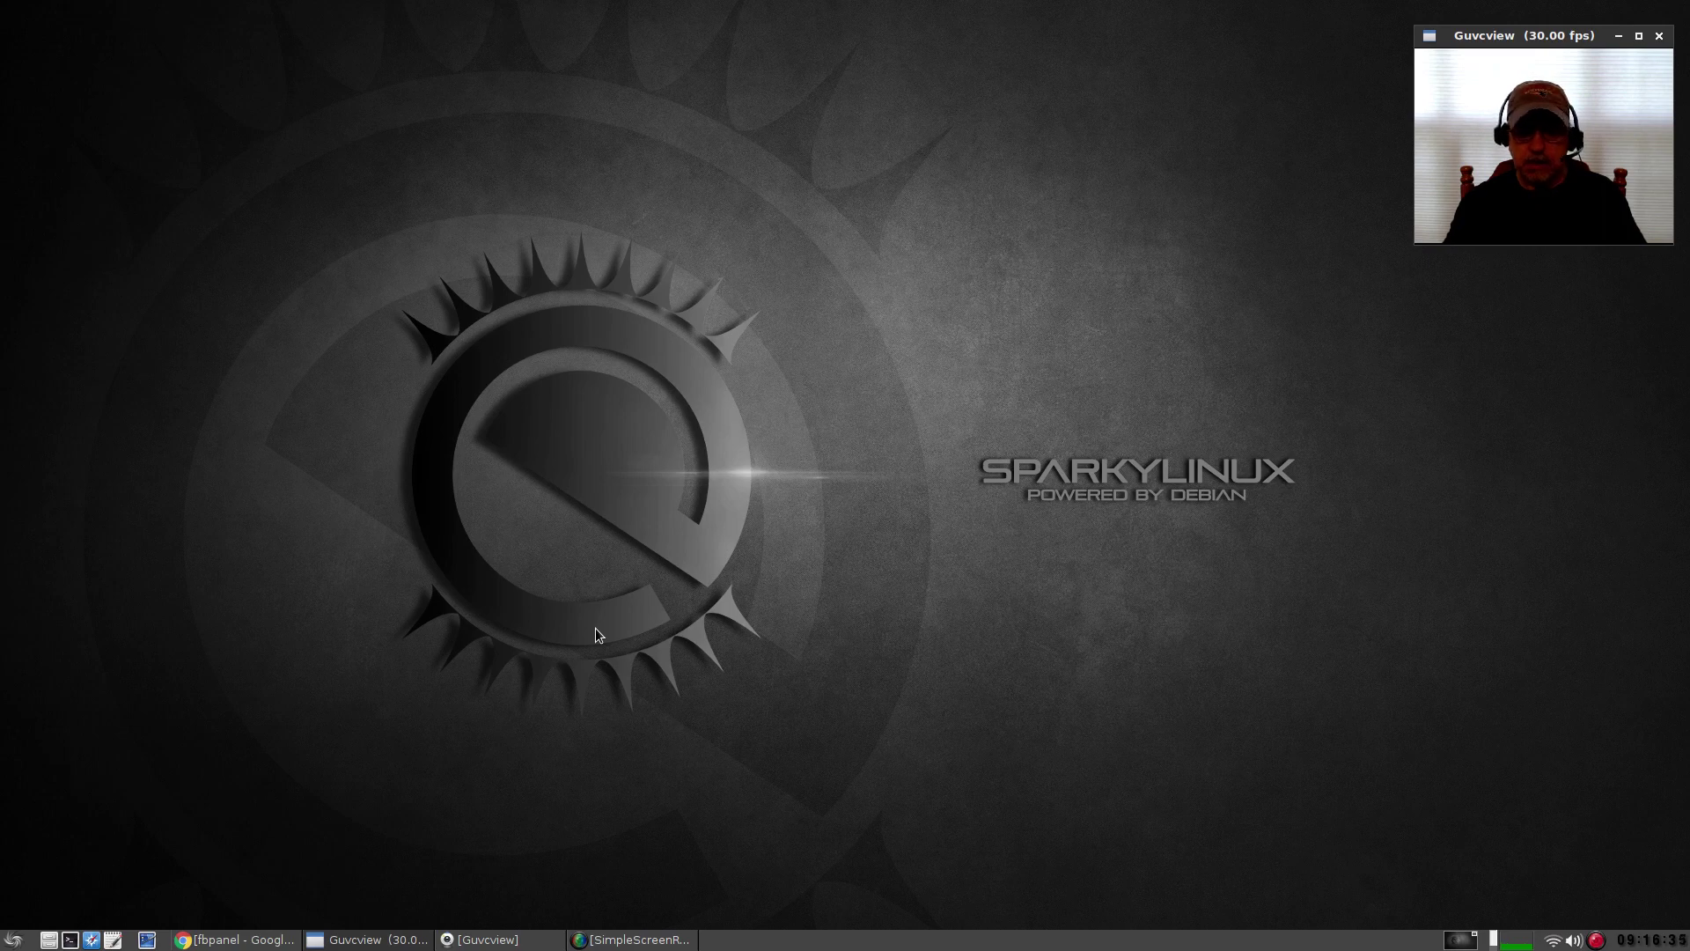
- Move the Guvcview window lower, then run tint2 from a new terminal
drag(1540, 39, 1545, 159)
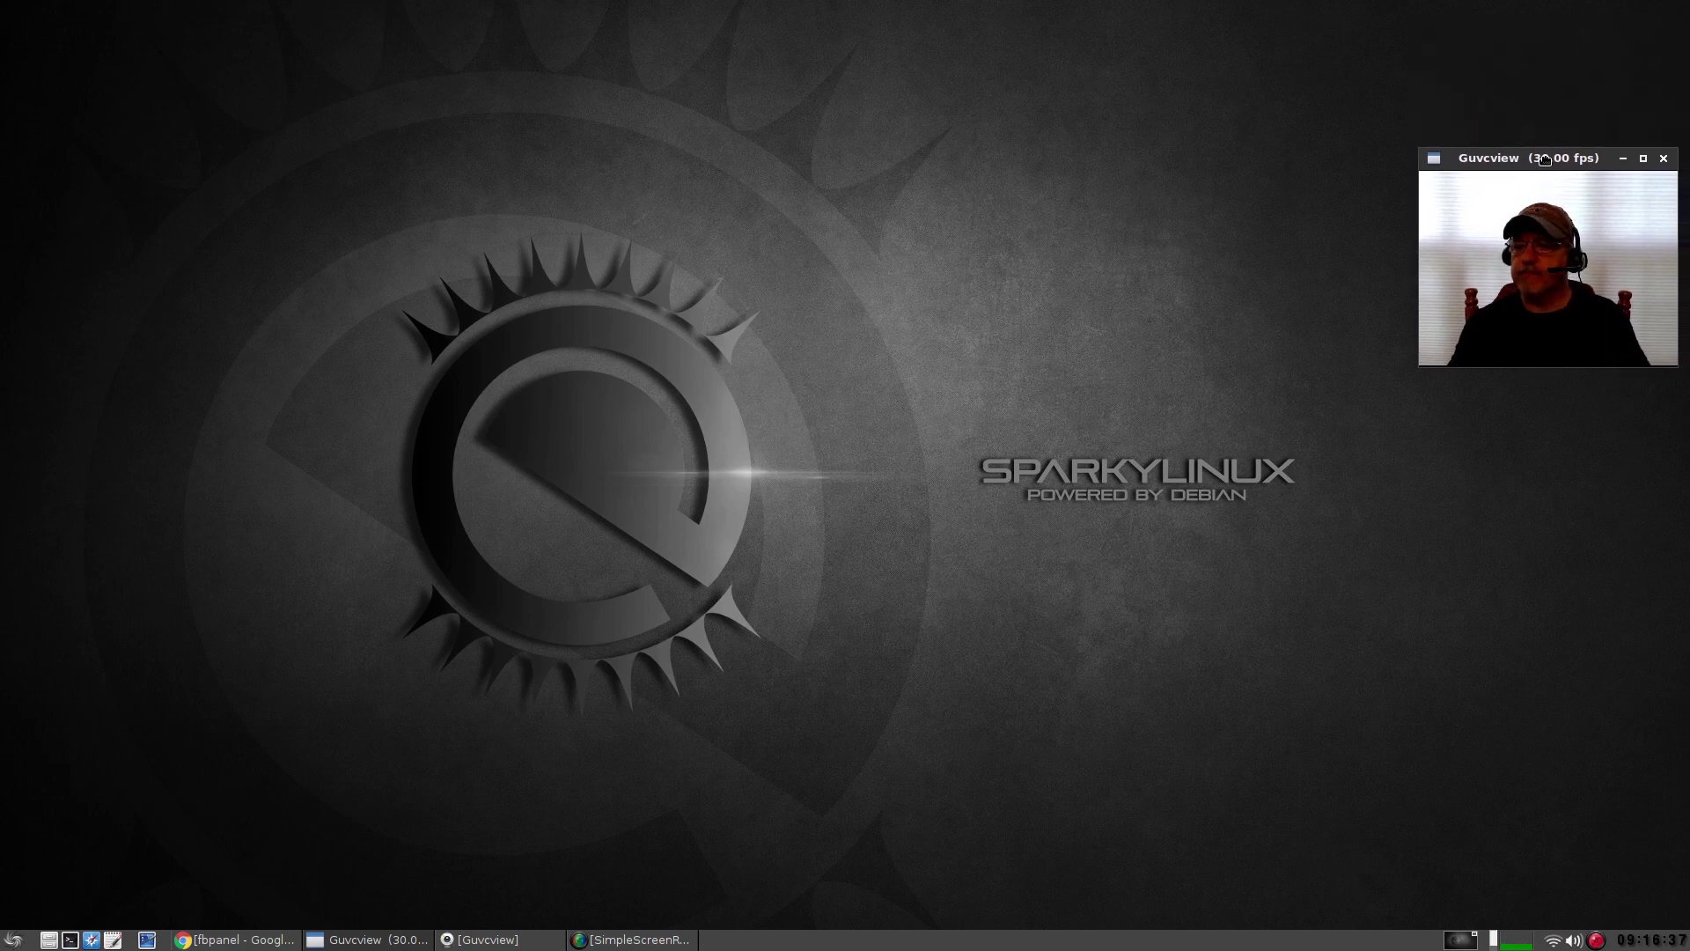
click(70, 940)
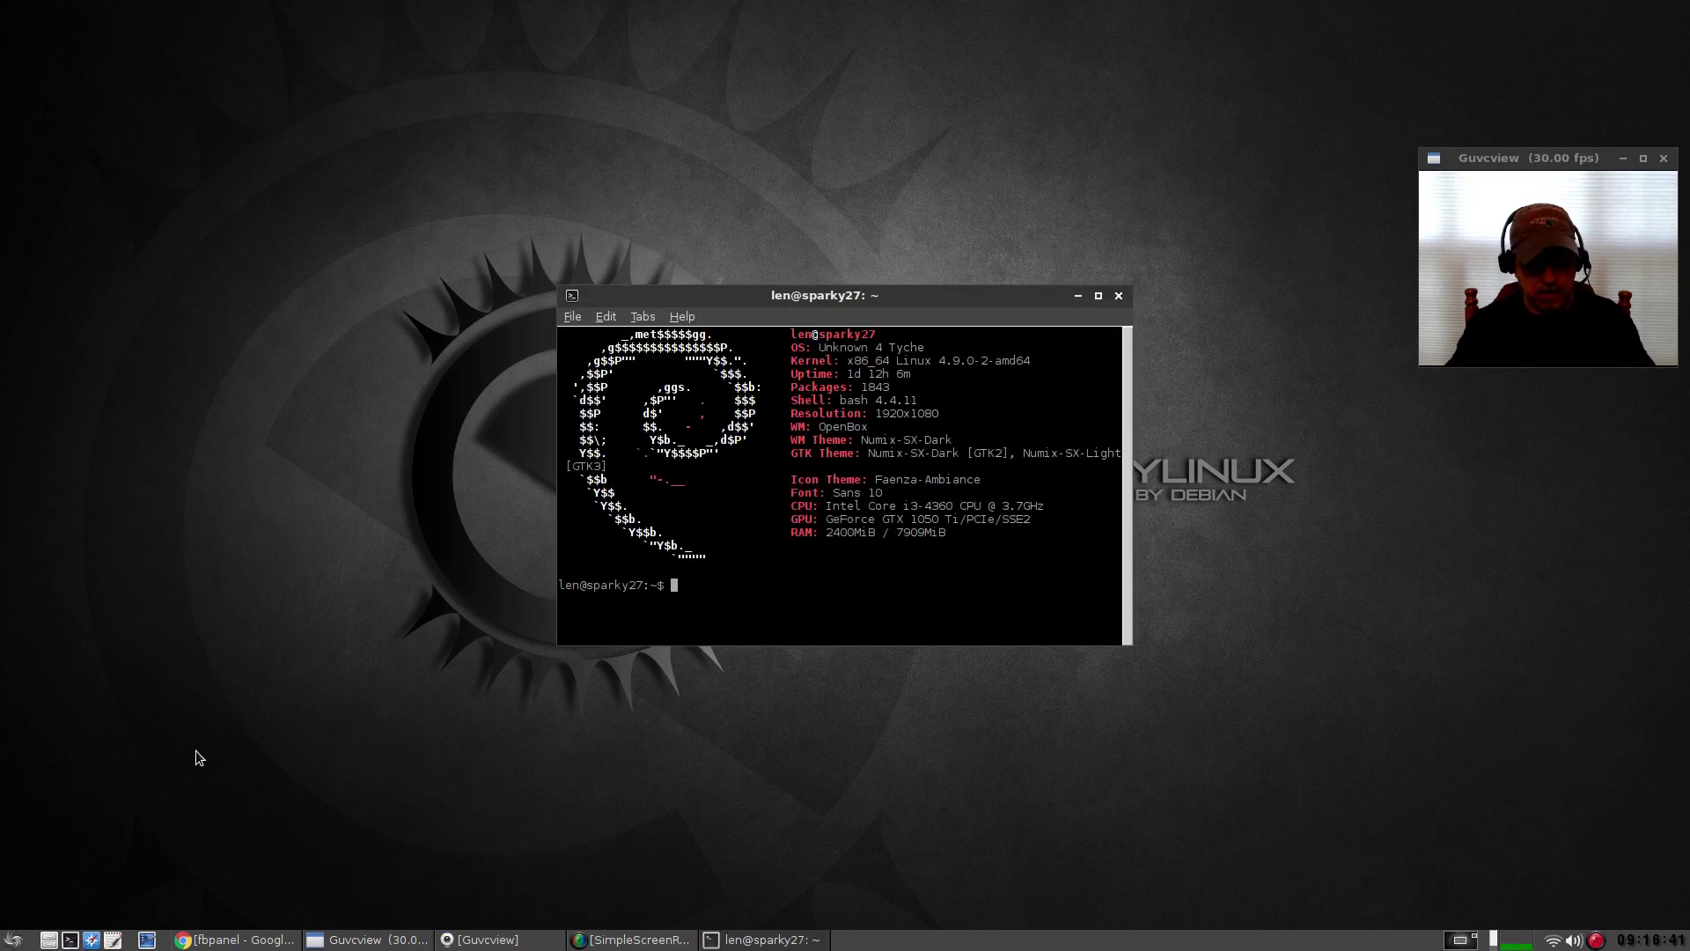
text(tint2)
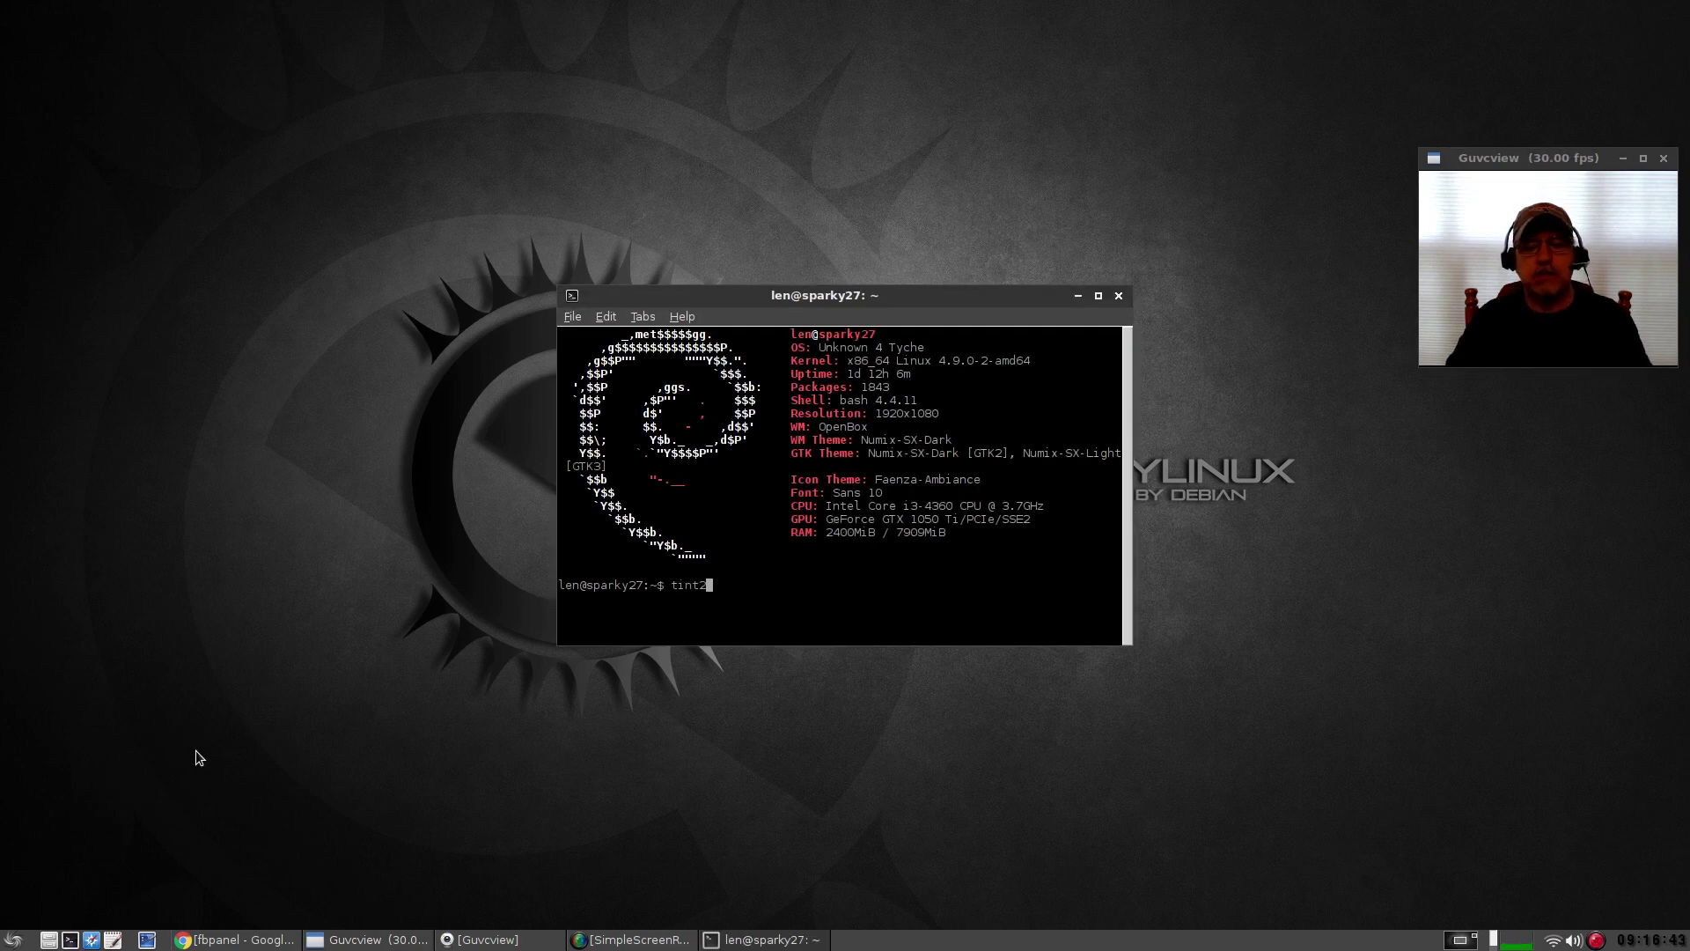
key(Return)
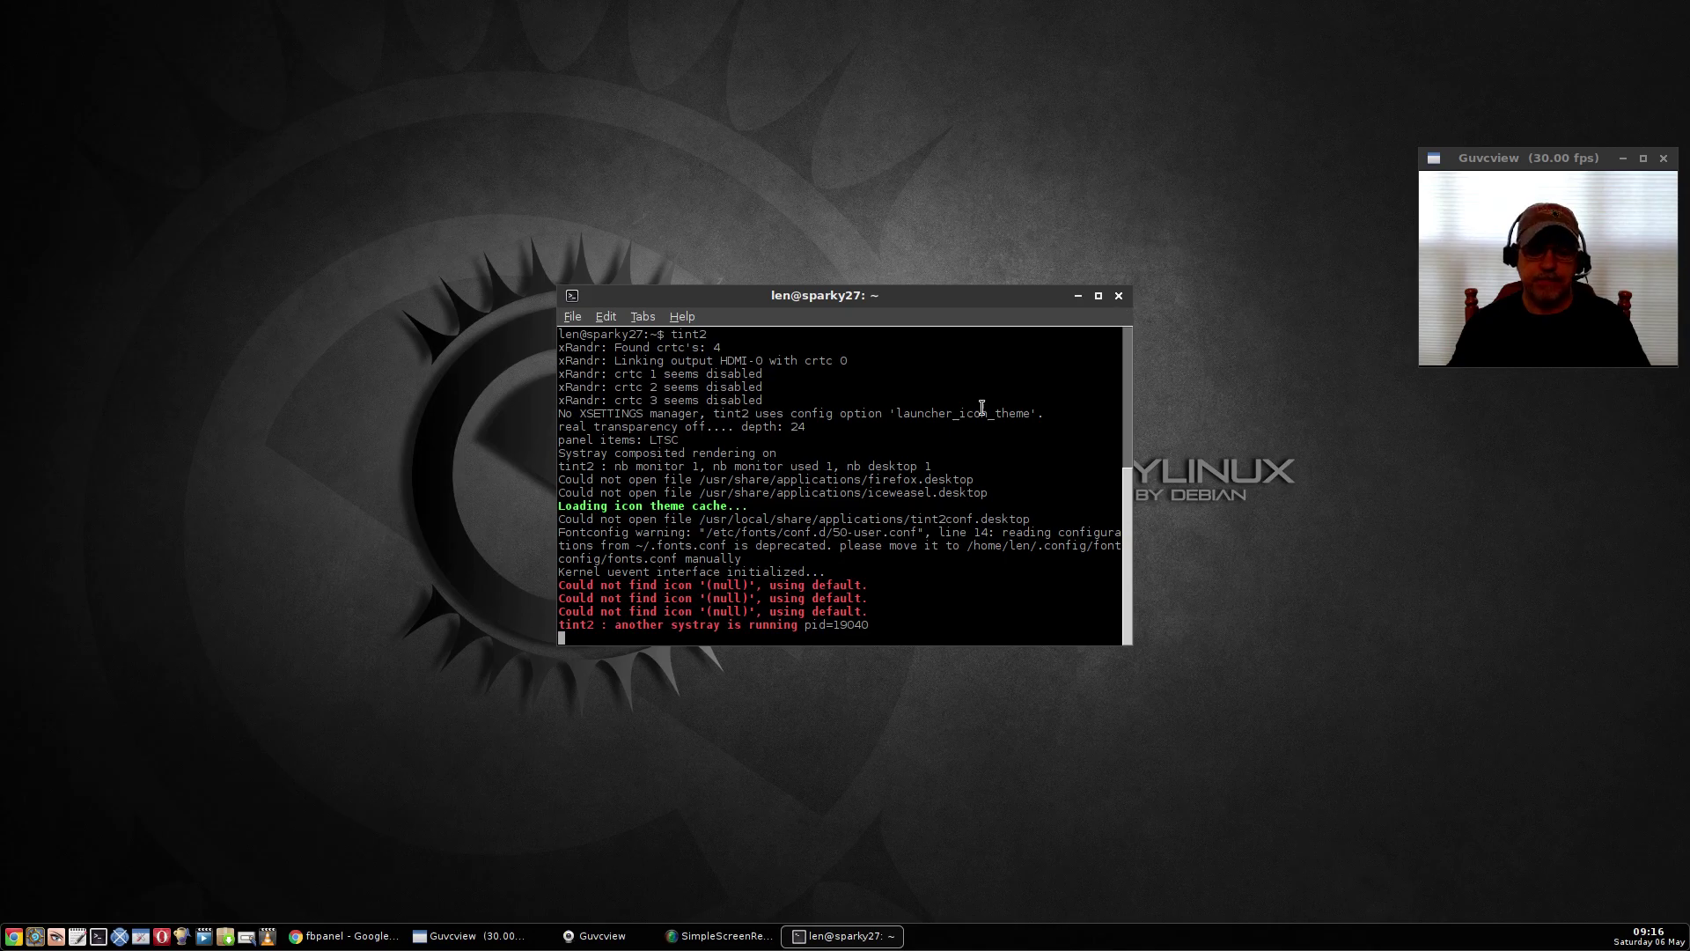
- Minimize the tint2 terminal to reveal the tint2 panel along the bottom
click(1080, 297)
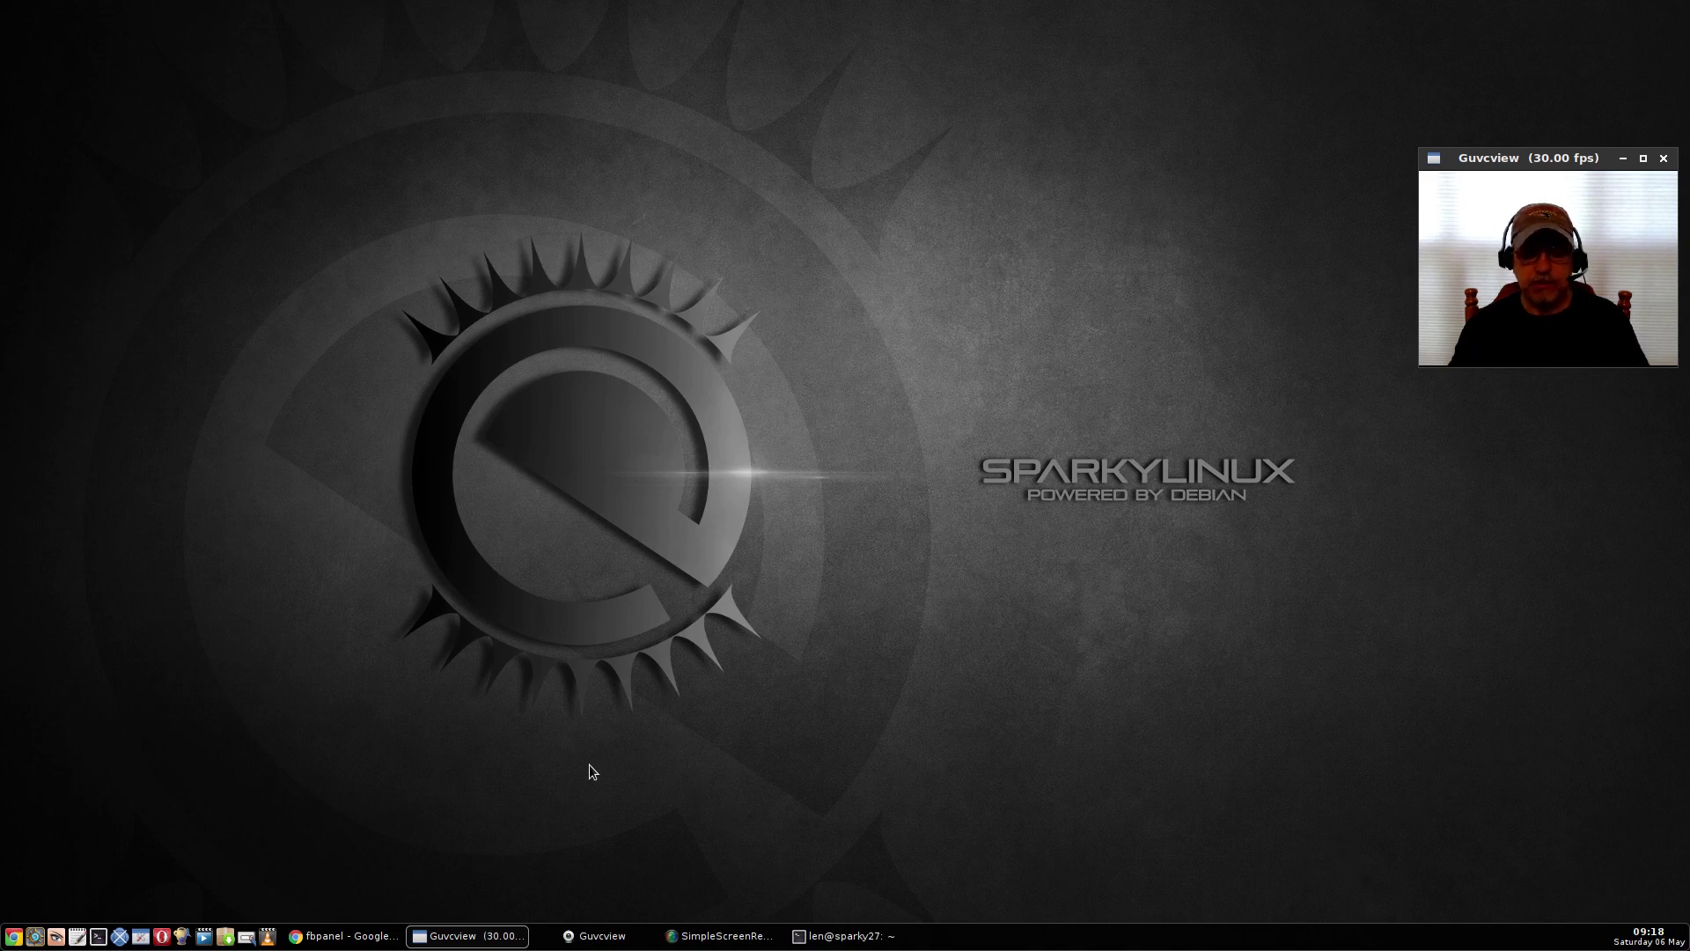
- Restore the tint2 terminal from the taskbar and close it, bringing back fbpanel
click(850, 936)
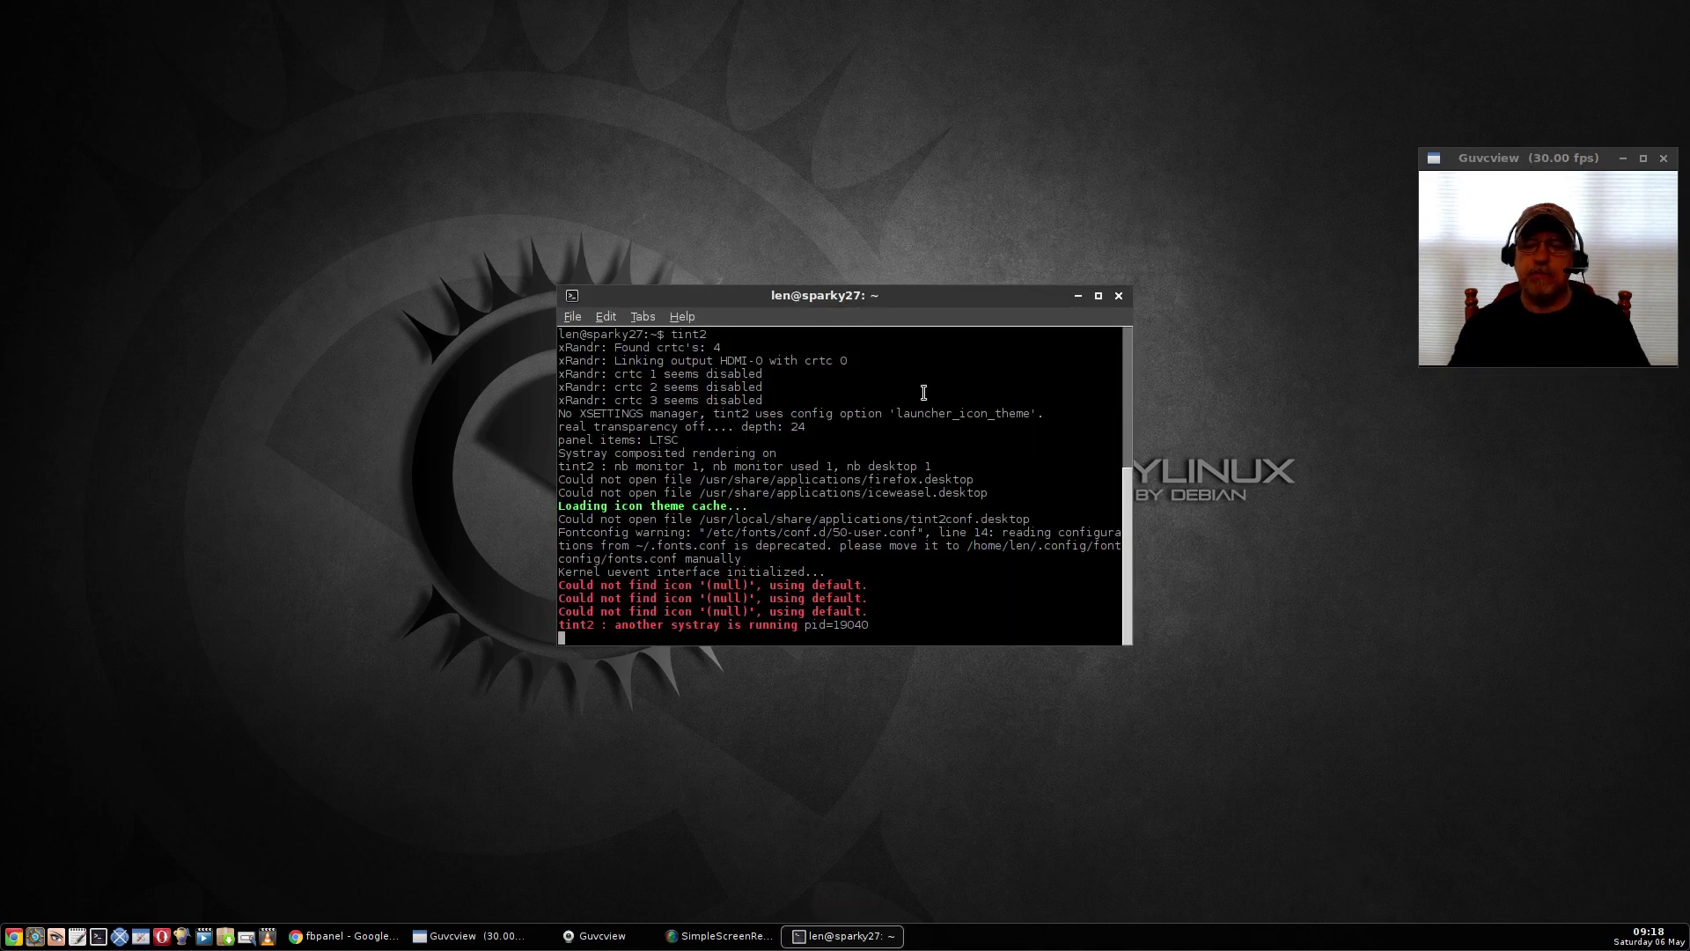
click(1118, 300)
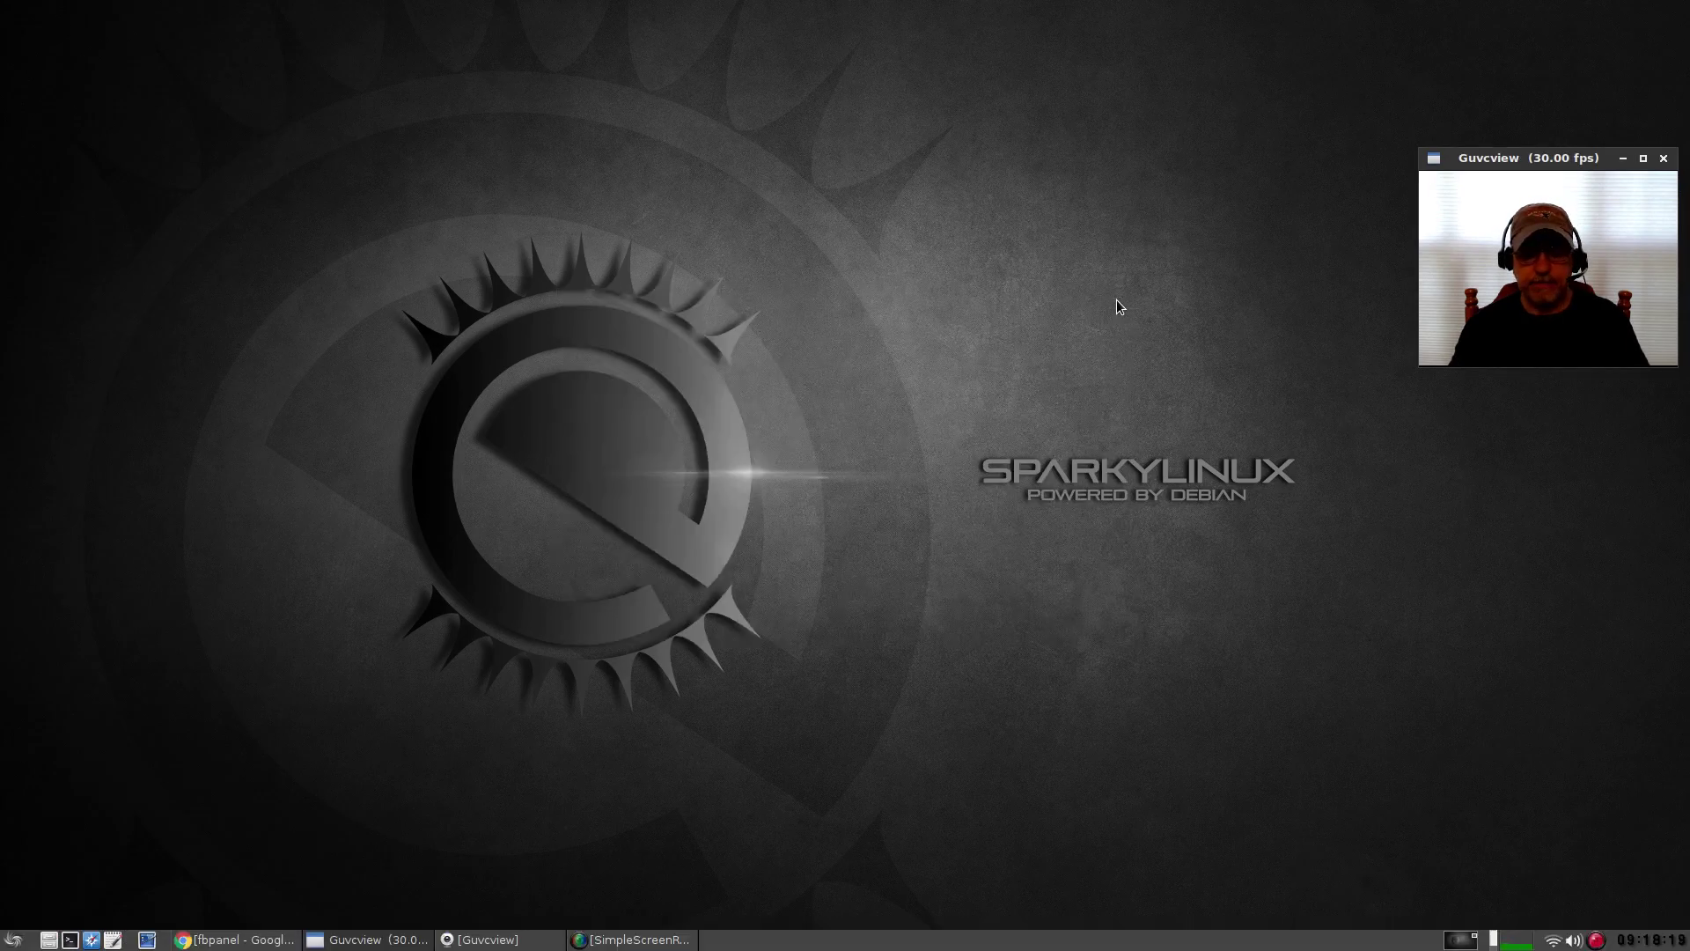